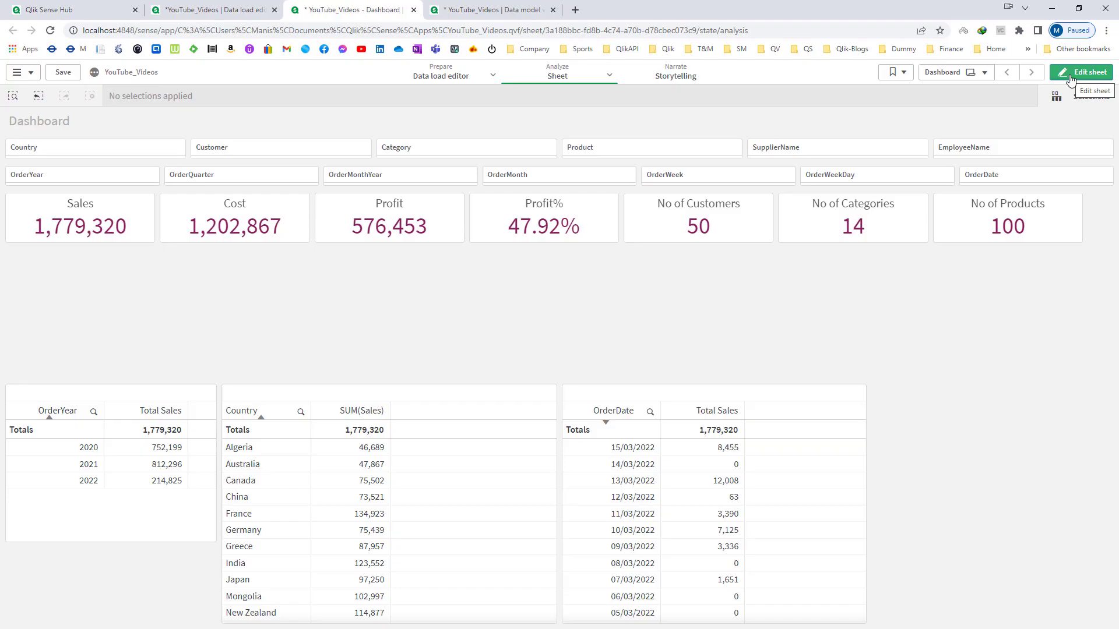
Step: Add a KPI in the empty area below the Sales and Cost KPIs with the measure SUM(Sales)
{"action": "left_click", "coordinate": [1078, 72]}
{"action": "left_click_drag", "start_coordinate": [96, 386], "coordinate": [315, 313]}
{"action": "left_click", "coordinate": [381, 315]}
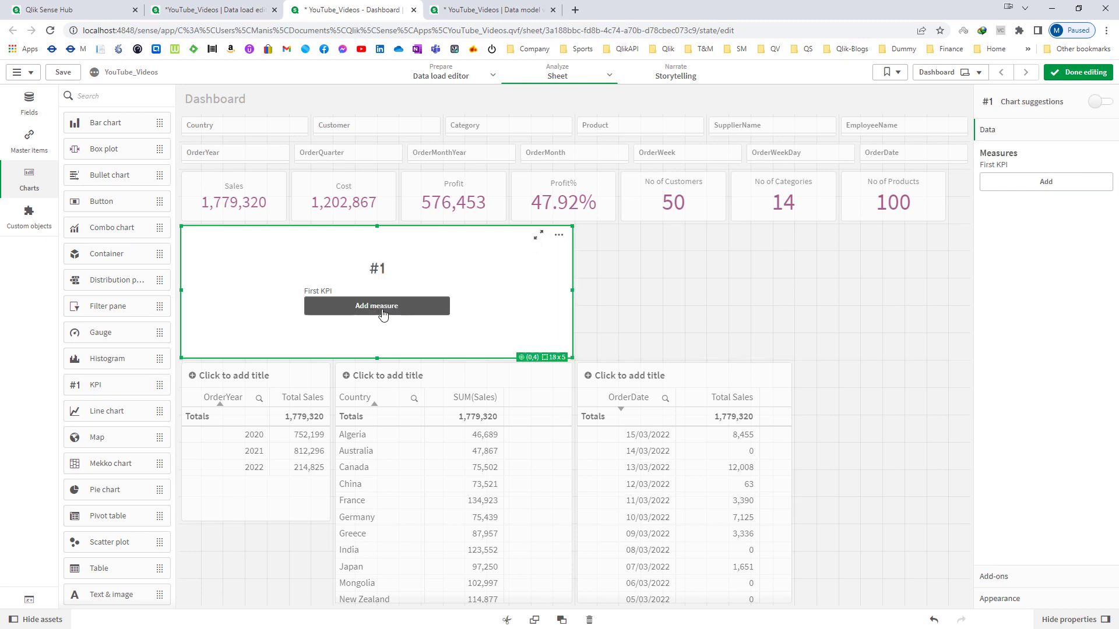
{"action": "left_click", "coordinate": [574, 234]}
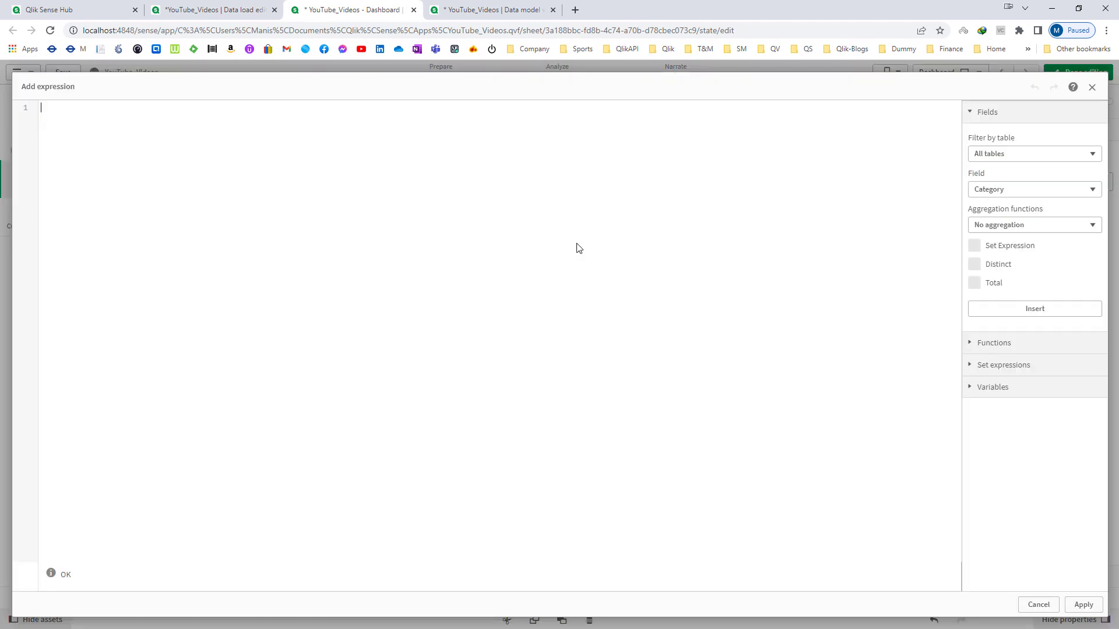
{"action": "type", "text": "SUM(Sales)"}
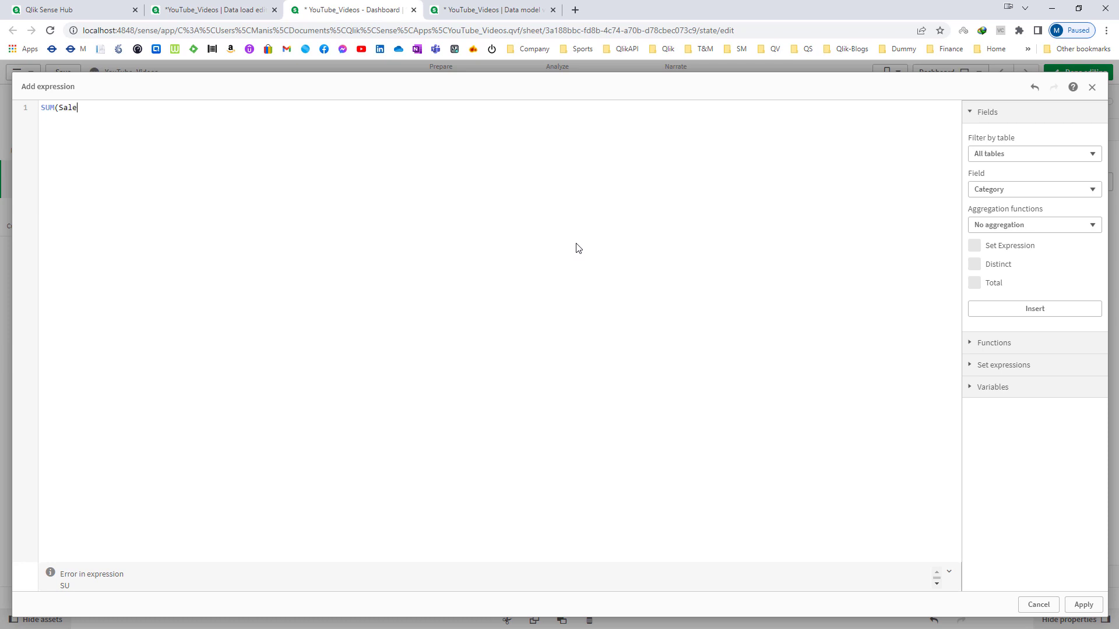
{"action": "left_click", "coordinate": [1083, 605]}
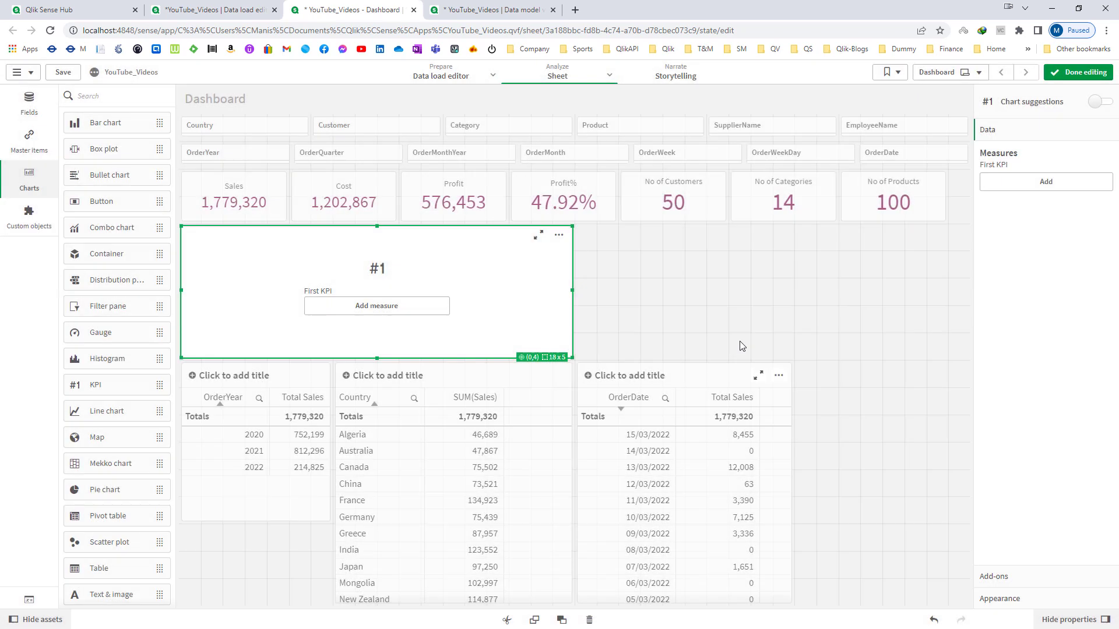
Step: Format the SUM(Sales) KPI's measure as Number with the 1,000 pattern and finish editing the sheet
{"action": "left_click", "coordinate": [1036, 185]}
{"action": "left_click", "coordinate": [1008, 296]}
{"action": "left_click", "coordinate": [1012, 322]}
{"action": "left_click", "coordinate": [1046, 357]}
{"action": "left_click", "coordinate": [1025, 368]}
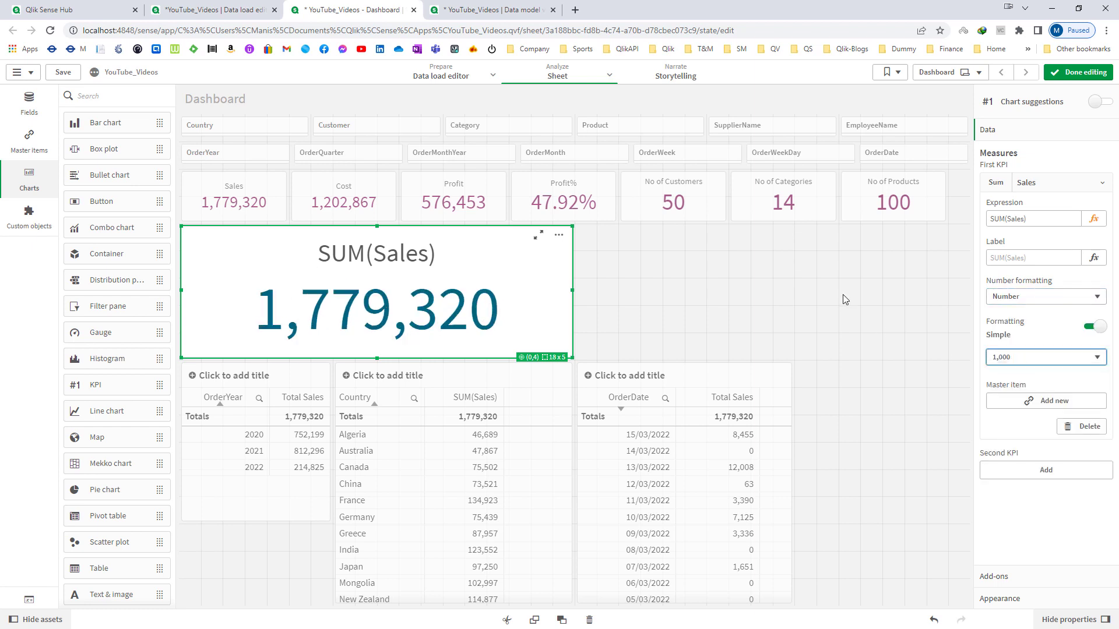
{"action": "left_click", "coordinate": [1060, 75]}
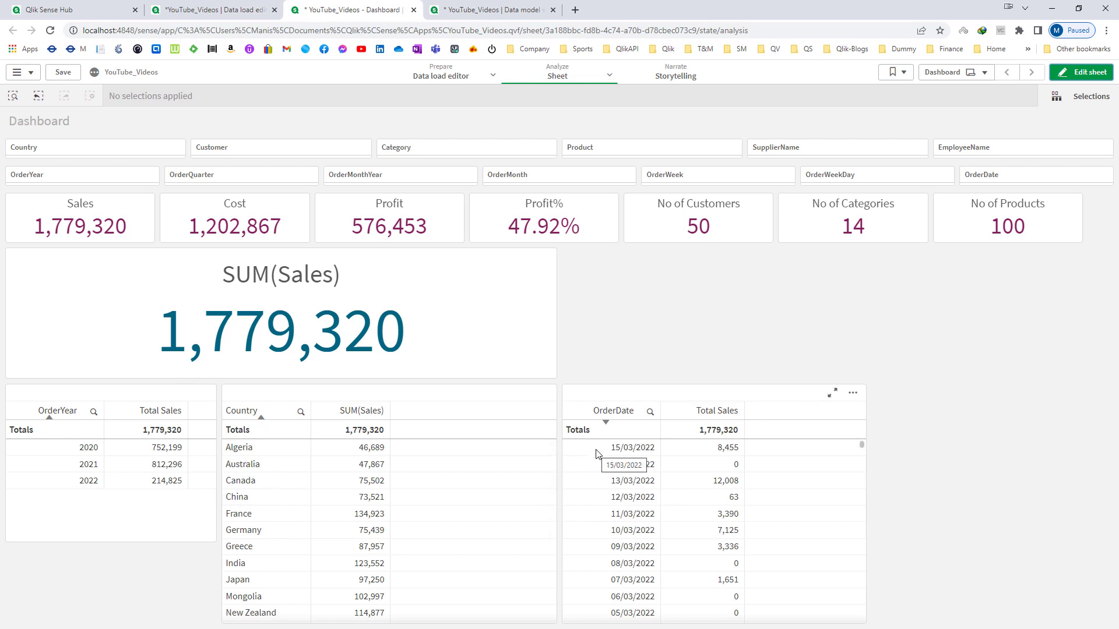
Step: Reopen the sheet for editing and add a second KPI beside the SUM(Sales) KPI, sized to 9 x 2 grid cells
{"action": "left_click", "coordinate": [1087, 77]}
{"action": "left_click_drag", "start_coordinate": [408, 303], "coordinate": [769, 291]}
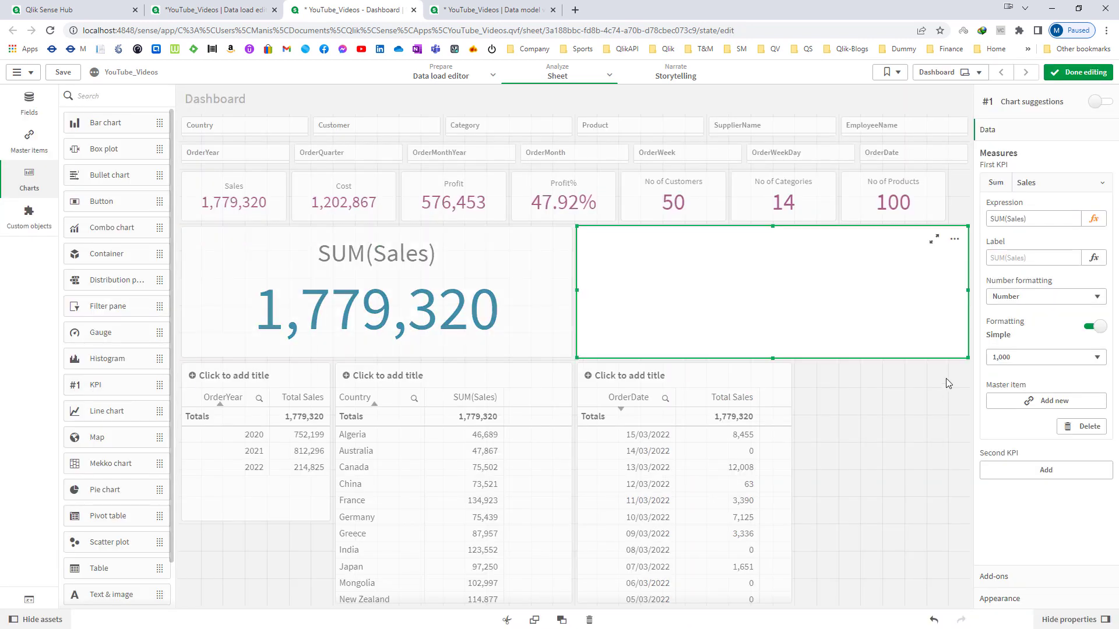
{"action": "left_click_drag", "start_coordinate": [967, 359], "coordinate": [768, 276]}
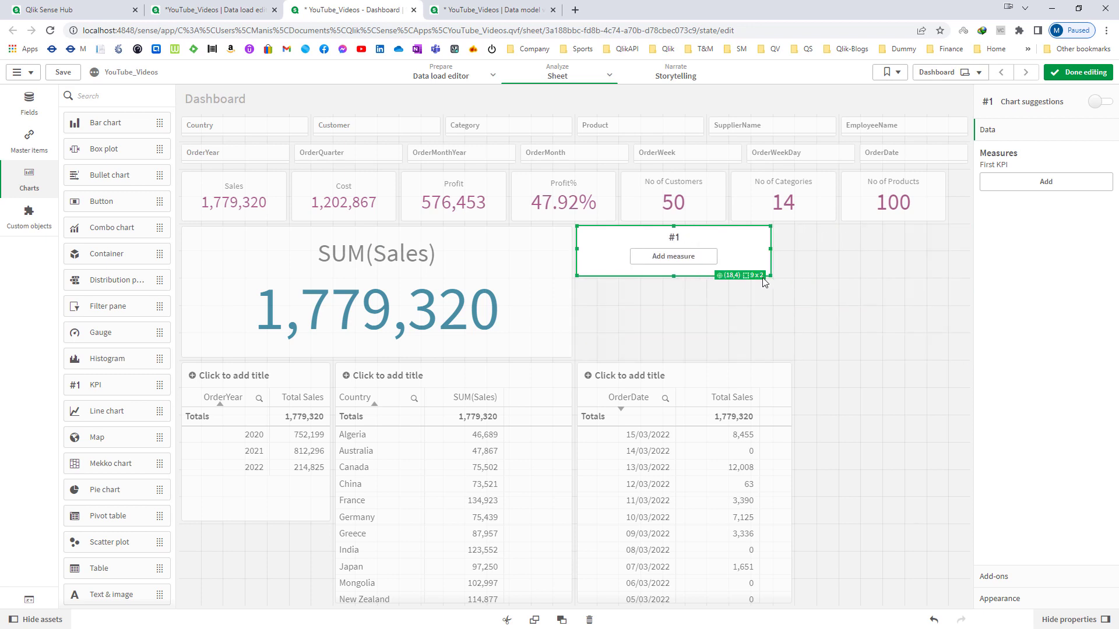
Step: Give the new empty KPI the measure expression =YearStart(Today())
{"action": "left_click", "coordinate": [701, 262]}
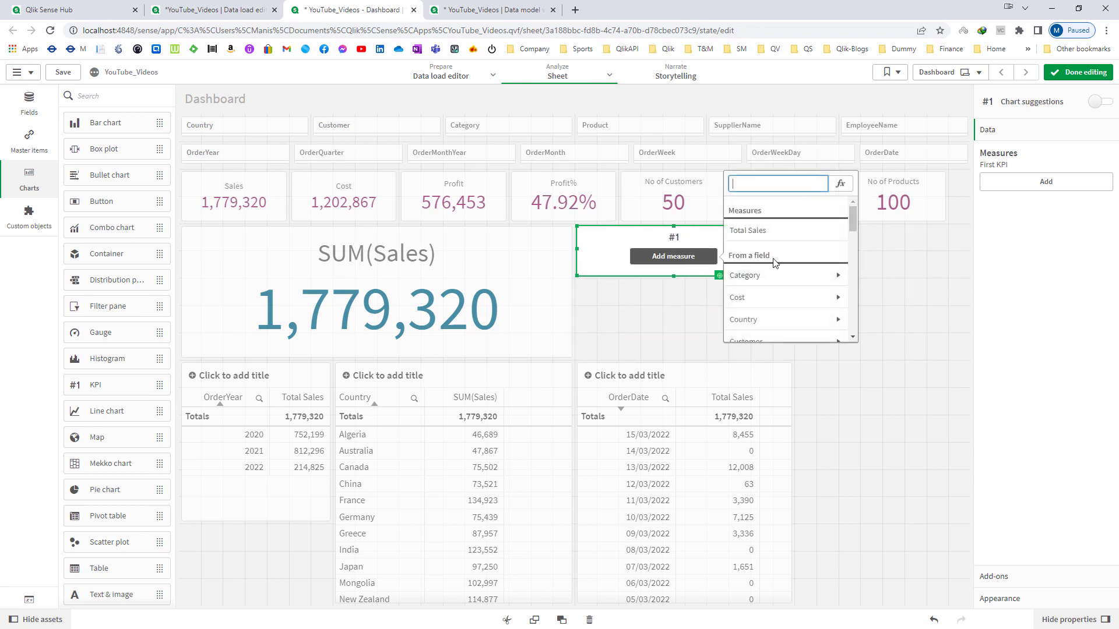
{"action": "left_click", "coordinate": [838, 184]}
{"action": "type", "text": "=YearStart(Today())"}
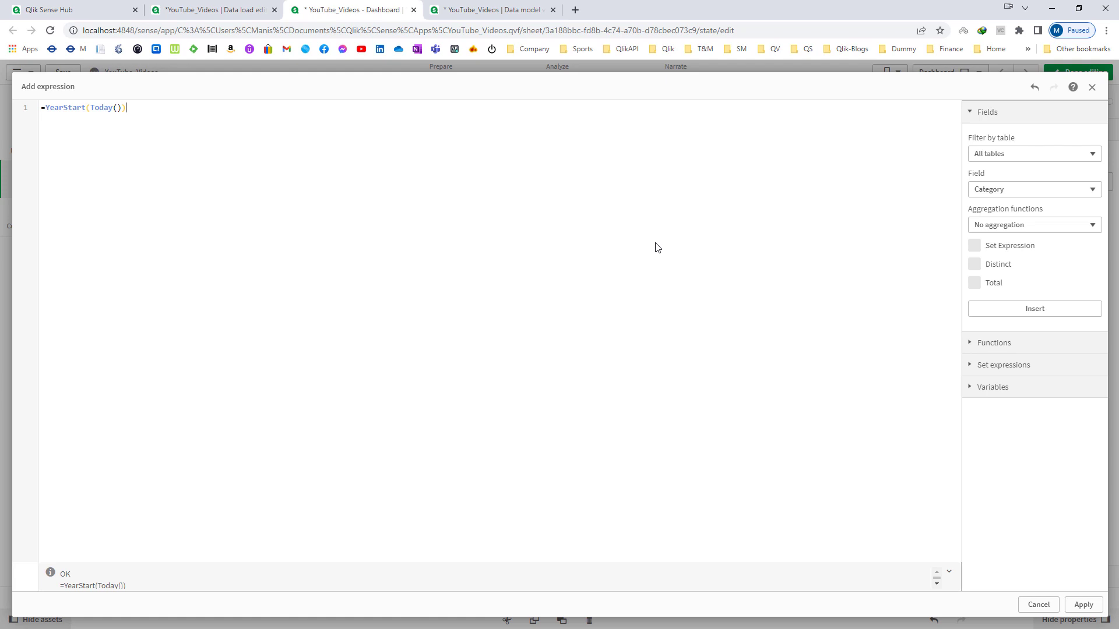
{"action": "left_click", "coordinate": [1084, 605]}
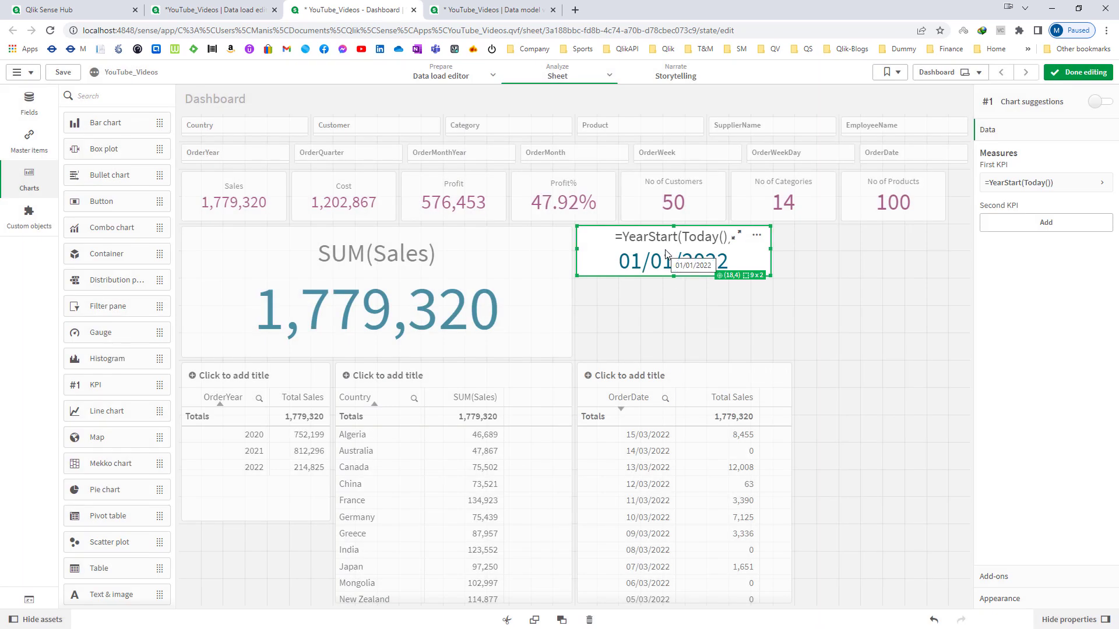
Step: Duplicate the YearStart KPI into the space beneath it and size the copy to 9 x 3 grid cells
{"action": "right_click", "coordinate": [667, 255]}
{"action": "left_click", "coordinate": [683, 259]}
{"action": "right_click", "coordinate": [646, 309]}
{"action": "left_click", "coordinate": [665, 315]}
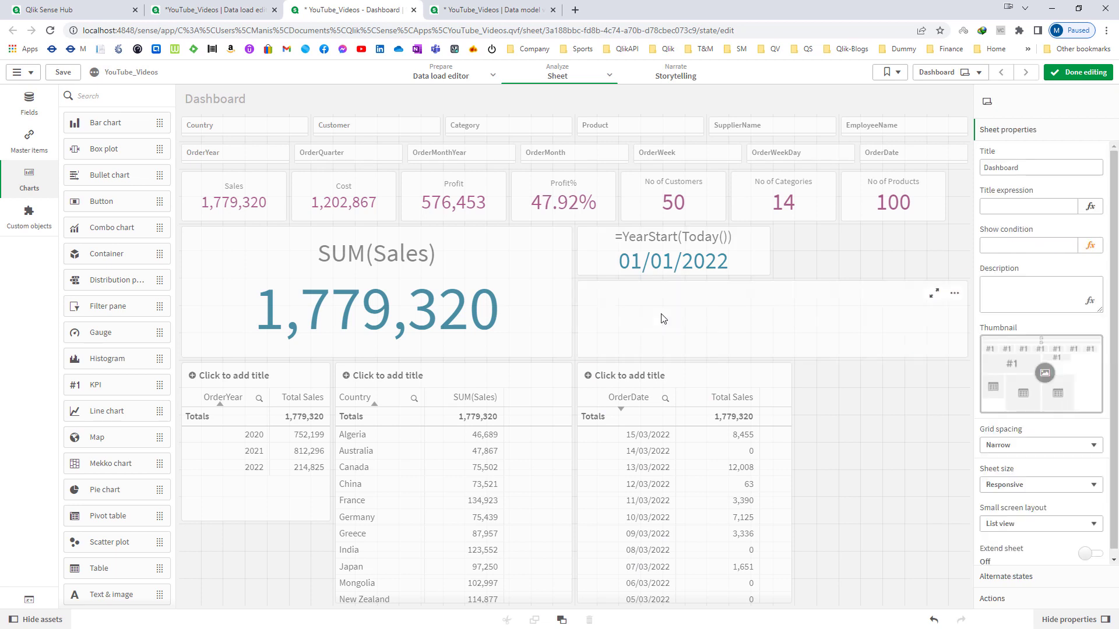
{"action": "left_click_drag", "start_coordinate": [968, 357], "coordinate": [771, 357]}
Step: Change the duplicated KPI's measure expression to =Today()
{"action": "left_click", "coordinate": [1084, 182]}
{"action": "left_click", "coordinate": [1095, 219]}
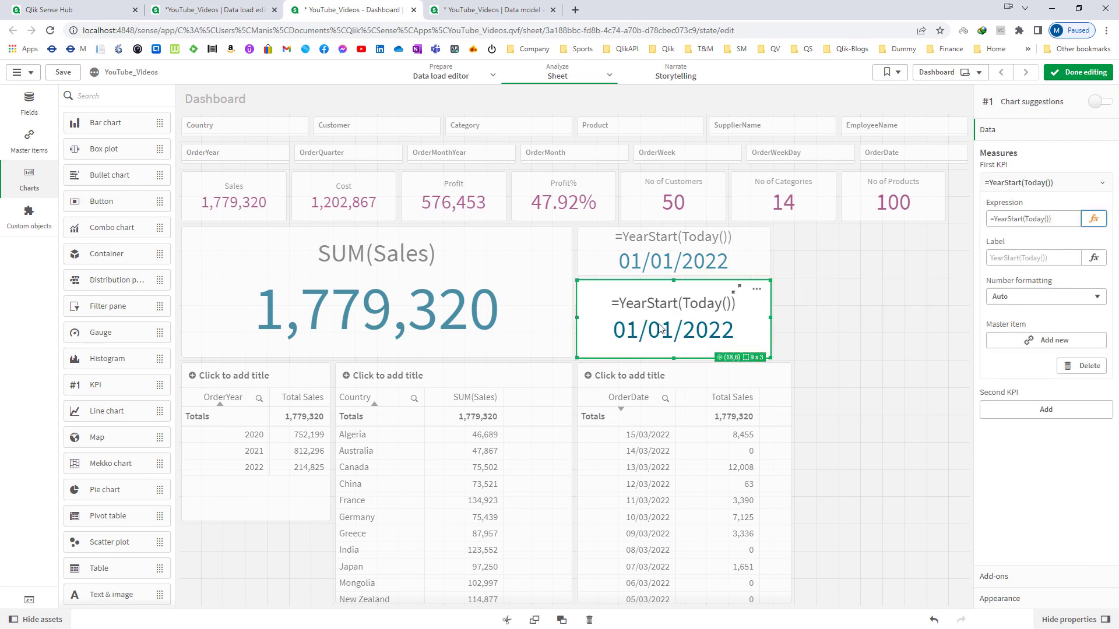
{"action": "left_click", "coordinate": [1094, 219]}
{"action": "key", "text": "BackSpace"}
{"action": "key", "text": "Delete"}
{"action": "key", "text": "Delete"}
{"action": "key", "text": "Delete"}
{"action": "key", "text": "Delete"}
{"action": "key", "text": "Delete"}
{"action": "key", "text": "Delete"}
{"action": "key", "text": "Delete"}
{"action": "key", "text": "Delete"}
{"action": "key", "text": "Delete"}
{"action": "key", "text": "Delete"}
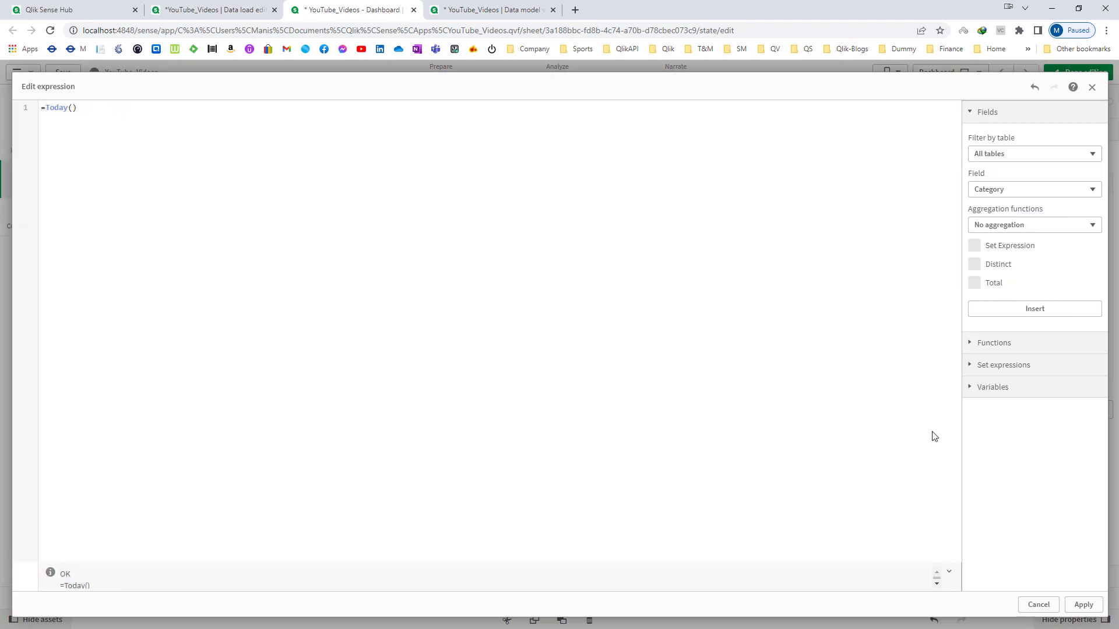
{"action": "left_click", "coordinate": [1082, 605]}
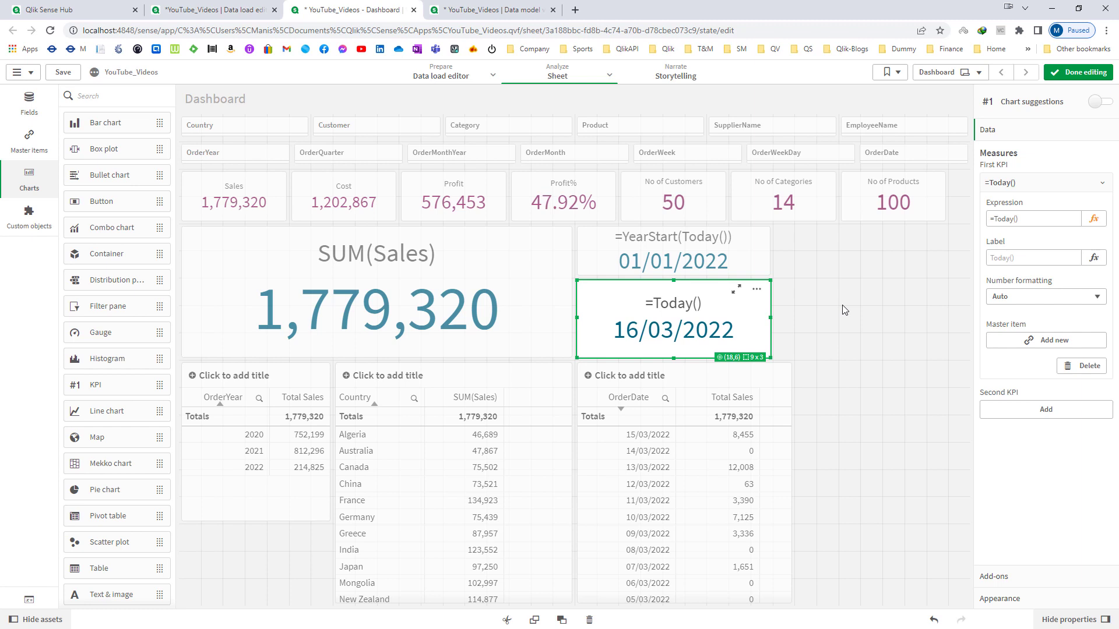
{"action": "left_click", "coordinate": [691, 268]}
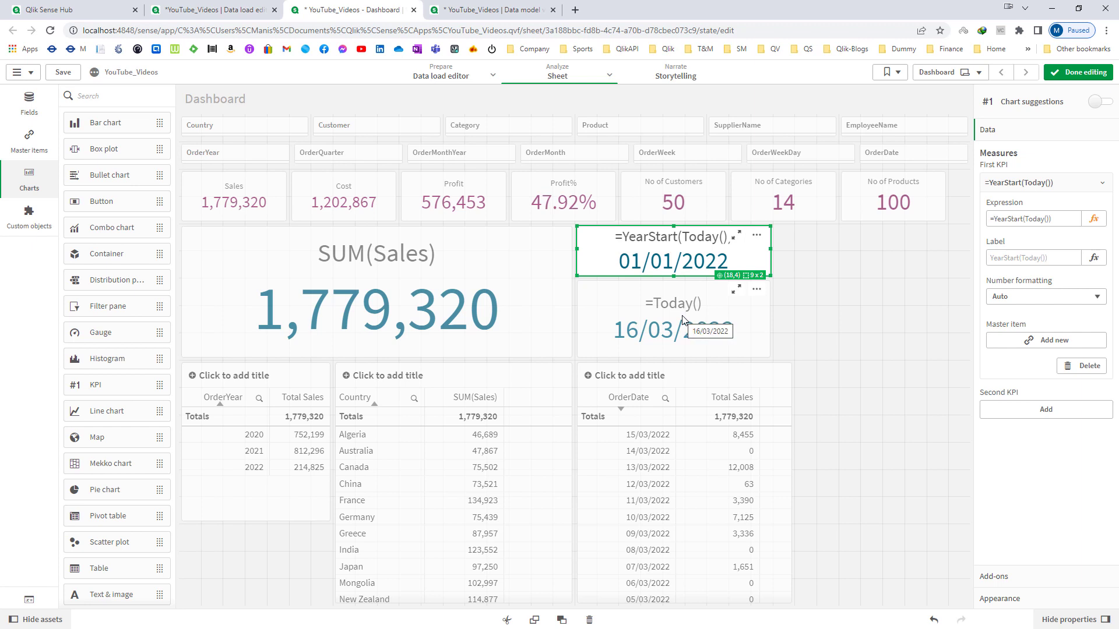
{"action": "left_click", "coordinate": [688, 344]}
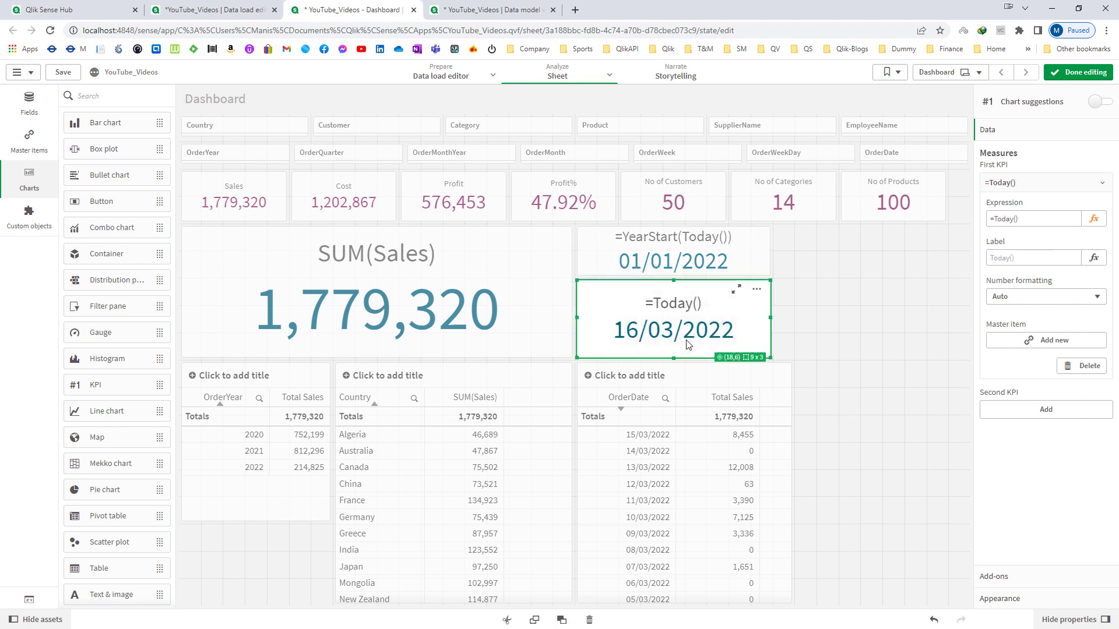
Step: Open the SUM(Sales) KPI's expression for editing and insert line breaks between the opening parenthesis and Sales
{"action": "left_click", "coordinate": [554, 303]}
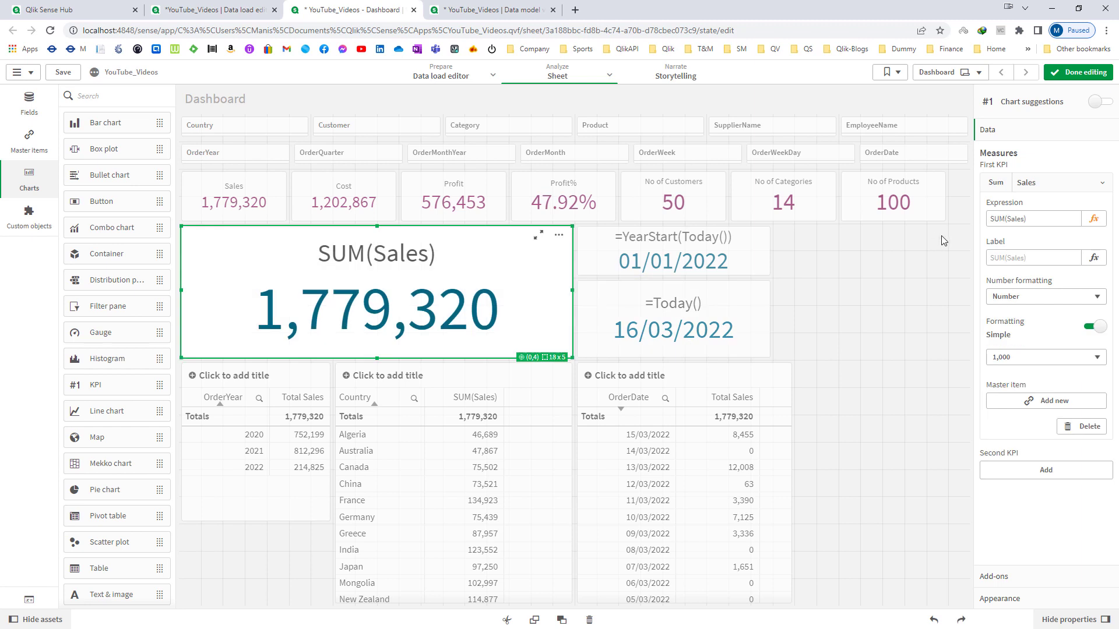
{"action": "left_click", "coordinate": [1093, 219]}
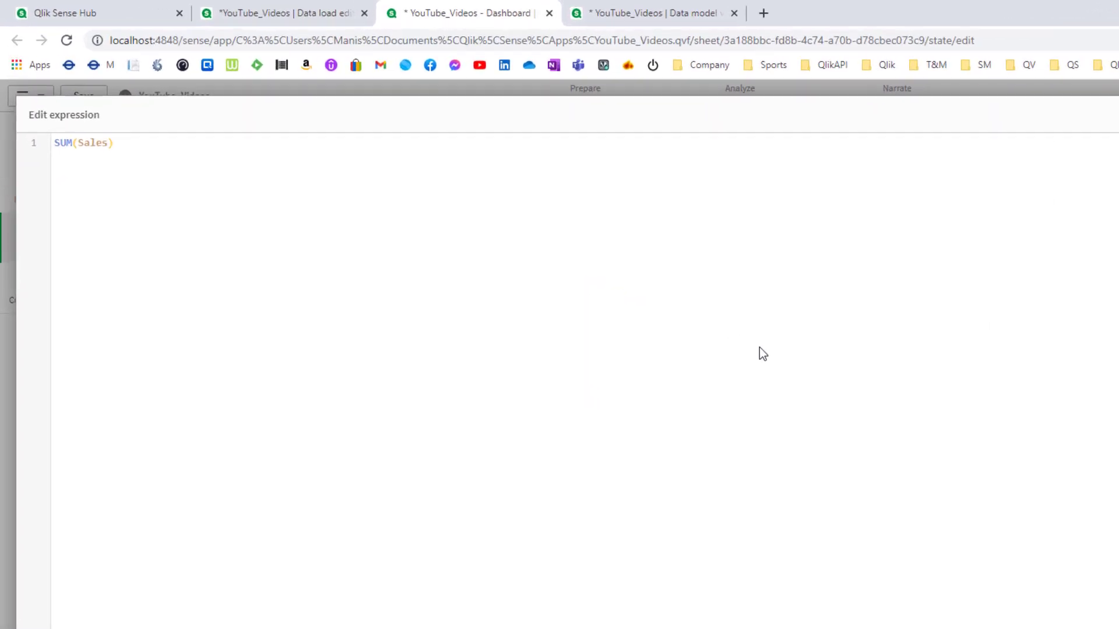
{"action": "key", "text": "Left"}
{"action": "key", "text": "Left"}
{"action": "key", "text": "Left"}
{"action": "key", "text": "Return"}
{"action": "key", "text": "Return"}
{"action": "key", "text": "Return"}
{"action": "key", "text": "Up"}
{"action": "key", "text": "Up"}
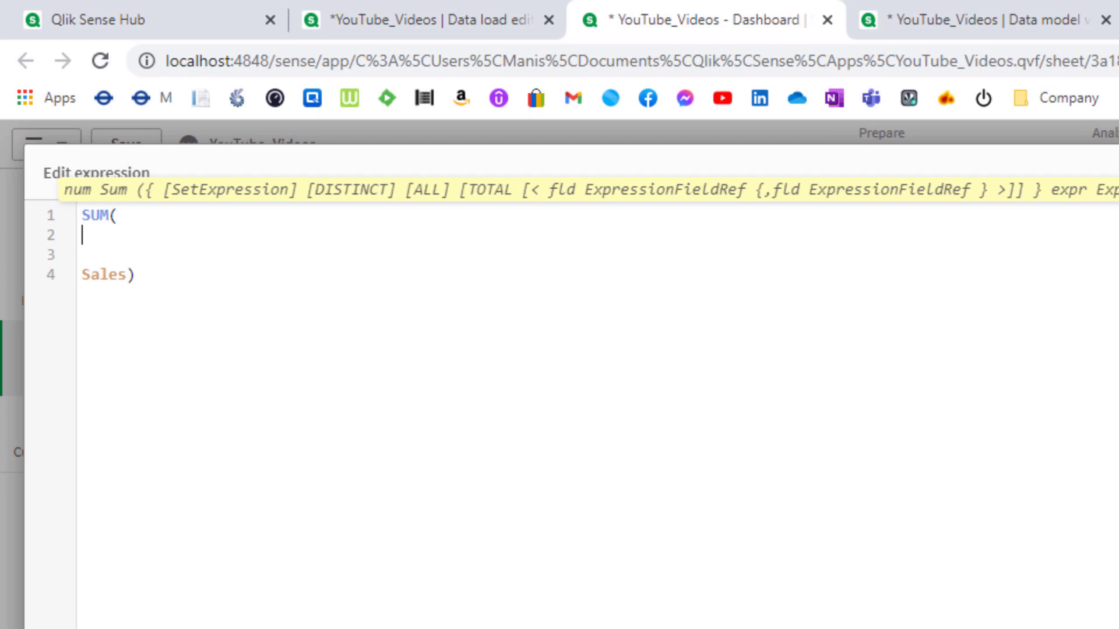
Step: Insert an empty set modifier {< >} on indented lines between SUM( and Sales
{"action": "key", "text": "Tab"}
{"action": "type", "text": "{<"}
{"action": "key", "text": "Return"}
{"action": "key", "text": "Return"}
{"action": "type", "text": ">"}
{"action": "key", "text": "Down"}
{"action": "key", "text": "Delete"}
{"action": "key", "text": "Up"}
{"action": "key", "text": "Up"}
Step: Fill the set modifier with OrderDate = {">=01/01/2022<=16/03/2022"} and apply the expression
{"action": "key", "text": "Tab"}
{"action": "type", "text": "OrderDate = {"}
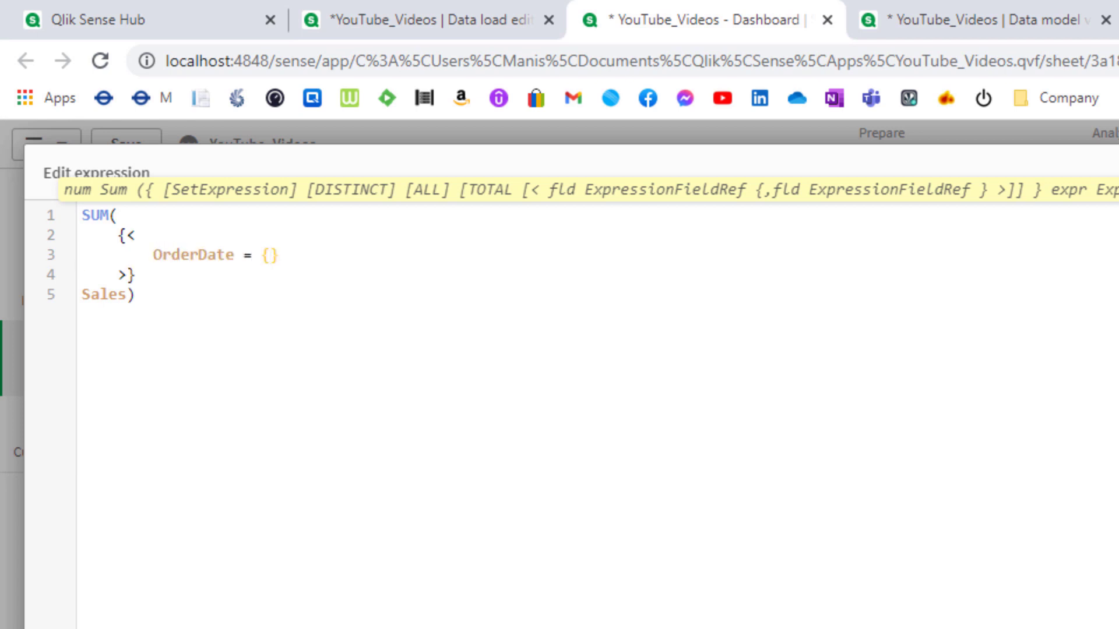
{"action": "type", "text": "\"\""}
{"action": "left_click", "coordinate": [278, 255]}
{"action": "type", "text": ">="}
{"action": "type", "text": "01/01/2"}
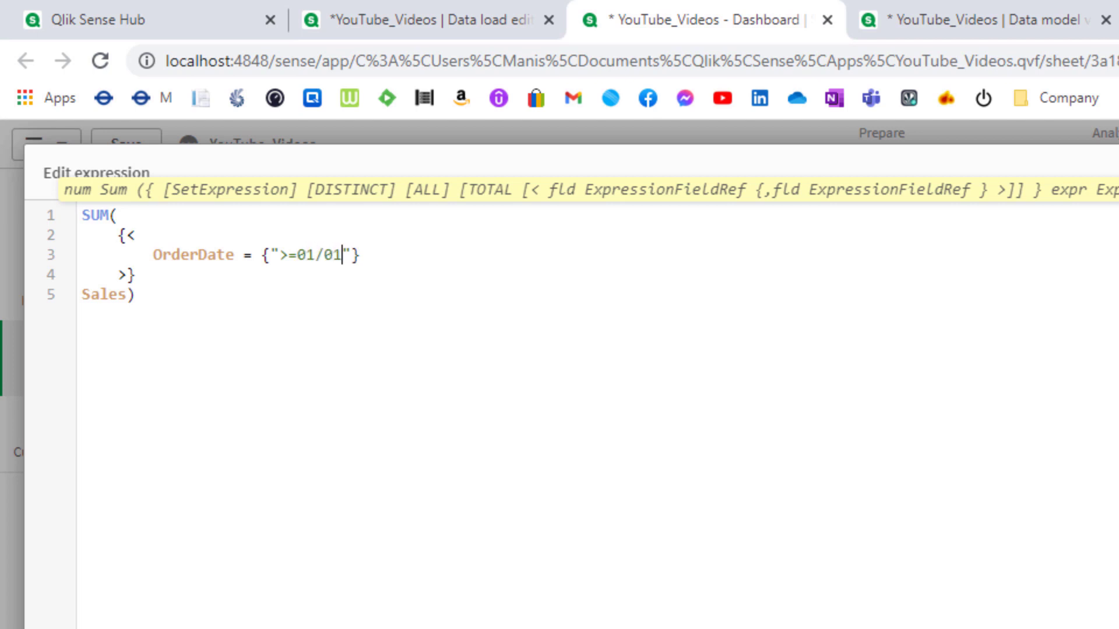
{"action": "type", "text": "022"}
{"action": "type", "text": "<="}
{"action": "type", "text": "16/03/"}
{"action": "type", "text": "20222"}
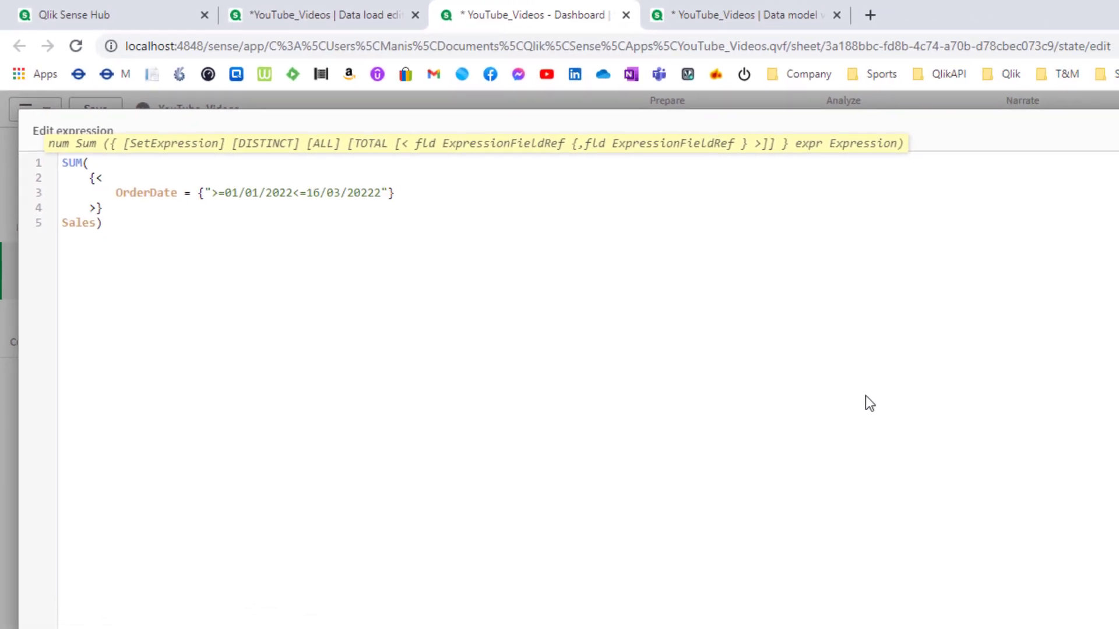
{"action": "key", "text": "BackSpace"}
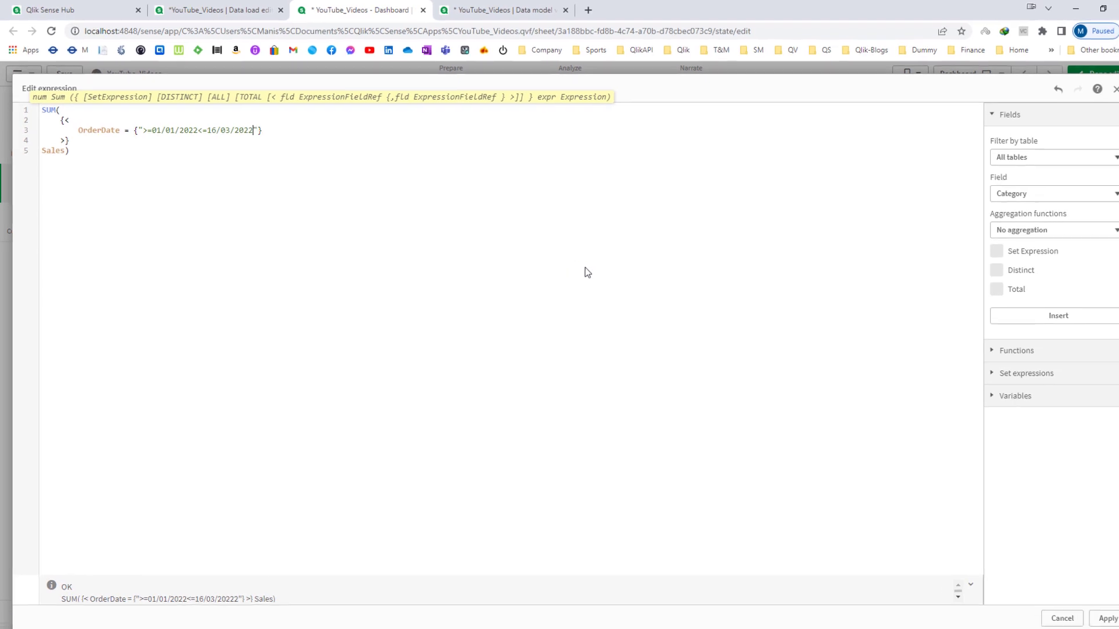
{"action": "left_click", "coordinate": [1078, 604]}
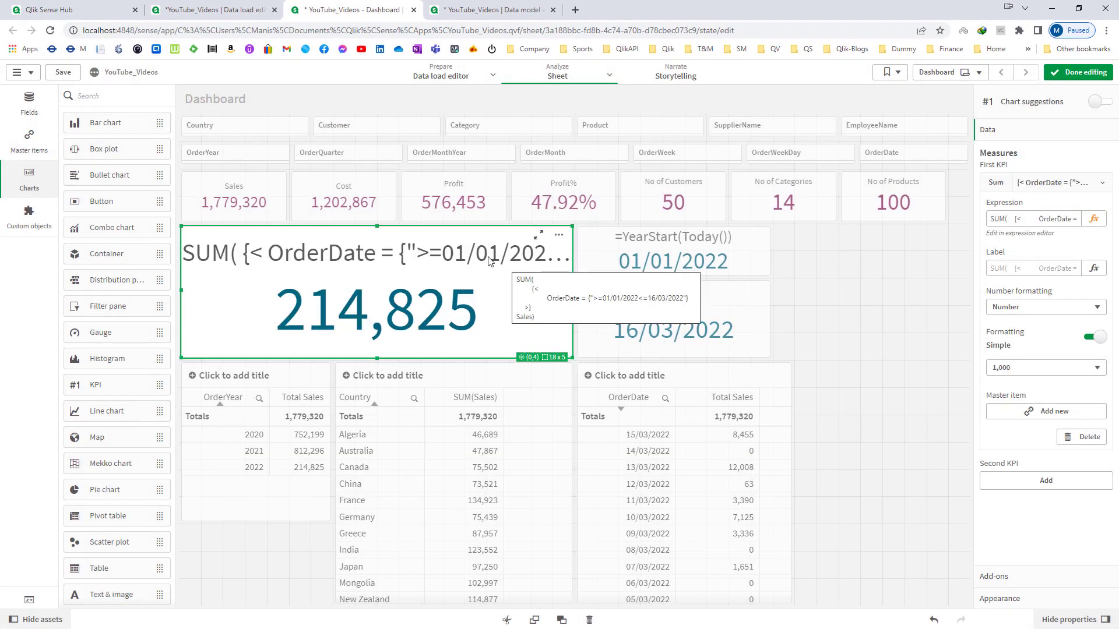
Step: Replace the start date in the sales KPI's set expression with $(=YearStart(Today())), reusing the expression copied from the YearStart KPI
{"action": "left_click", "coordinate": [717, 268]}
{"action": "left_click", "coordinate": [1058, 221]}
{"action": "key", "text": "ctrl+c"}
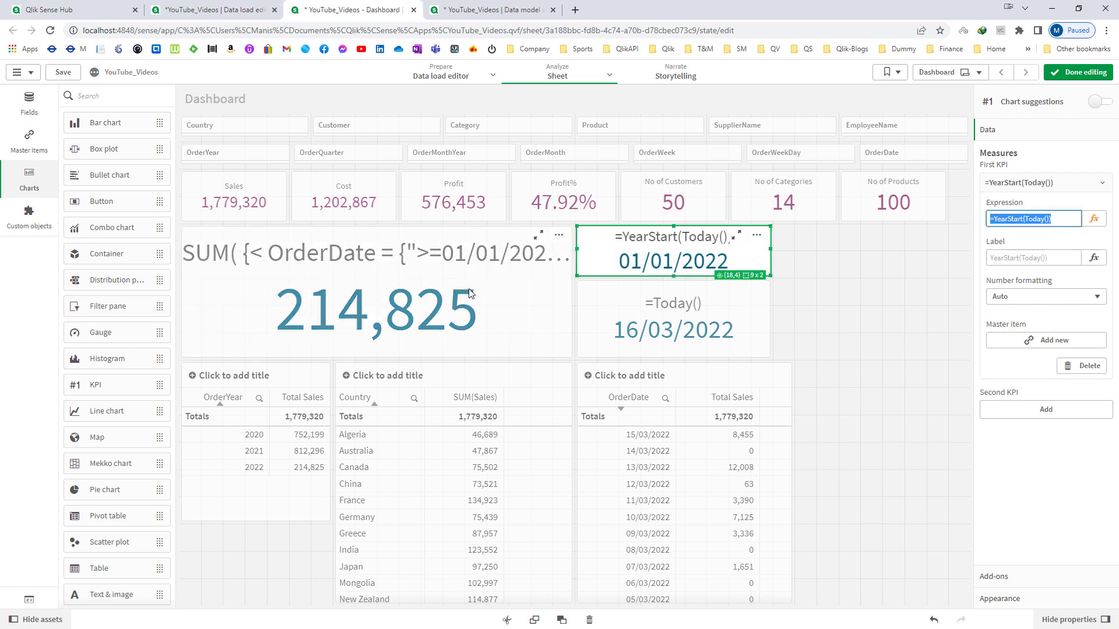
{"action": "left_click", "coordinate": [507, 300]}
{"action": "left_click", "coordinate": [1094, 219]}
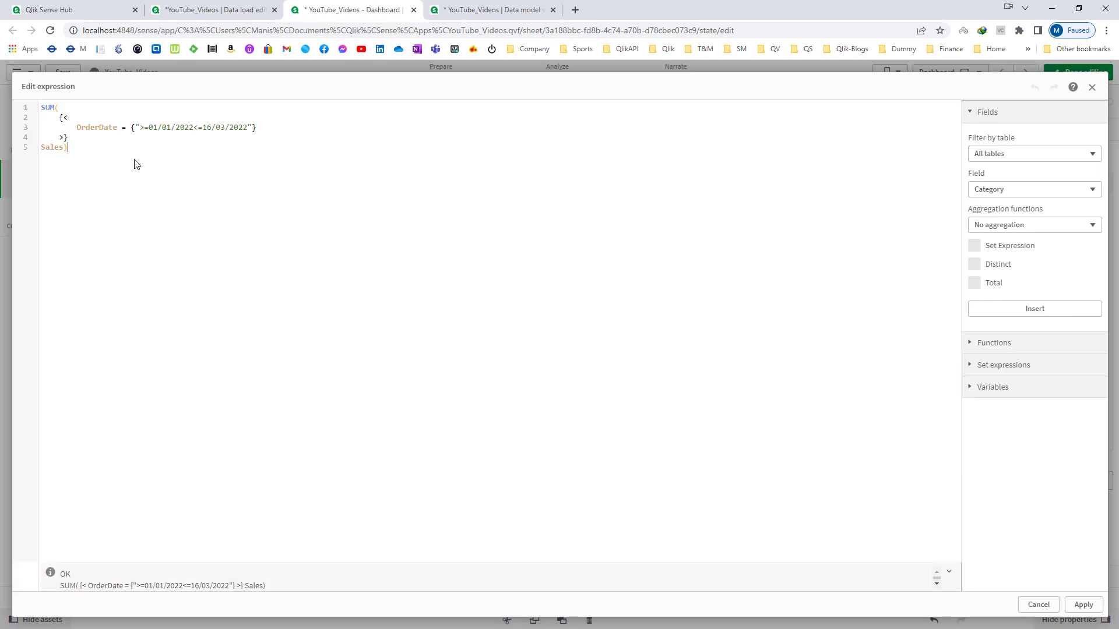
{"action": "left_click_drag", "start_coordinate": [150, 128], "coordinate": [189, 128]}
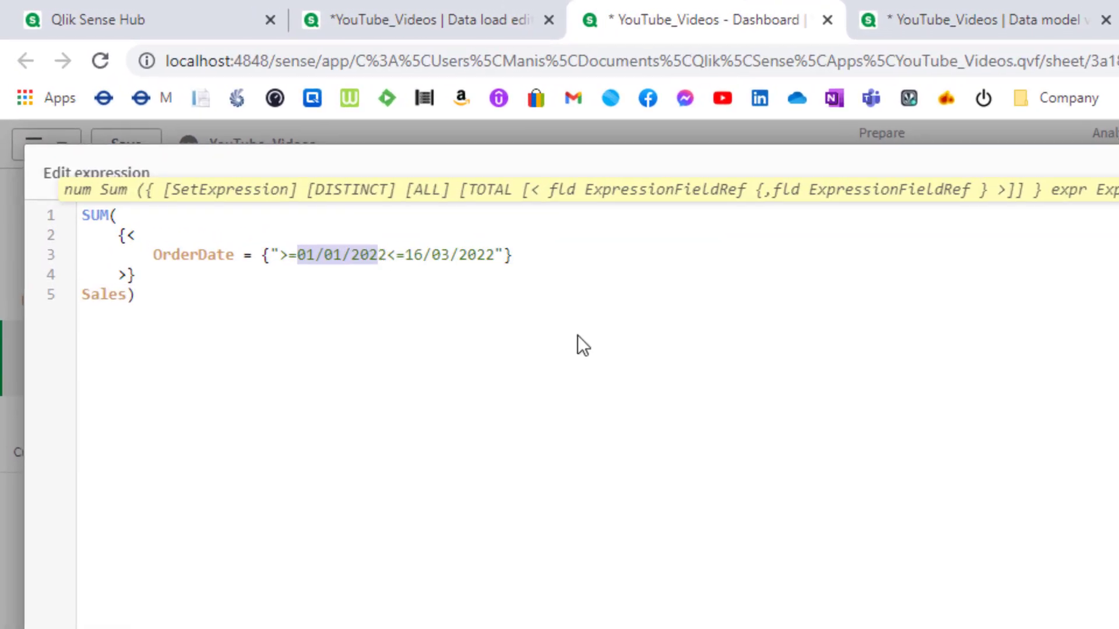
{"action": "key", "text": "shift+Right"}
{"action": "type", "text": "$()"}
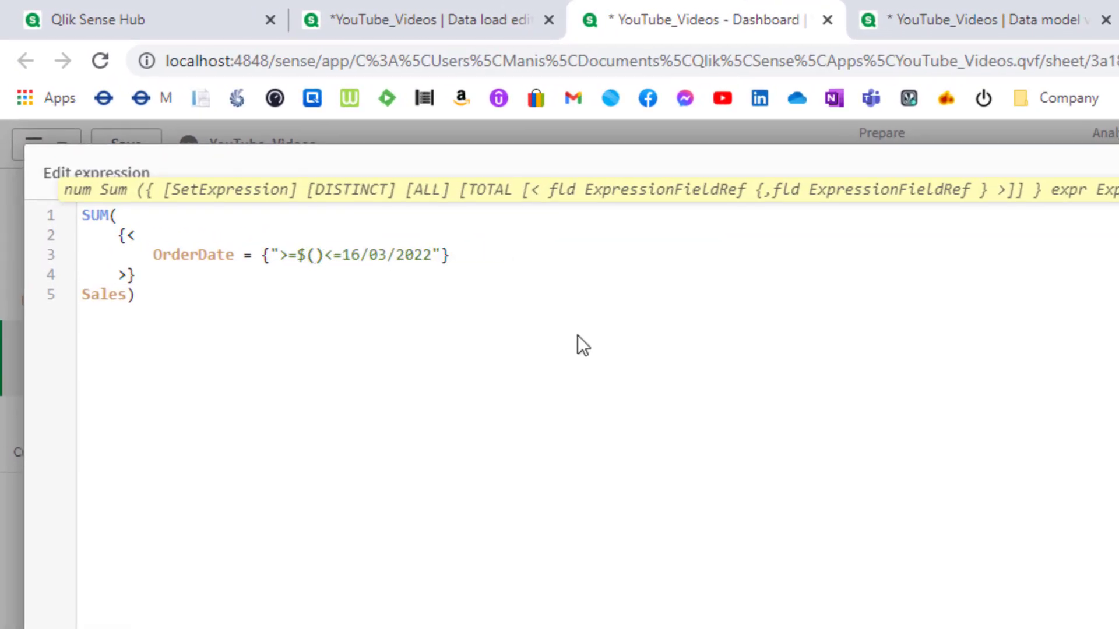
{"action": "key", "text": "ctrl+v"}
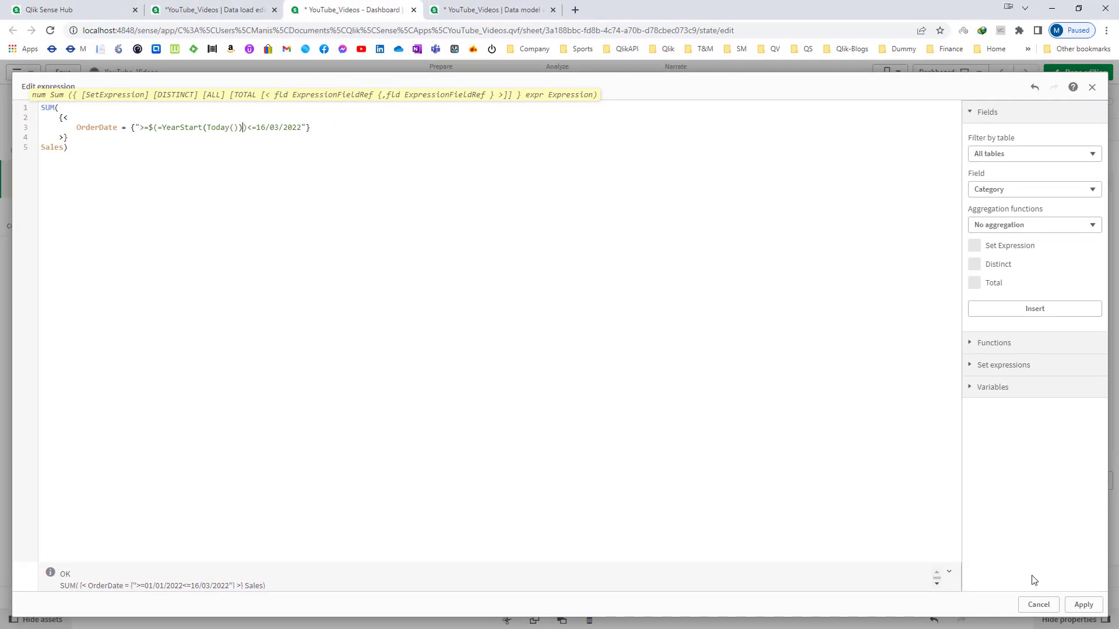
{"action": "left_click", "coordinate": [1084, 604]}
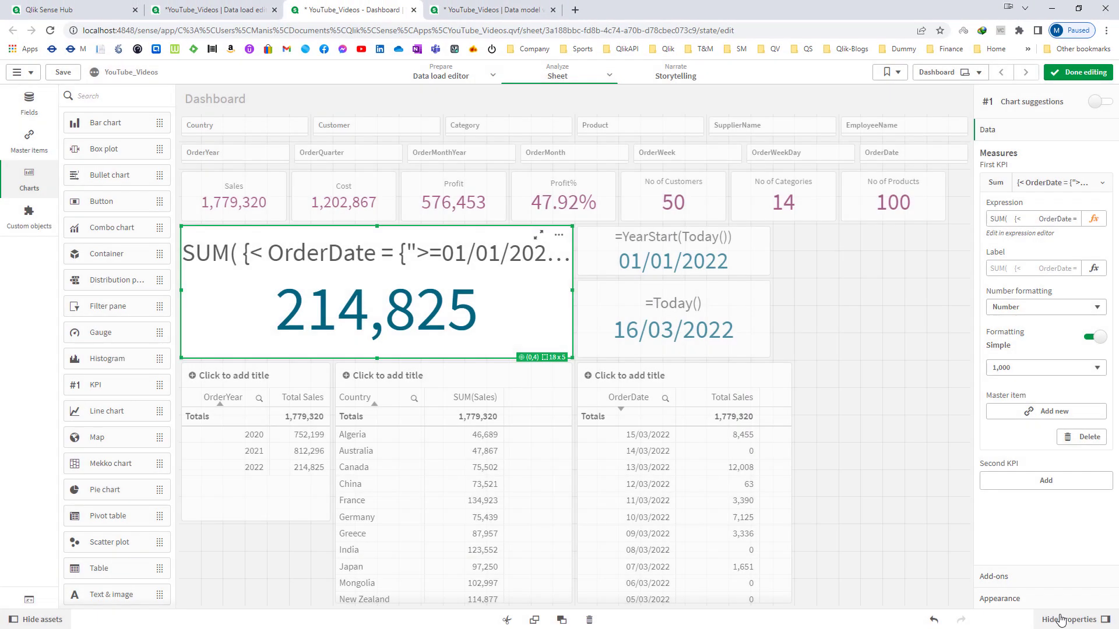
Step: Replace the end date in the sales KPI's set expression with $(=Today()), matching the Today KPI's expression, and apply it
{"action": "left_click", "coordinate": [706, 324]}
{"action": "left_click", "coordinate": [1026, 219]}
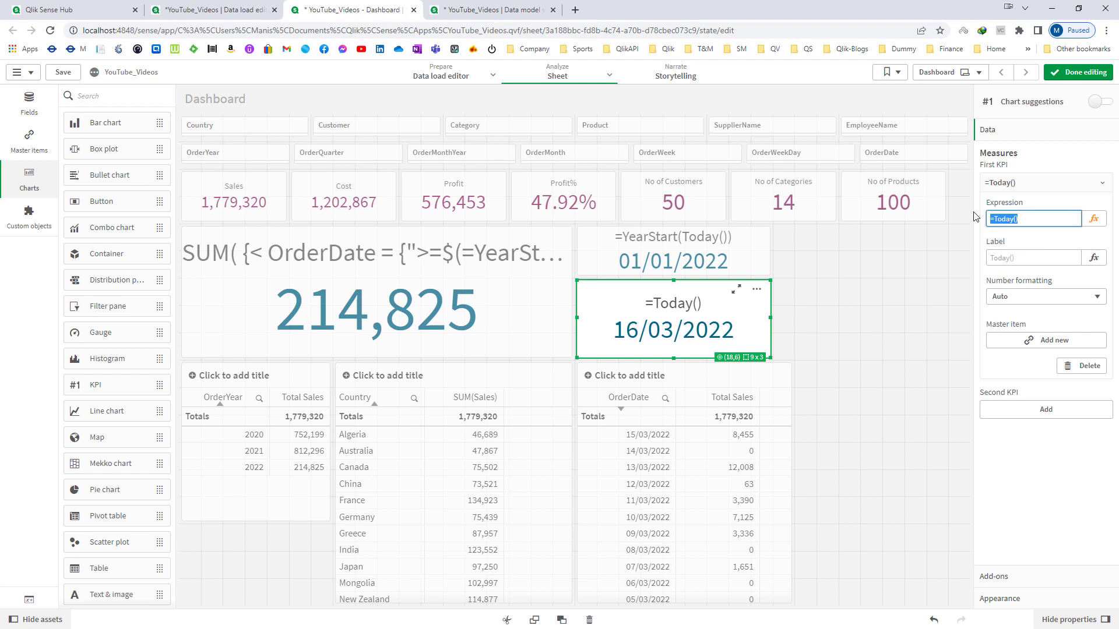
{"action": "left_click", "coordinate": [493, 322]}
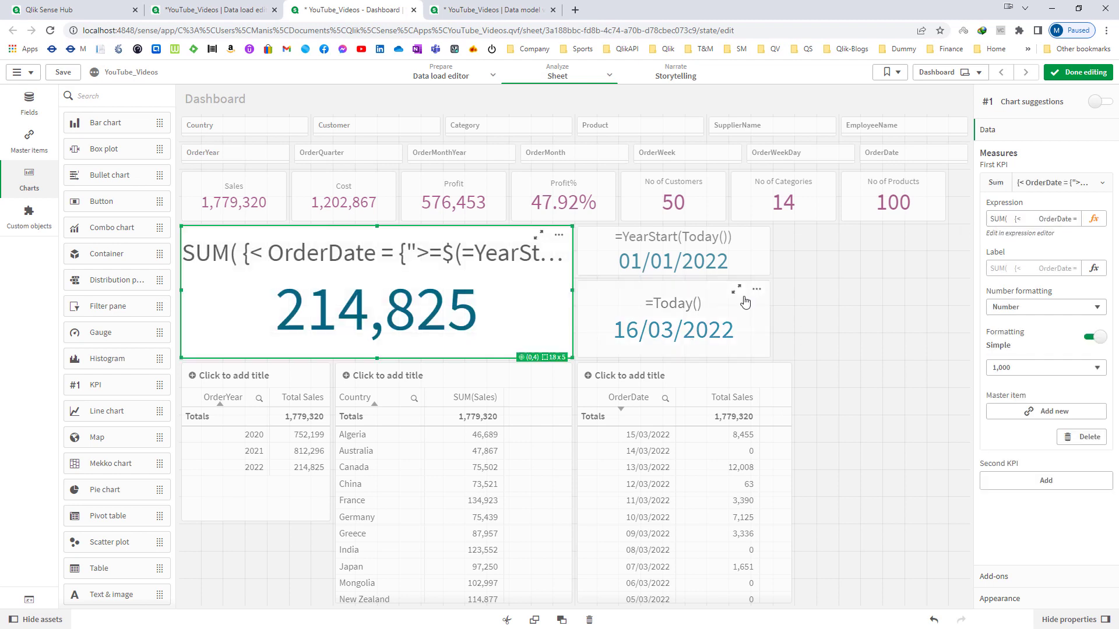
{"action": "left_click", "coordinate": [699, 326]}
{"action": "left_click", "coordinate": [1025, 218]}
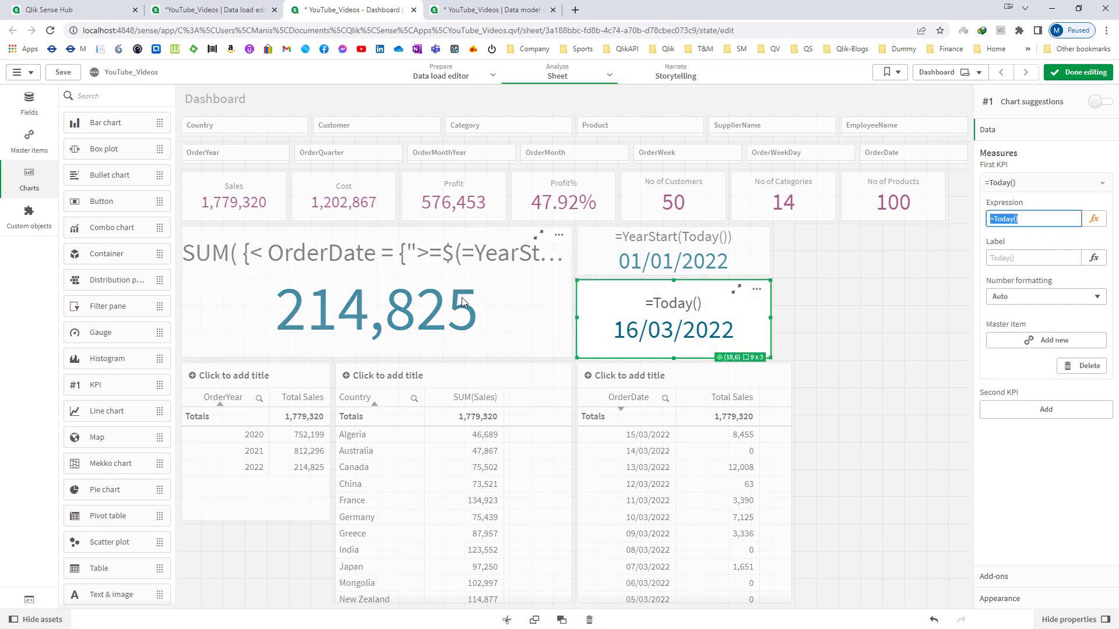
{"action": "left_click", "coordinate": [512, 309]}
{"action": "left_click", "coordinate": [1094, 218]}
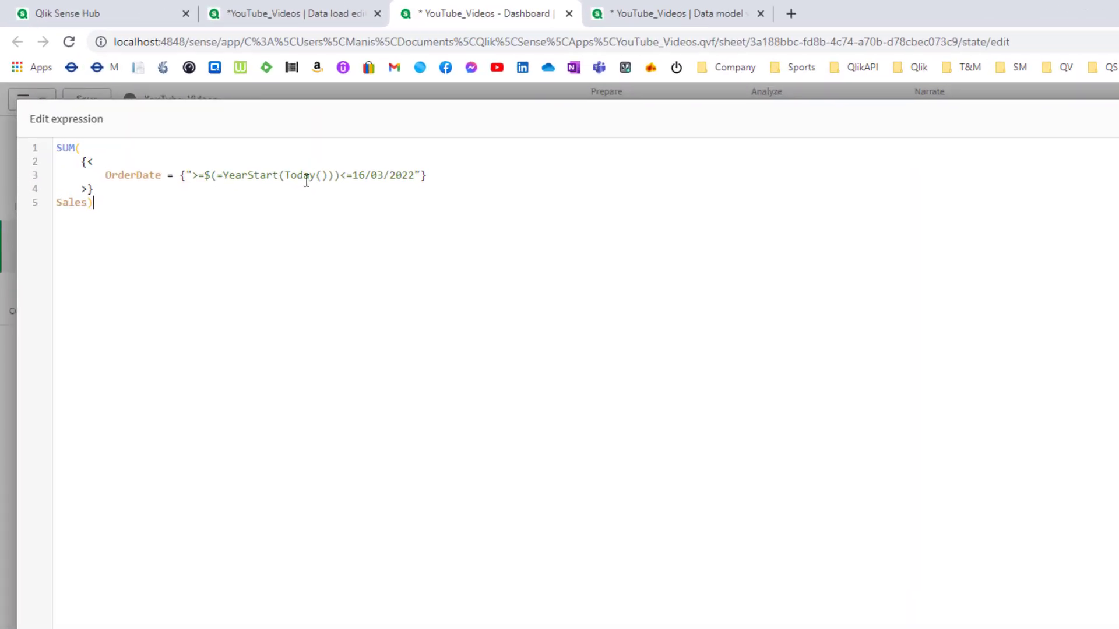
{"action": "left_click_drag", "start_coordinate": [513, 256], "coordinate": [604, 258]}
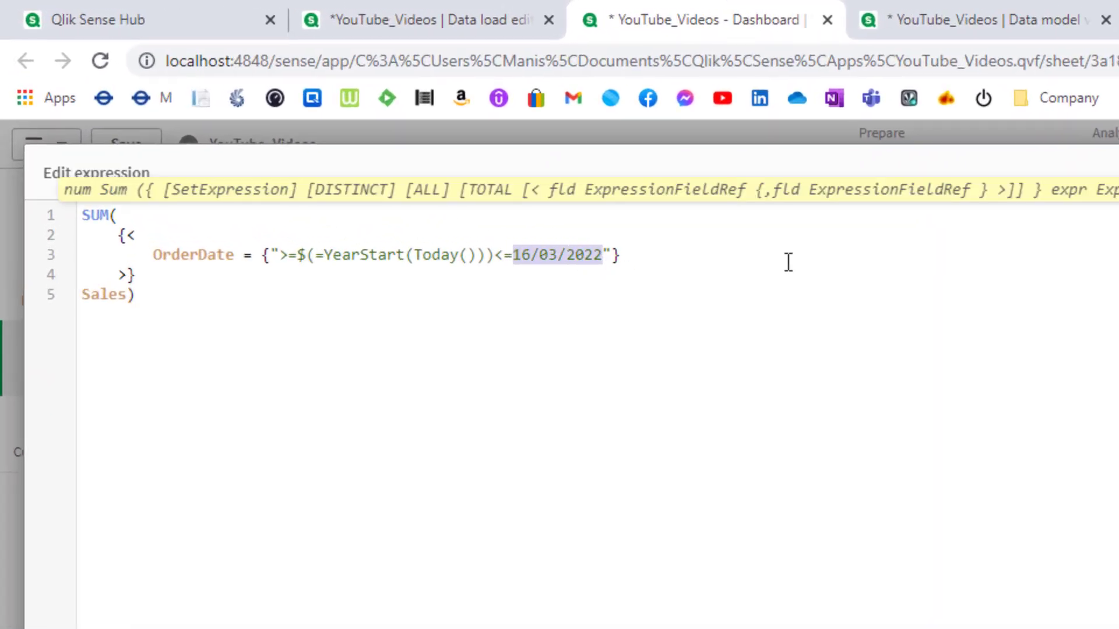
{"action": "type", "text": "$(=Today()"}
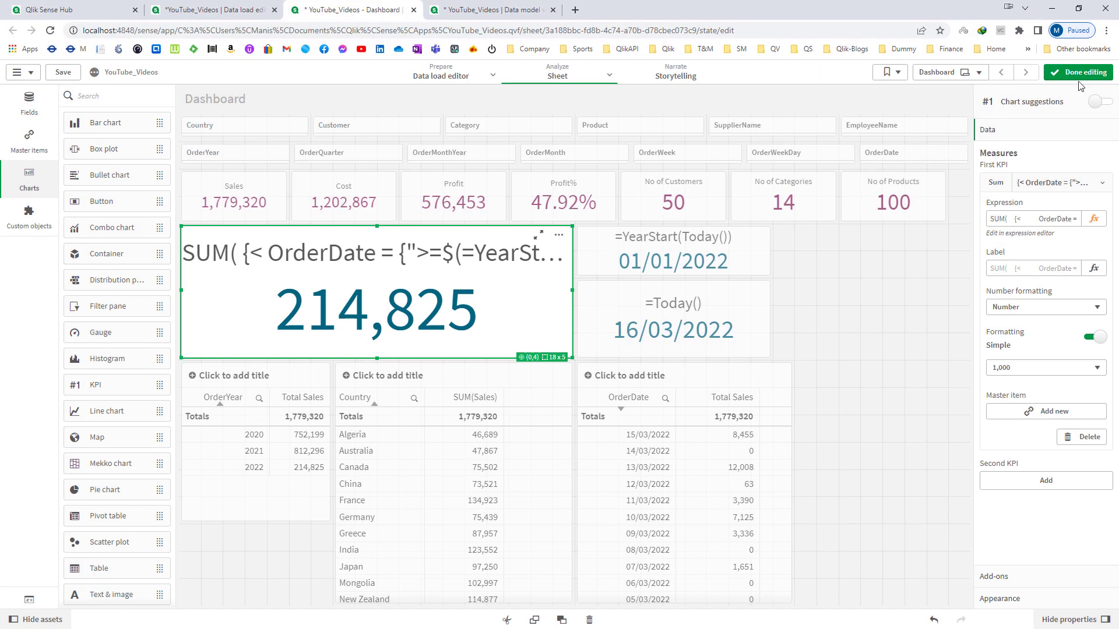
Step: Check the sales KPI by filtering on Algeria, Australia, Canada, China and France plus four customers, and clear all selections
{"action": "left_click", "coordinate": [1078, 73]}
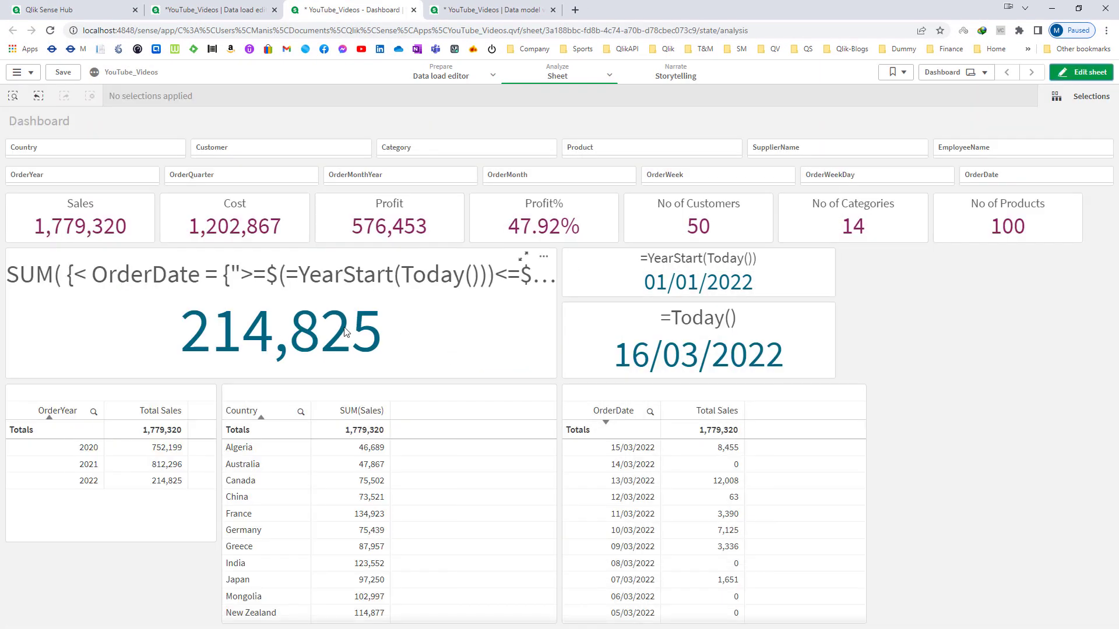
{"action": "left_click", "coordinate": [138, 150]}
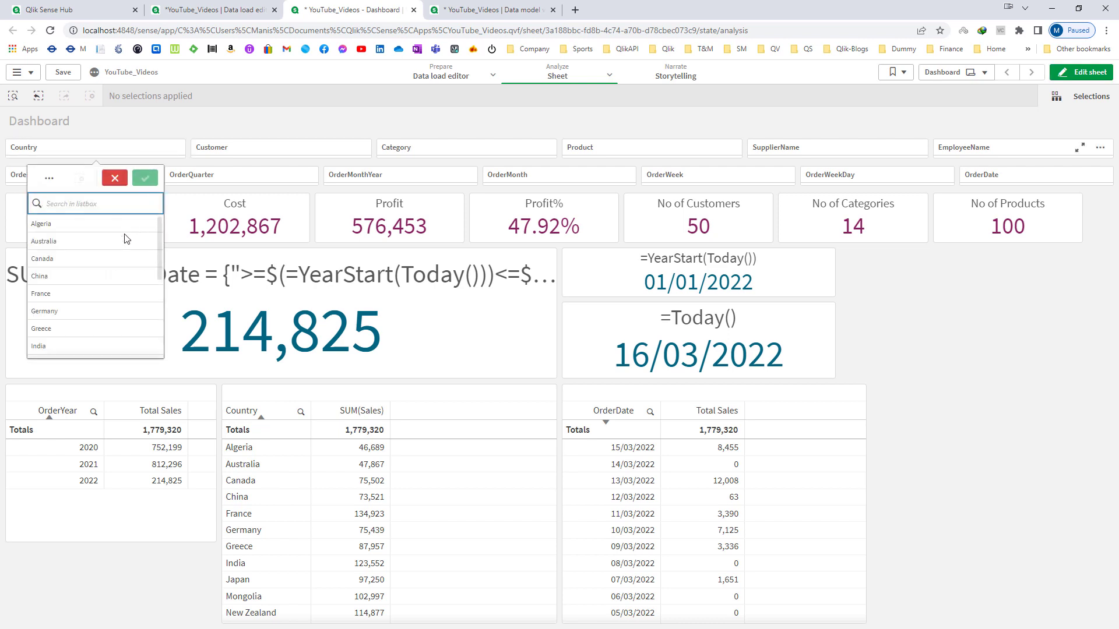
{"action": "left_click_drag", "start_coordinate": [125, 230], "coordinate": [148, 208]}
{"action": "left_click", "coordinate": [145, 178]}
{"action": "left_click", "coordinate": [233, 149]}
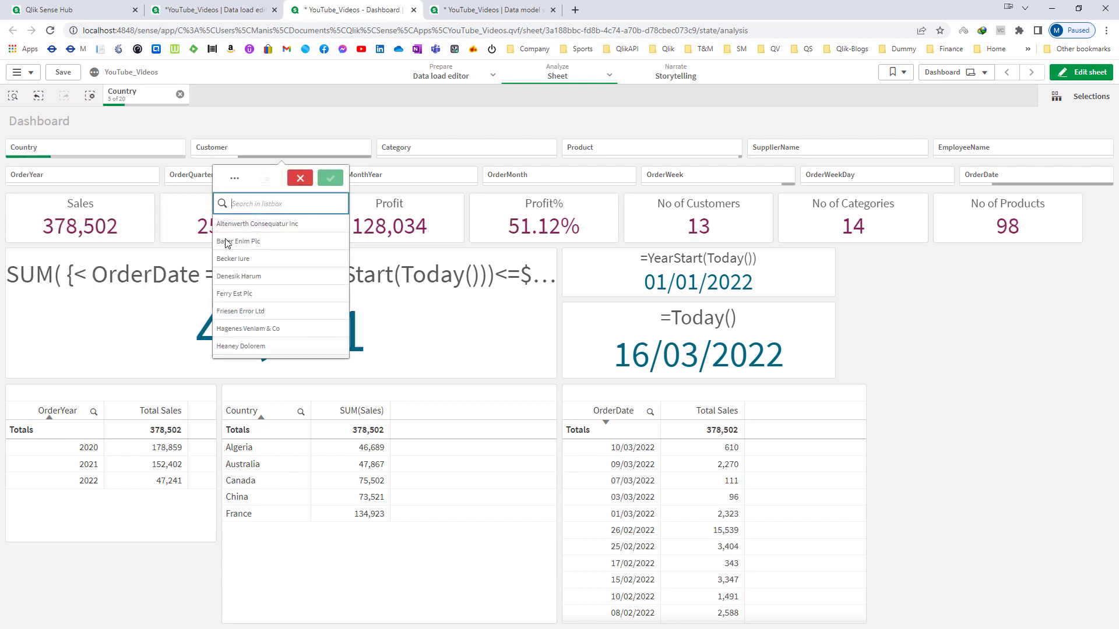
{"action": "left_click_drag", "start_coordinate": [257, 241], "coordinate": [274, 264]}
{"action": "left_click", "coordinate": [330, 178]}
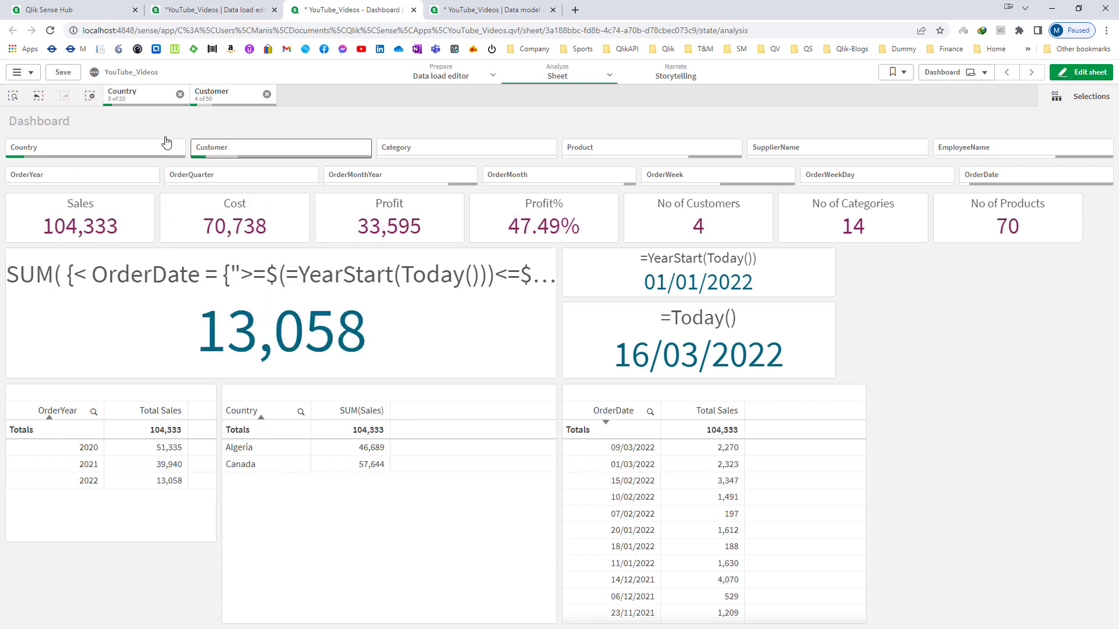
{"action": "left_click", "coordinate": [91, 97]}
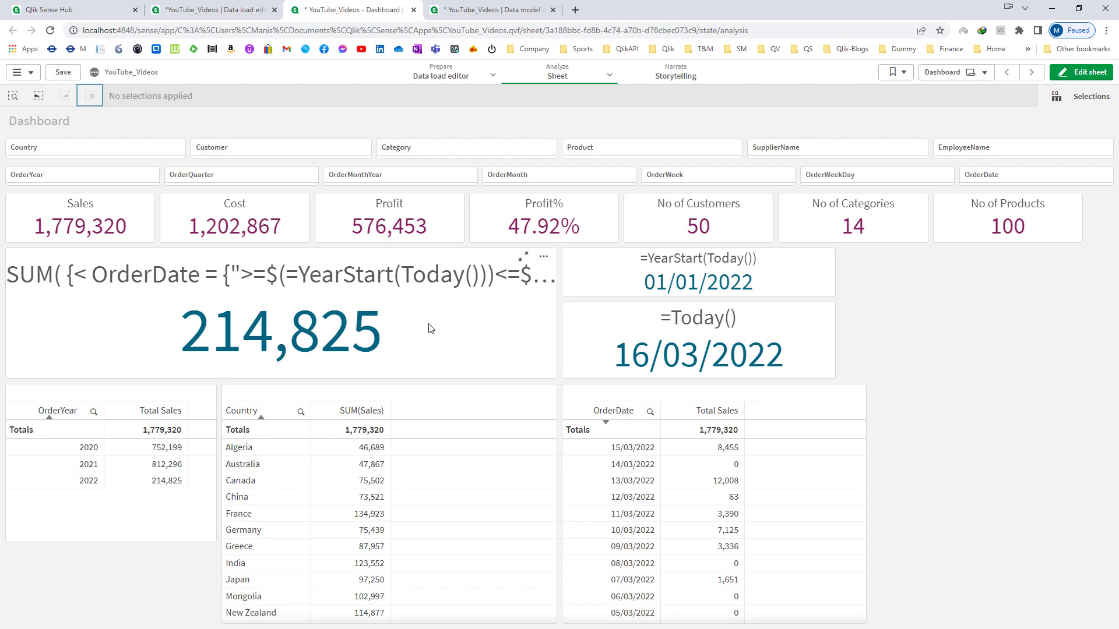
Step: Add OrderQuarter, OrderMonthYear and OrderMonth on a new line above OrderDate in the sales KPI's set modifier
{"action": "left_click", "coordinate": [1082, 72]}
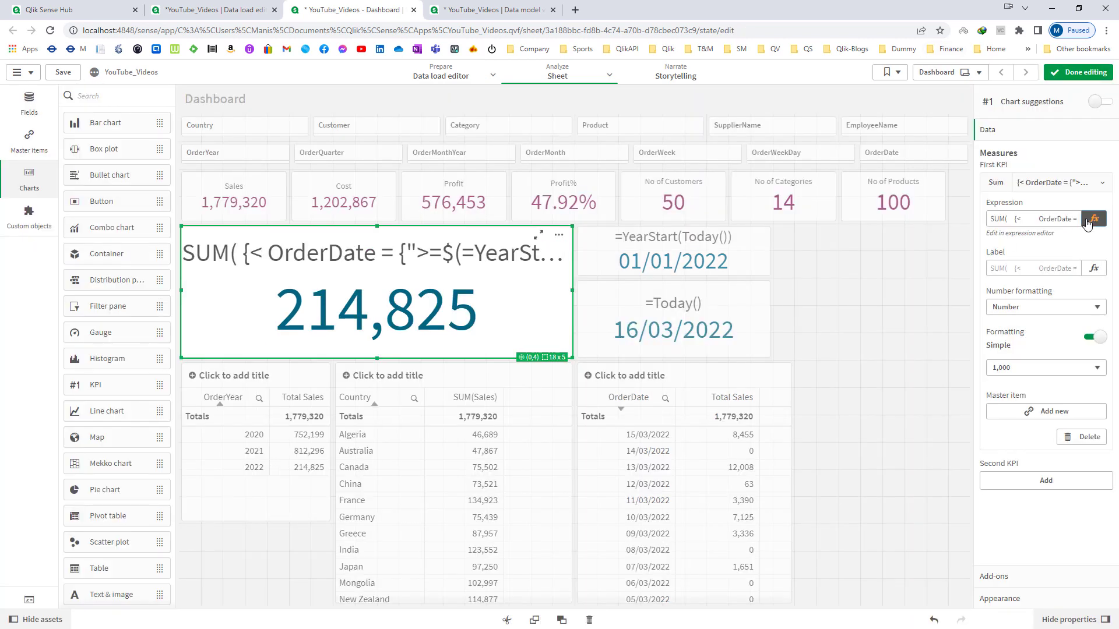
{"action": "left_click", "coordinate": [1094, 219]}
{"action": "left_click", "coordinate": [117, 116]}
{"action": "key", "text": "Return"}
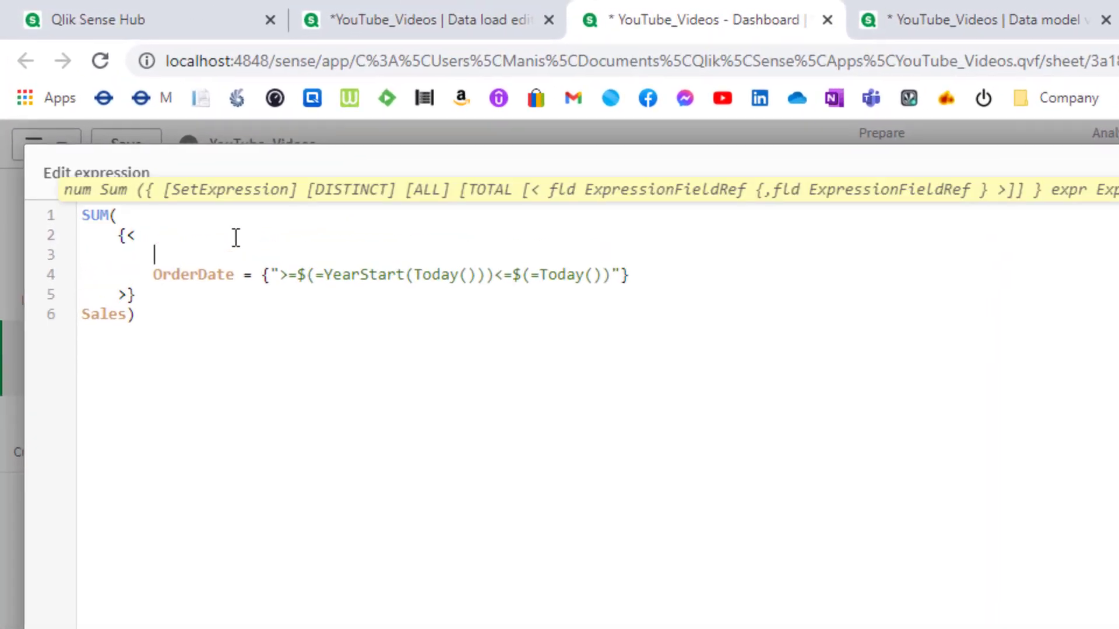
{"action": "type", "text": "OrderQ"}
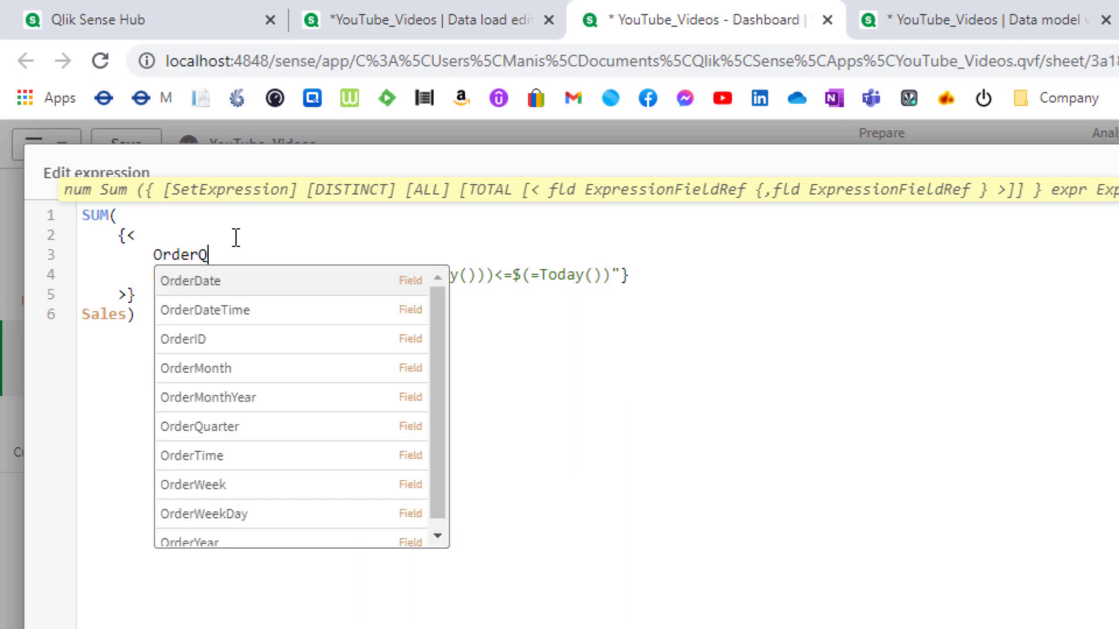
{"action": "key", "text": "Return"}
{"action": "type", "text": ", OrderMo"}
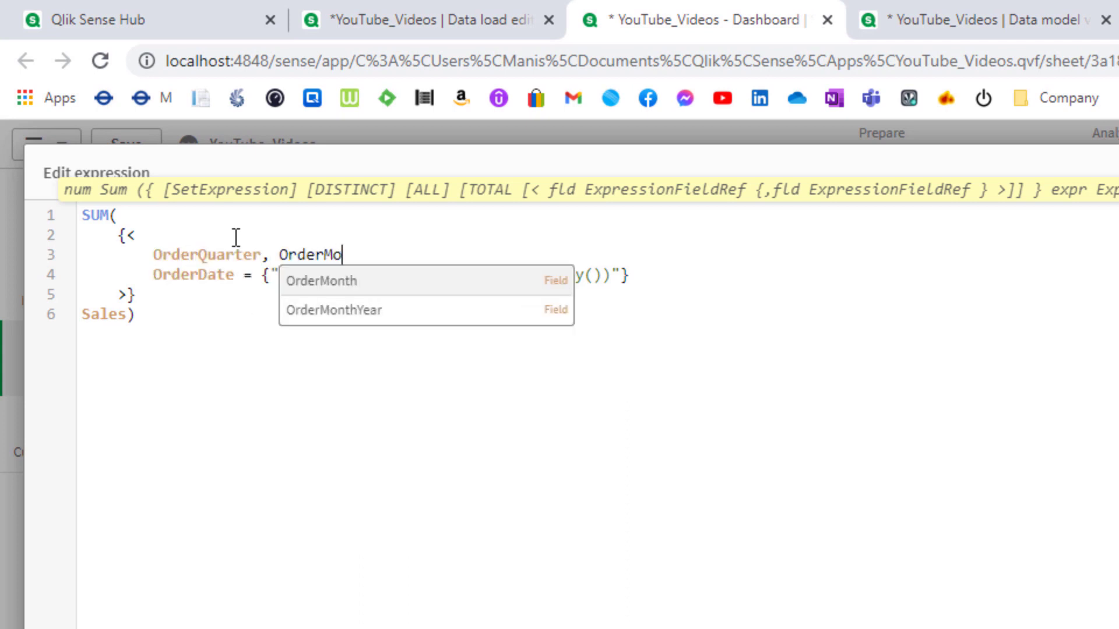
{"action": "key", "text": "Down"}
{"action": "key", "text": "Return"}
{"action": "type", "text": ", ORderM"}
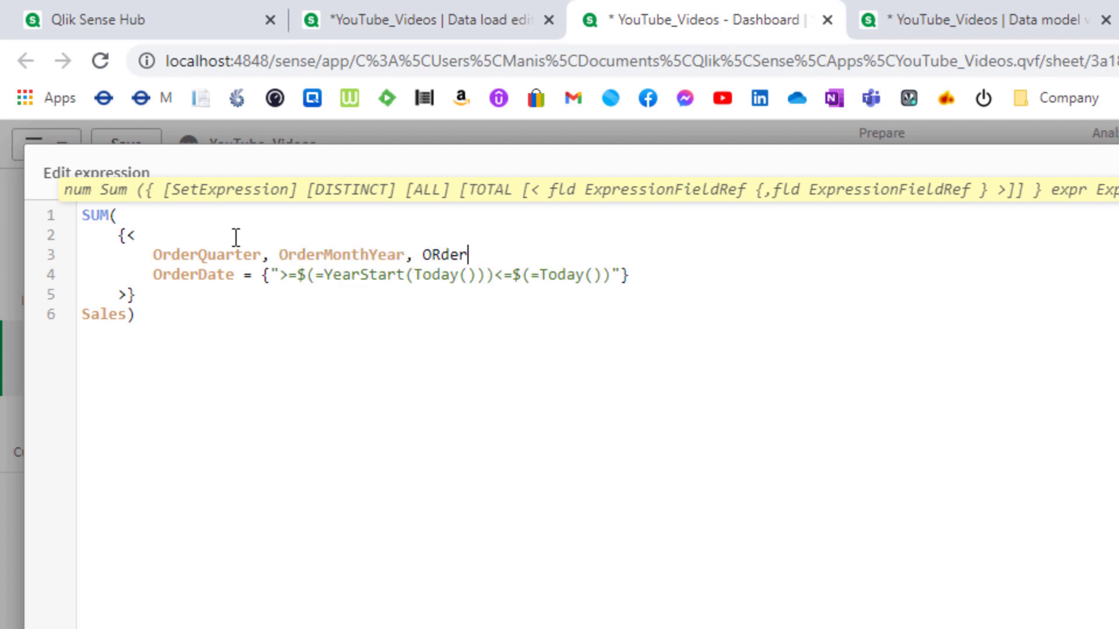
{"action": "key", "text": "Return"}
Step: Append OrderWeek and OrderWeekDay to the field list above OrderDate in the set modifier
{"action": "type", "text": ", ORderW"}
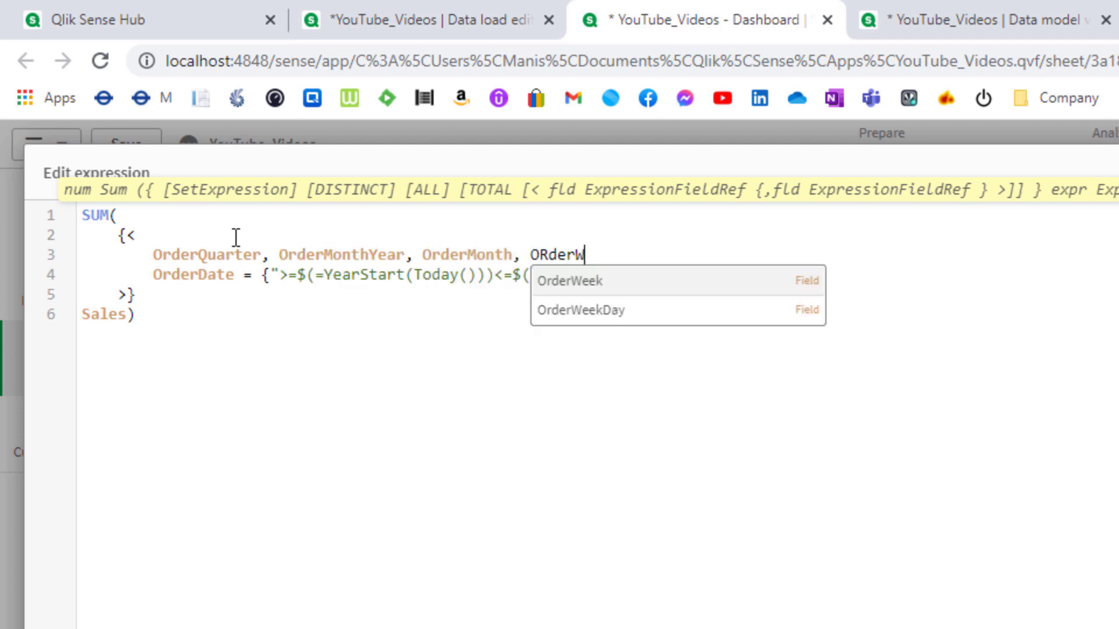
{"action": "key", "text": "Return"}
{"action": "type", "text": ", OrderWe"}
{"action": "key", "text": "Down"}
{"action": "key", "text": "Return"}
{"action": "type", "text": "OrderWeekDay, Ord"}
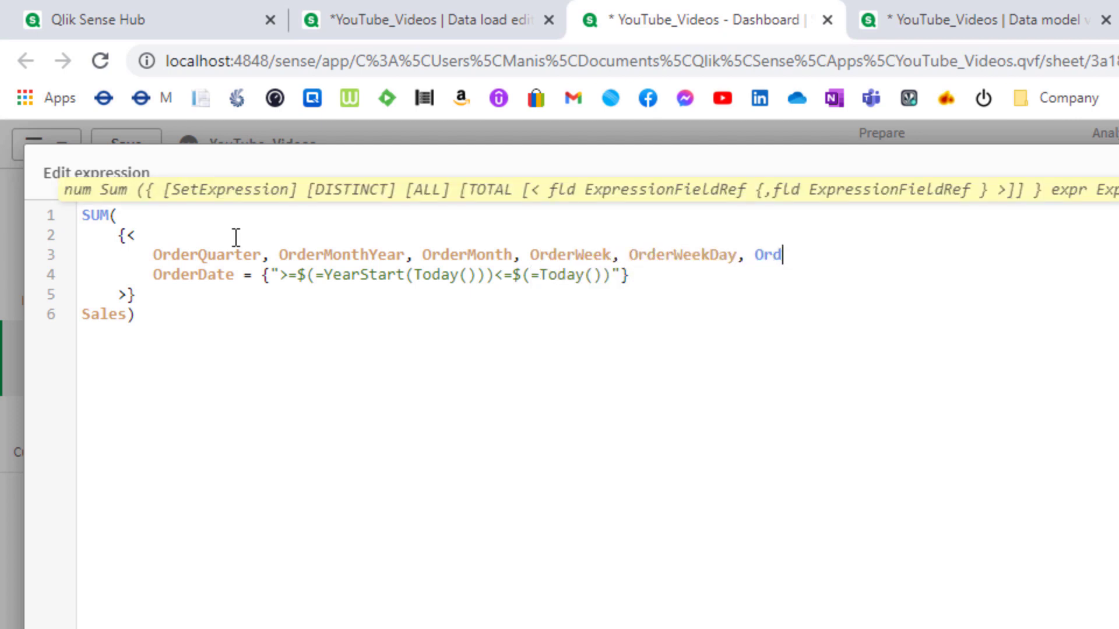
Step: Put OrderYear at the start of the set modifier's field list, before OrderQuarter, and apply the expression
{"action": "key", "text": "BackSpace"}
{"action": "key", "text": "BackSpace"}
{"action": "key", "text": "BackSpace"}
{"action": "key", "text": "BackSpace"}
{"action": "type", "text": "OrderYear"}
{"action": "left_click_drag", "start_coordinate": [756, 255], "coordinate": [836, 259]}
{"action": "key", "text": "ctrl+c"}
{"action": "key", "text": "BackSpace"}
{"action": "left_click", "coordinate": [153, 256]}
{"action": "key", "text": "ctrl+v"}
{"action": "type", "text": ","}
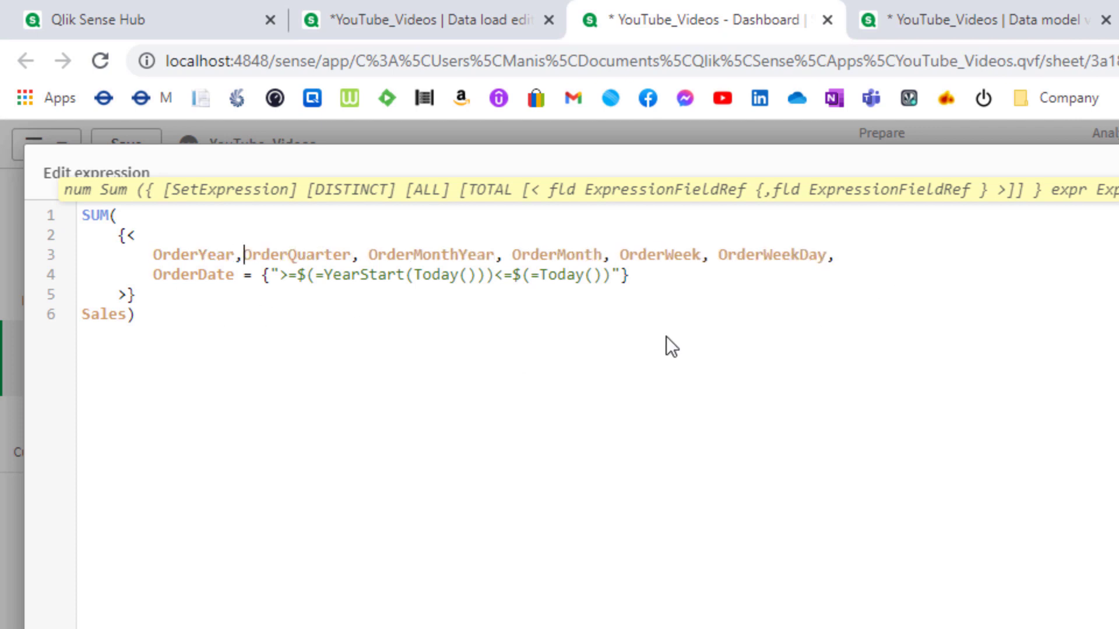
{"action": "left_click", "coordinate": [1104, 621]}
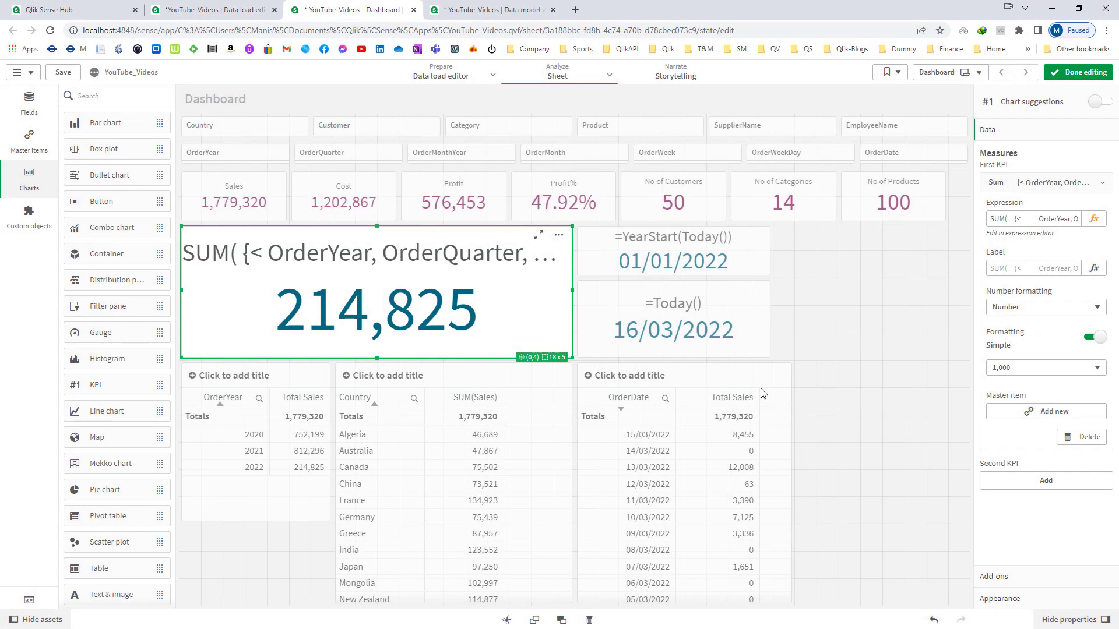
Step: Check the sales KPI in analysis mode by selecting Jan-2020 to May-2020 in OrderMonthYear and the first five customers
{"action": "left_click", "coordinate": [1060, 75]}
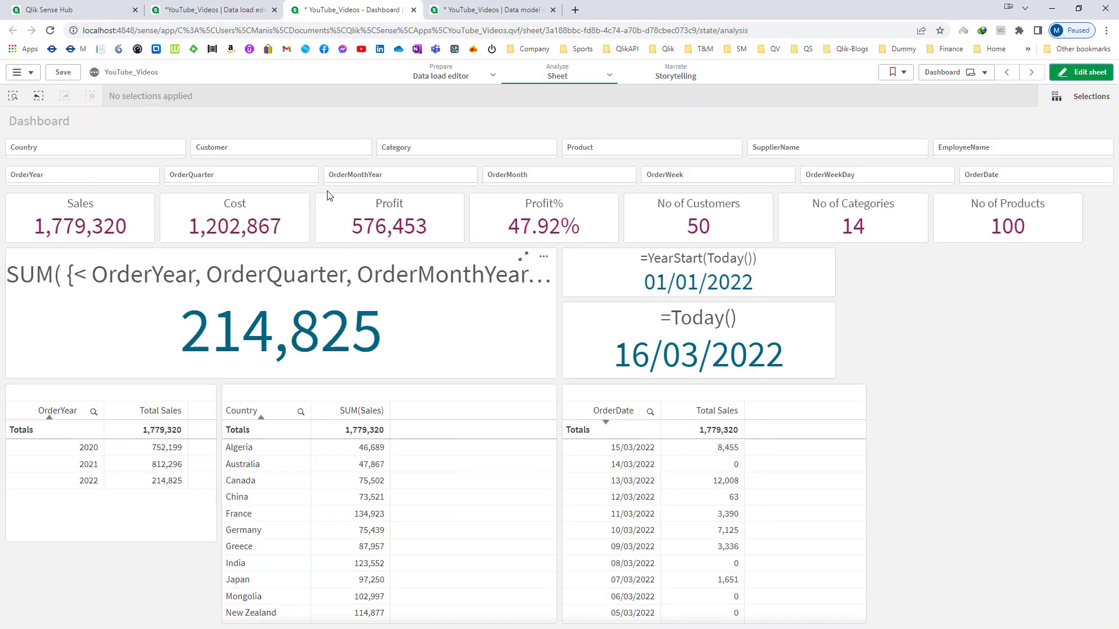
{"action": "left_click", "coordinate": [356, 179]}
{"action": "left_click_drag", "start_coordinate": [400, 248], "coordinate": [400, 309]}
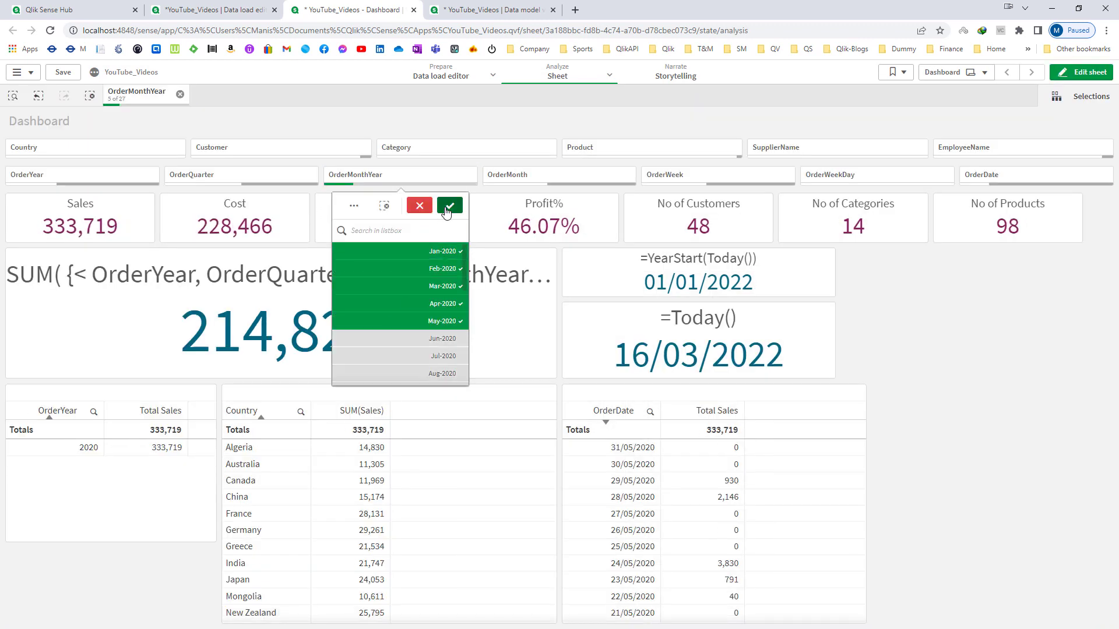
{"action": "left_click", "coordinate": [449, 203]}
{"action": "left_click", "coordinate": [307, 150]}
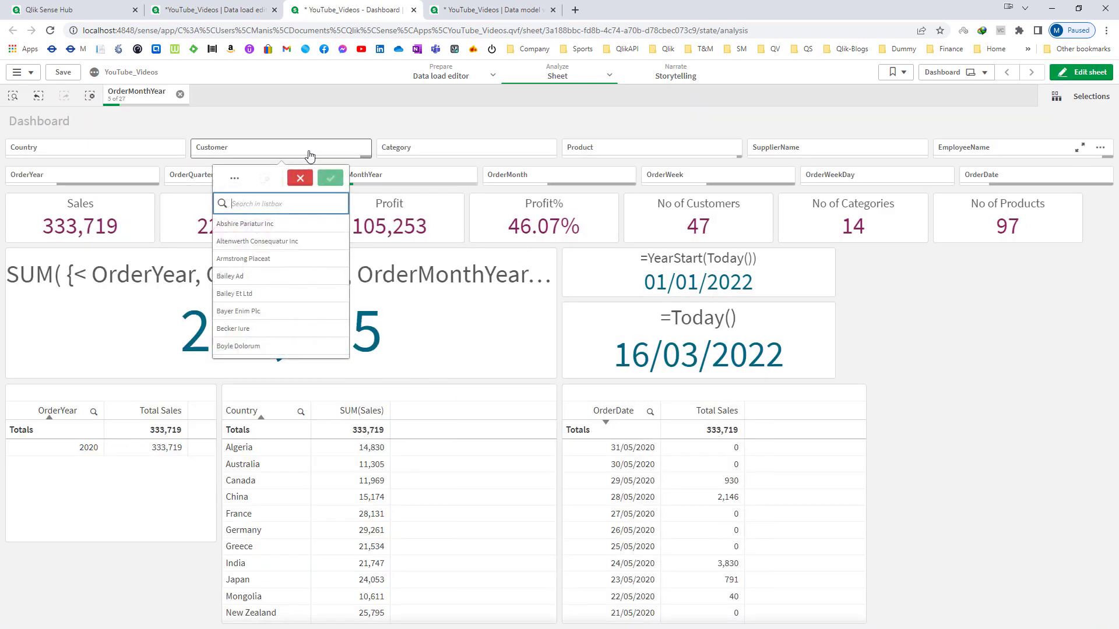
{"action": "left_click_drag", "start_coordinate": [299, 228], "coordinate": [300, 294]}
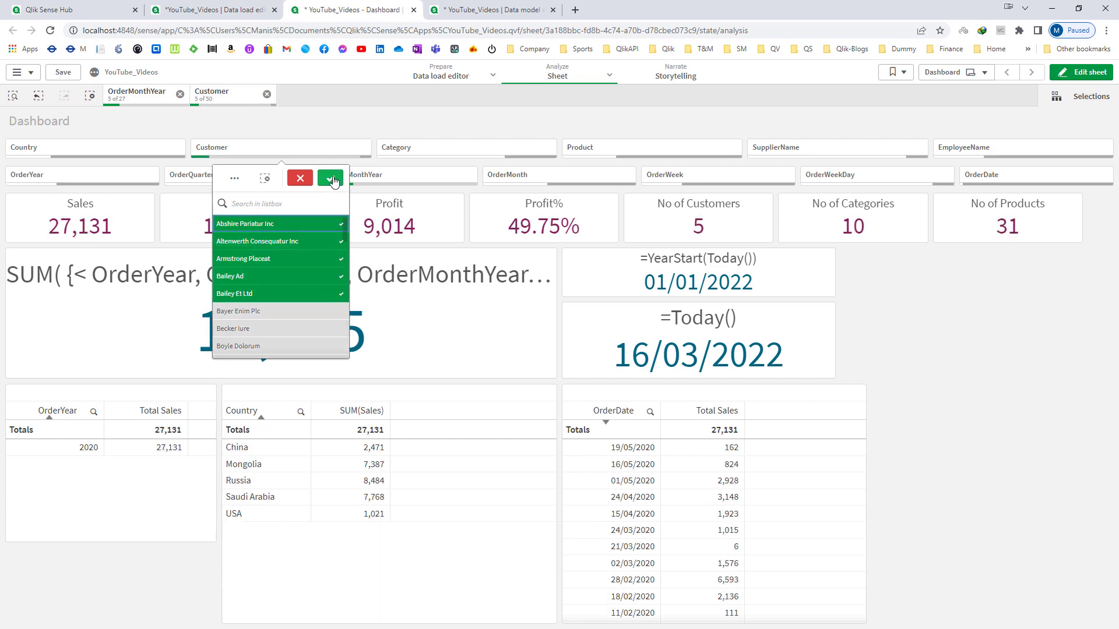
{"action": "left_click", "coordinate": [332, 180]}
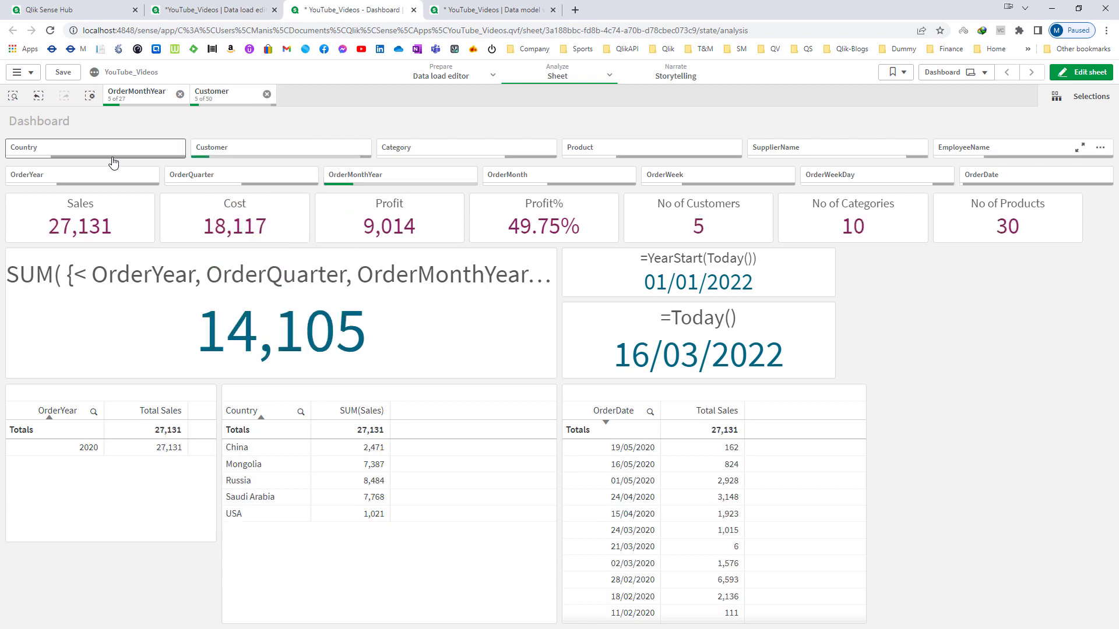
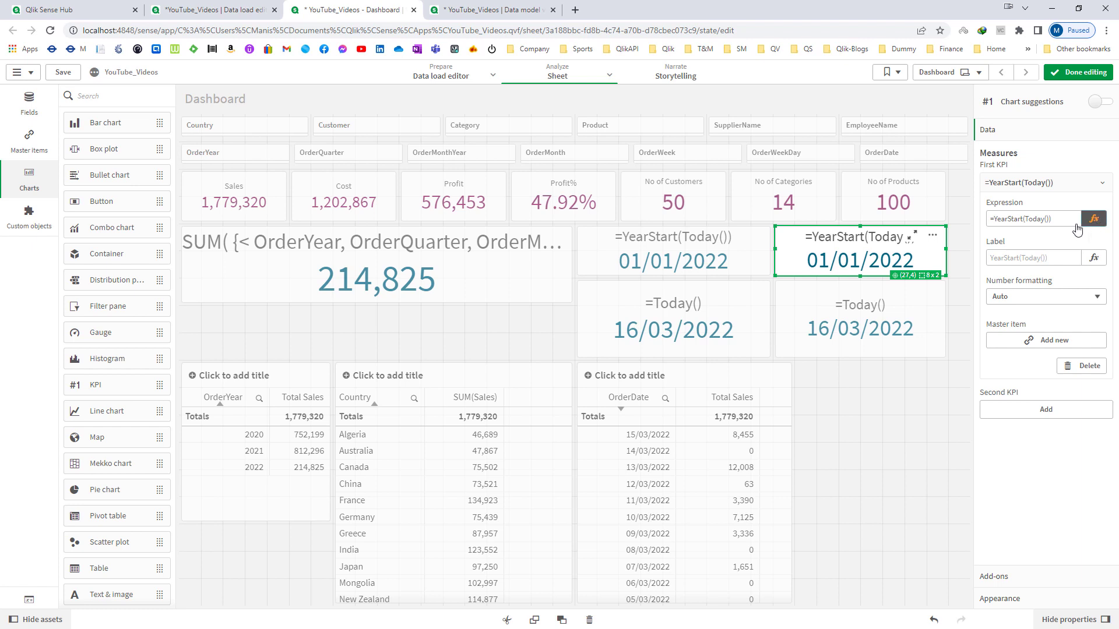
Step: Change the duplicate YearStart KPI's expression to =YearStart(Today(),-1), apply it and finish editing the sheet
{"action": "left_click", "coordinate": [1094, 219]}
{"action": "type", "text": ","}
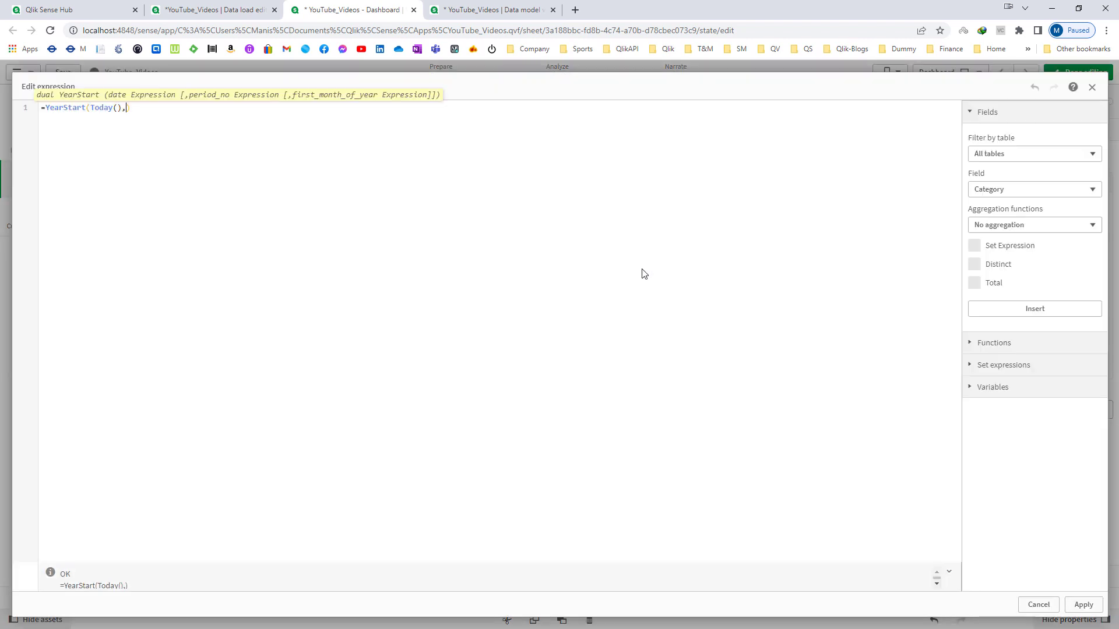
{"action": "type", "text": "-1"}
{"action": "key", "text": "End"}
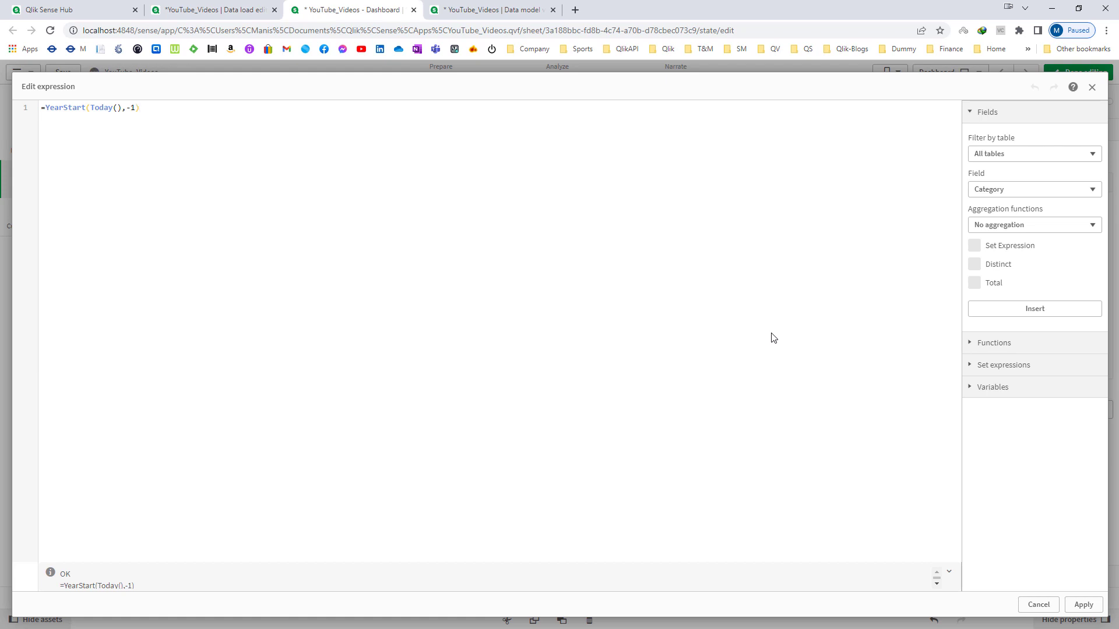
{"action": "left_click", "coordinate": [1084, 605]}
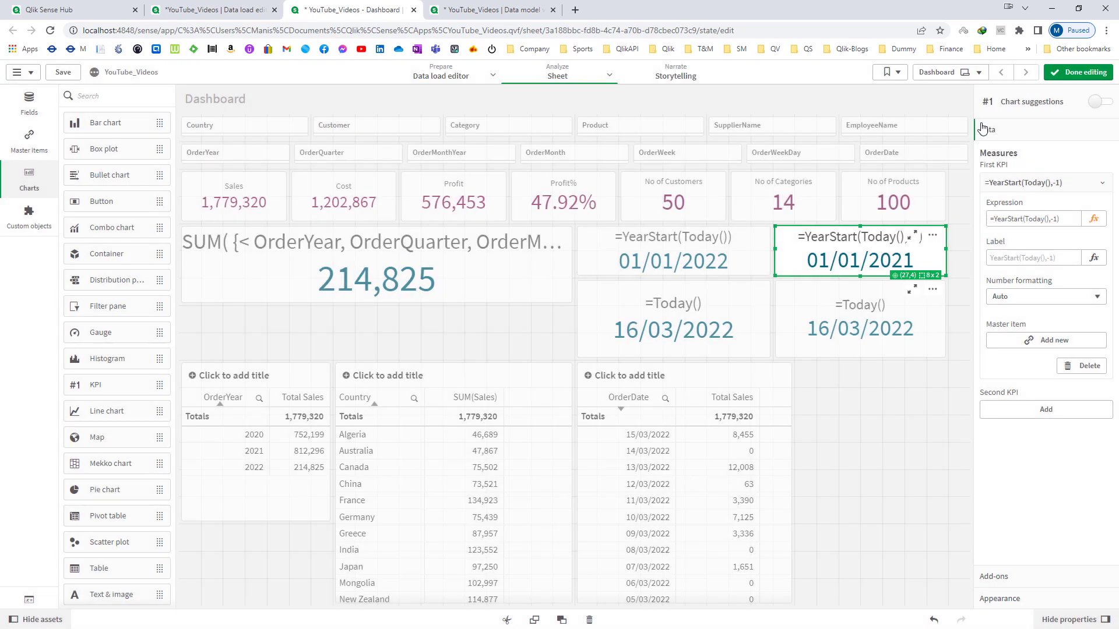
{"action": "left_click", "coordinate": [1079, 72]}
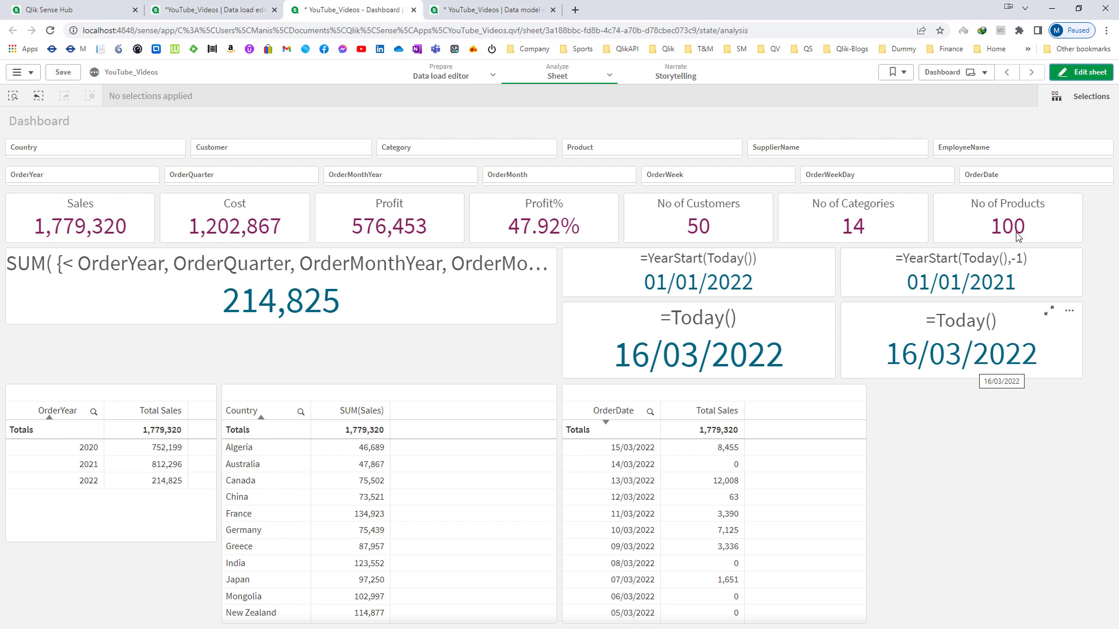
Step: Reopen the sheet for editing and set the duplicate Today KPI's expression to =AddYears(Today(),-1)
{"action": "left_click", "coordinate": [1081, 72]}
{"action": "left_click", "coordinate": [928, 309]}
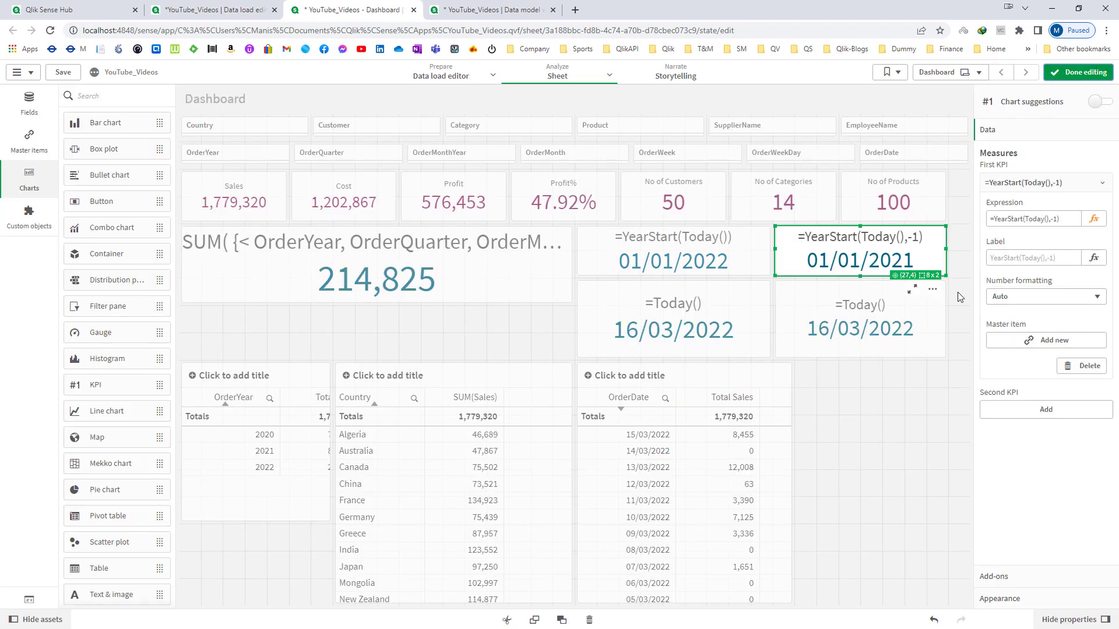
{"action": "left_click", "coordinate": [1094, 219]}
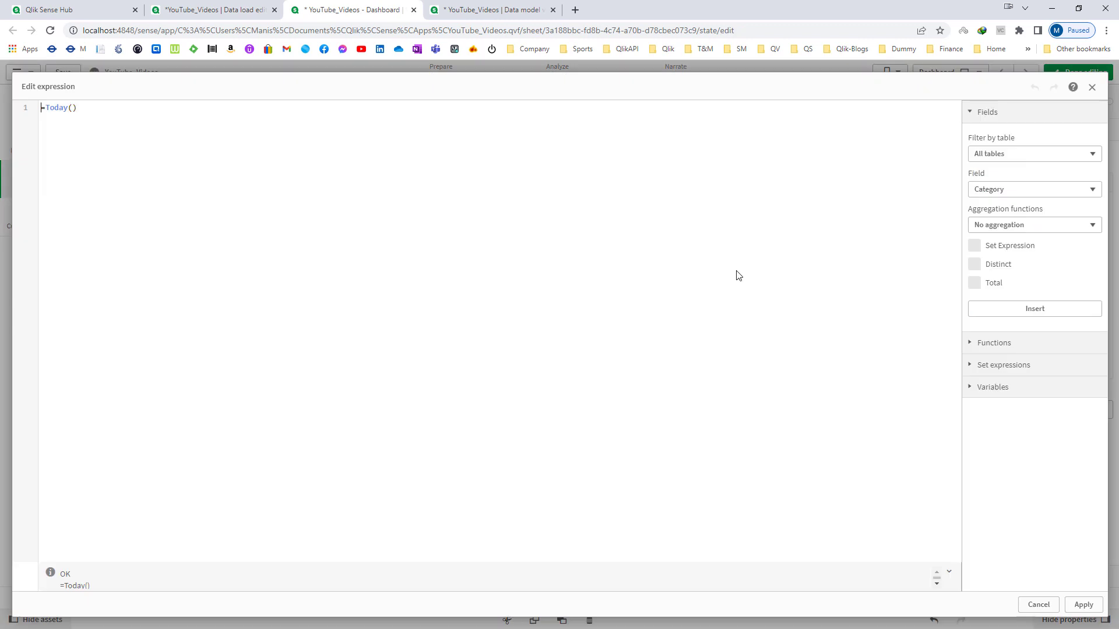
{"action": "type", "text": "AddYear"}
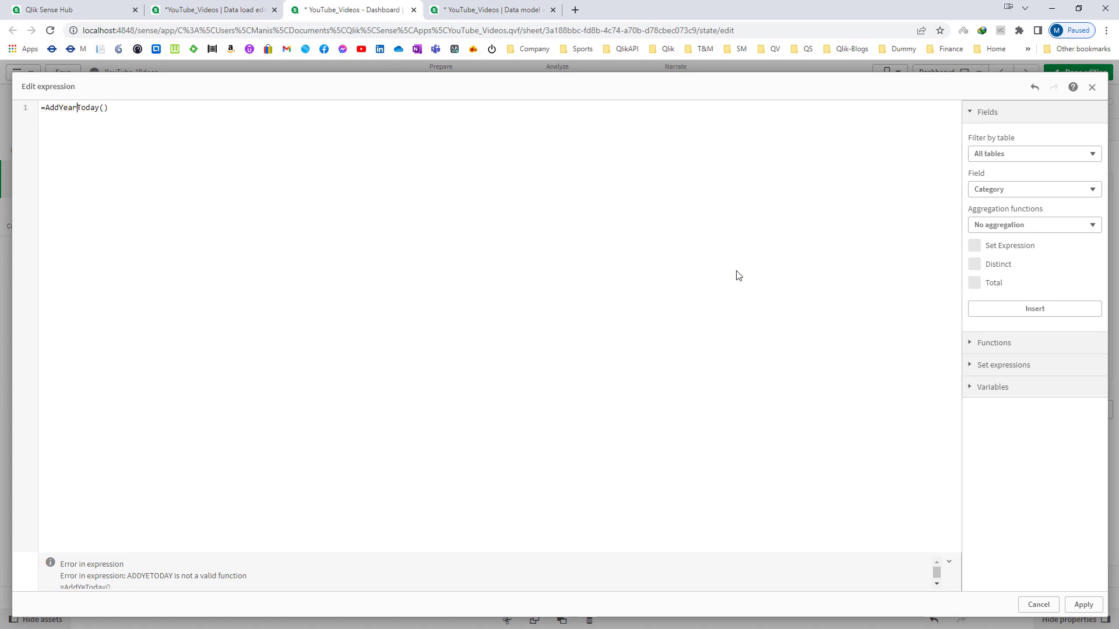
{"action": "type", "text": "s("}
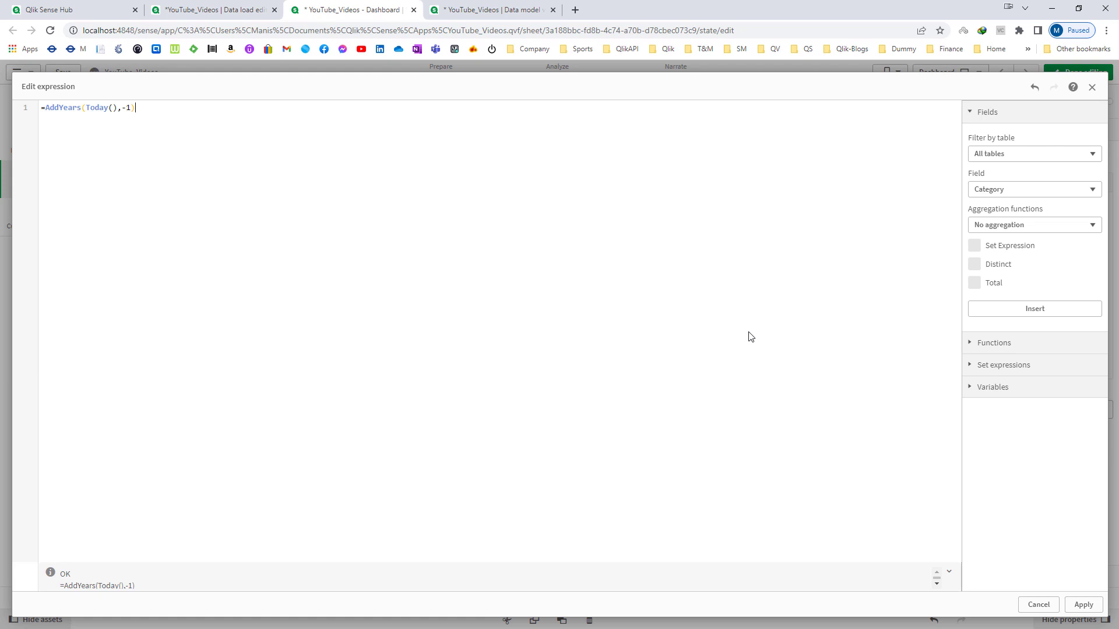
{"action": "left_click", "coordinate": [1083, 604]}
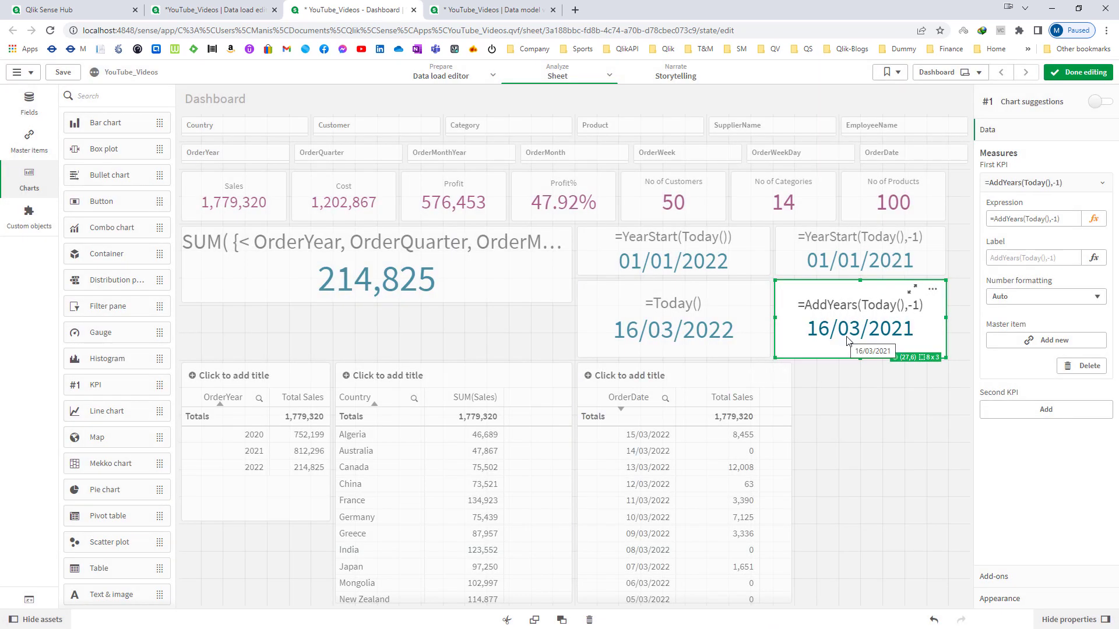
Step: Duplicate the year-to-date sales KPI into the empty space directly beneath it
{"action": "right_click", "coordinate": [434, 254]}
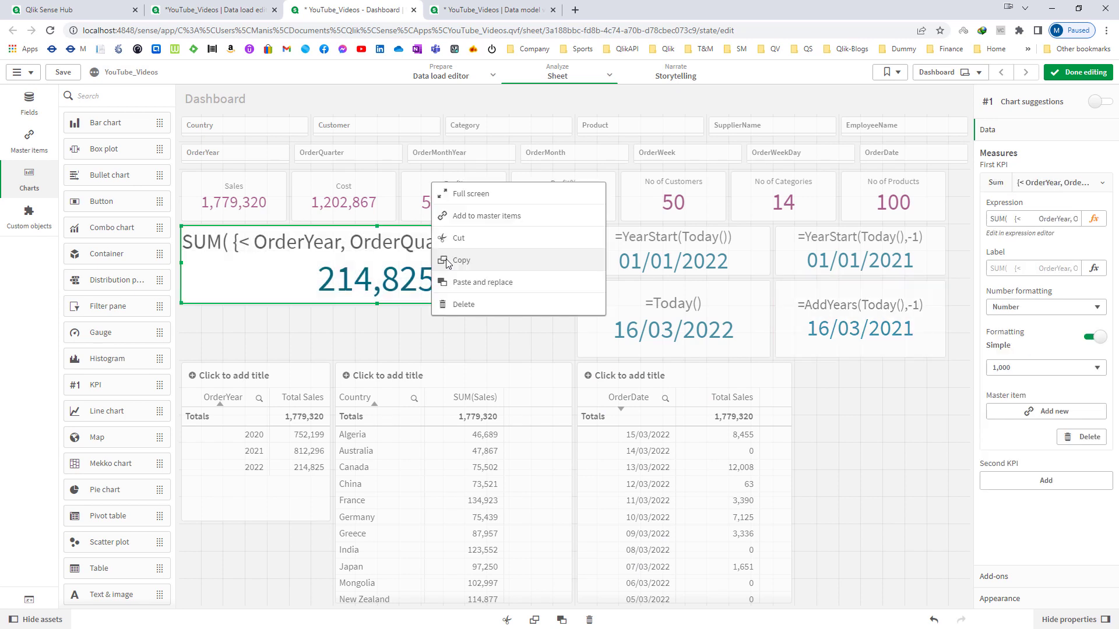
{"action": "left_click", "coordinate": [457, 260]}
{"action": "right_click", "coordinate": [394, 321]}
{"action": "left_click", "coordinate": [420, 321]}
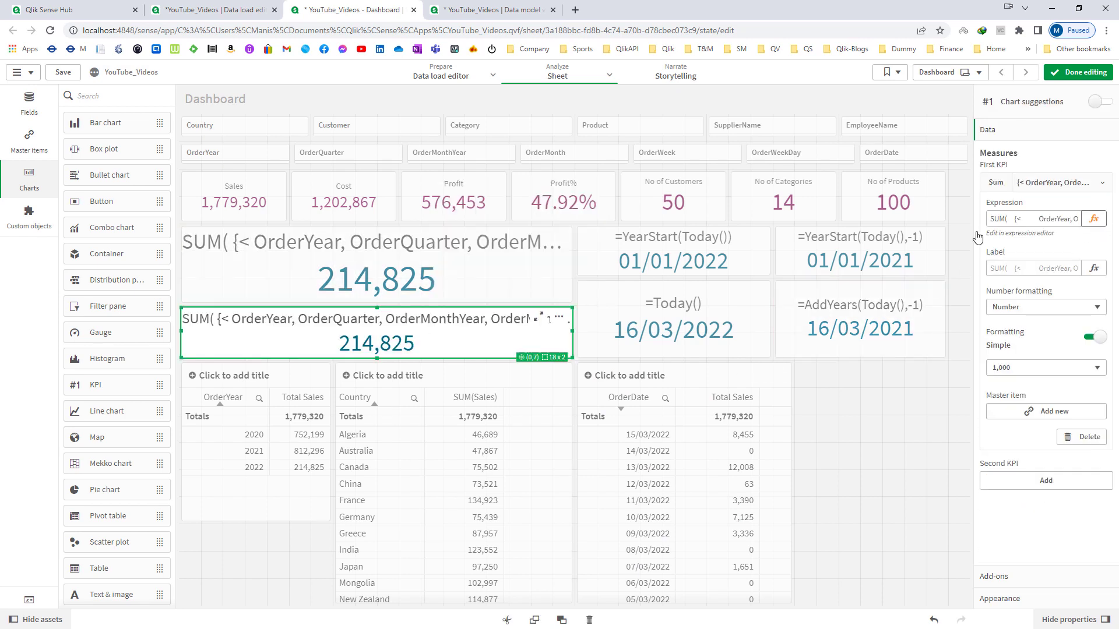
Step: Empty both date limits in the duplicate sales KPI's set modifier, leaving OrderDate = {">=$()<=$()"}, and apply the expression
{"action": "left_click", "coordinate": [880, 255]}
{"action": "left_click", "coordinate": [1032, 218]}
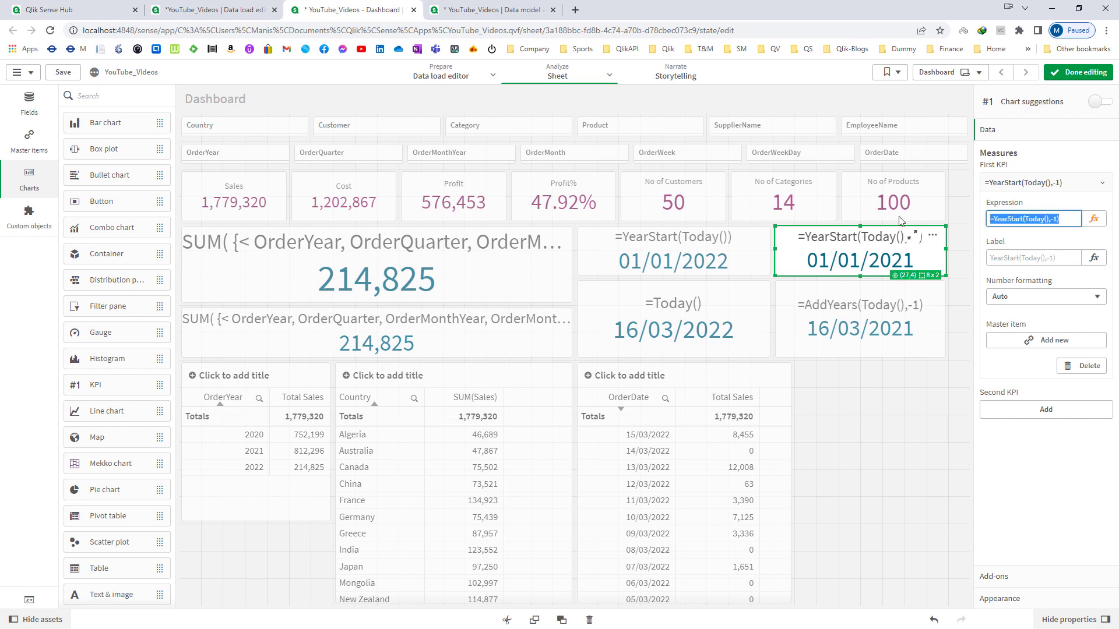
{"action": "left_click", "coordinate": [500, 334]}
{"action": "left_click", "coordinate": [1094, 219]}
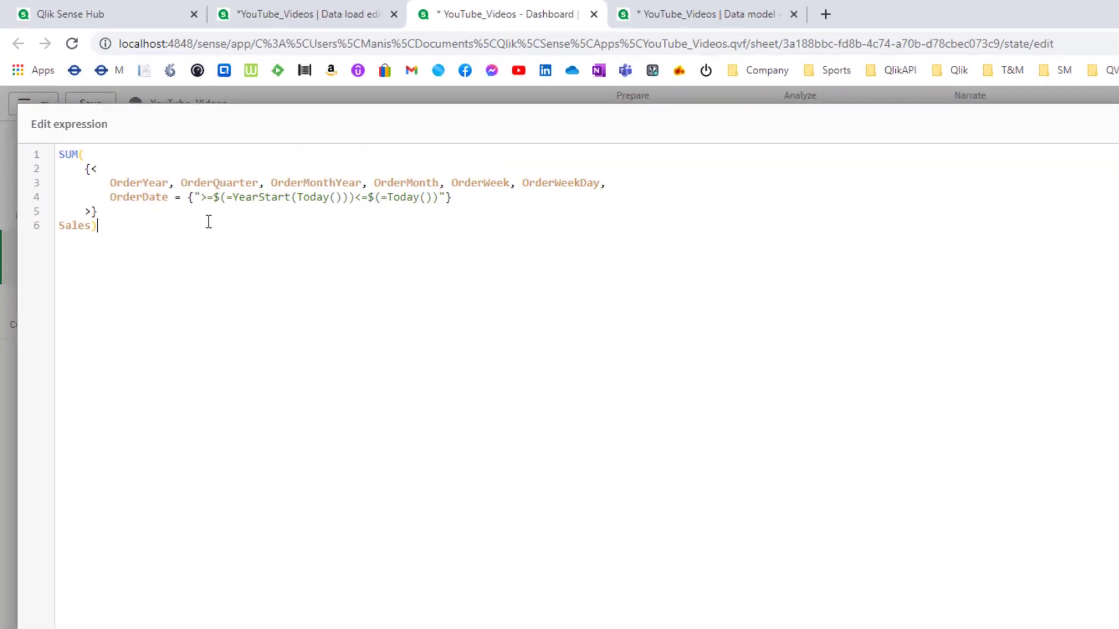
{"action": "left_click_drag", "start_coordinate": [214, 197], "coordinate": [357, 210]}
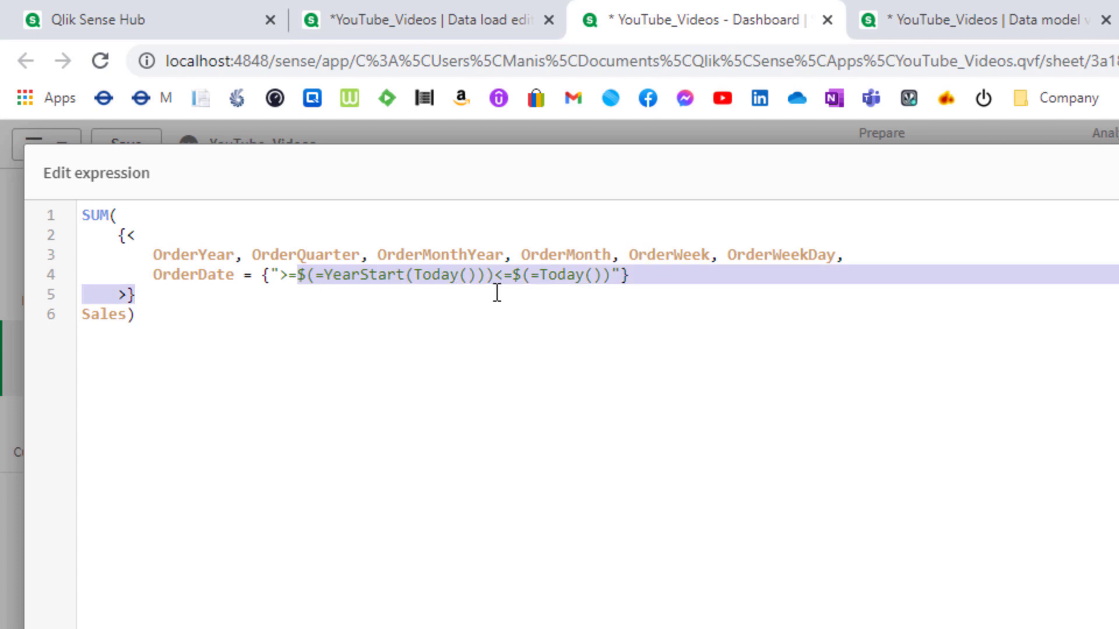
{"action": "left_click_drag", "start_coordinate": [497, 293], "coordinate": [611, 278]}
{"action": "key", "text": "BackSpace"}
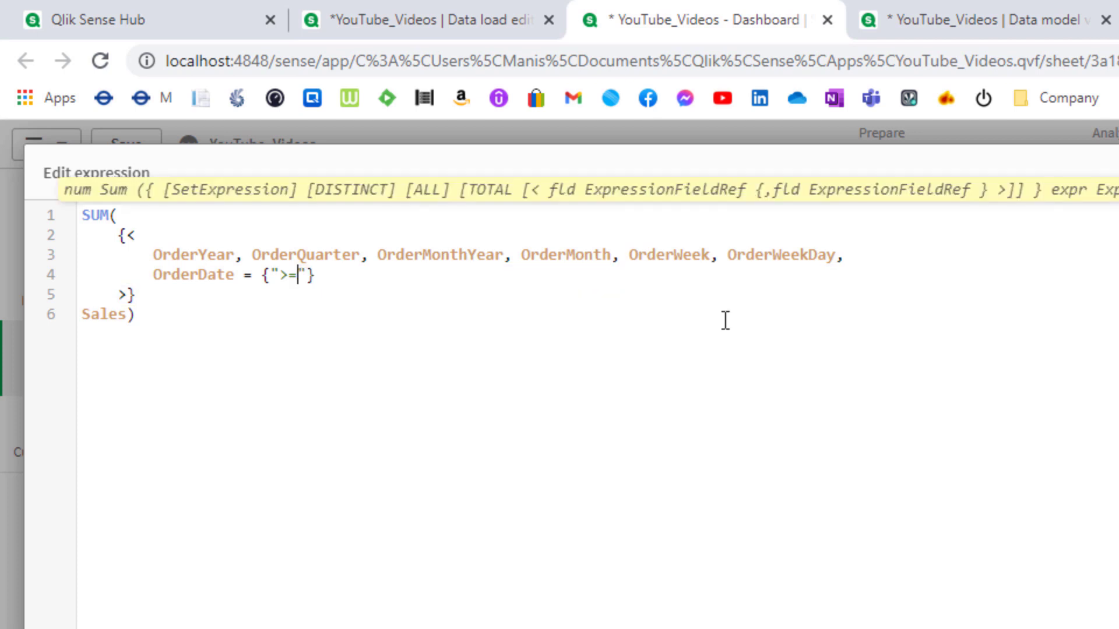
{"action": "type", "text": "$()<=$()"}
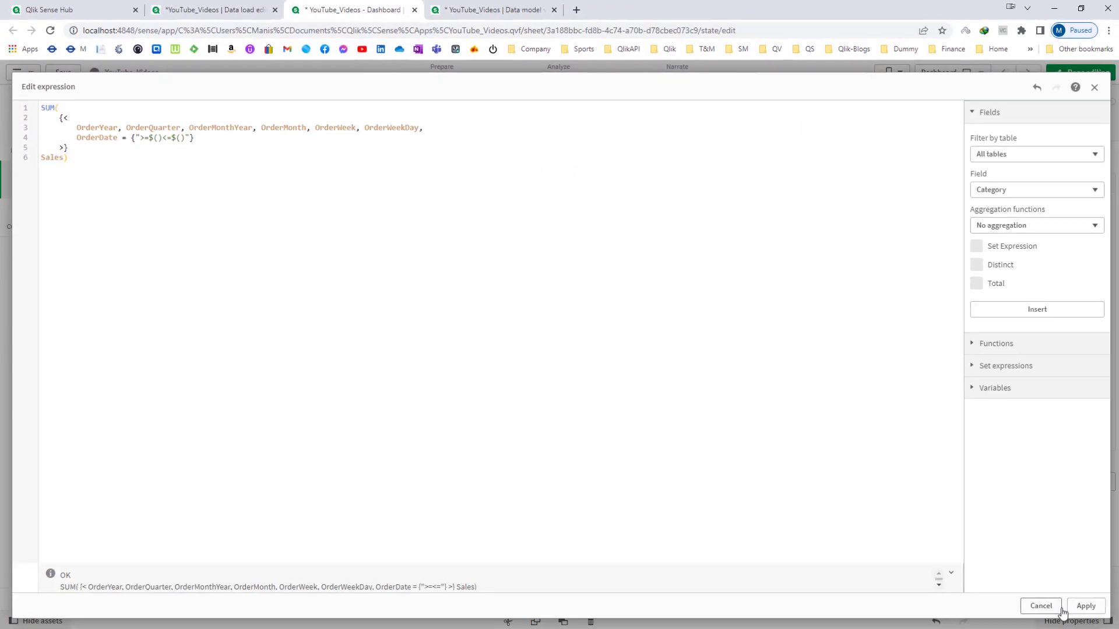
{"action": "left_click", "coordinate": [1082, 604]}
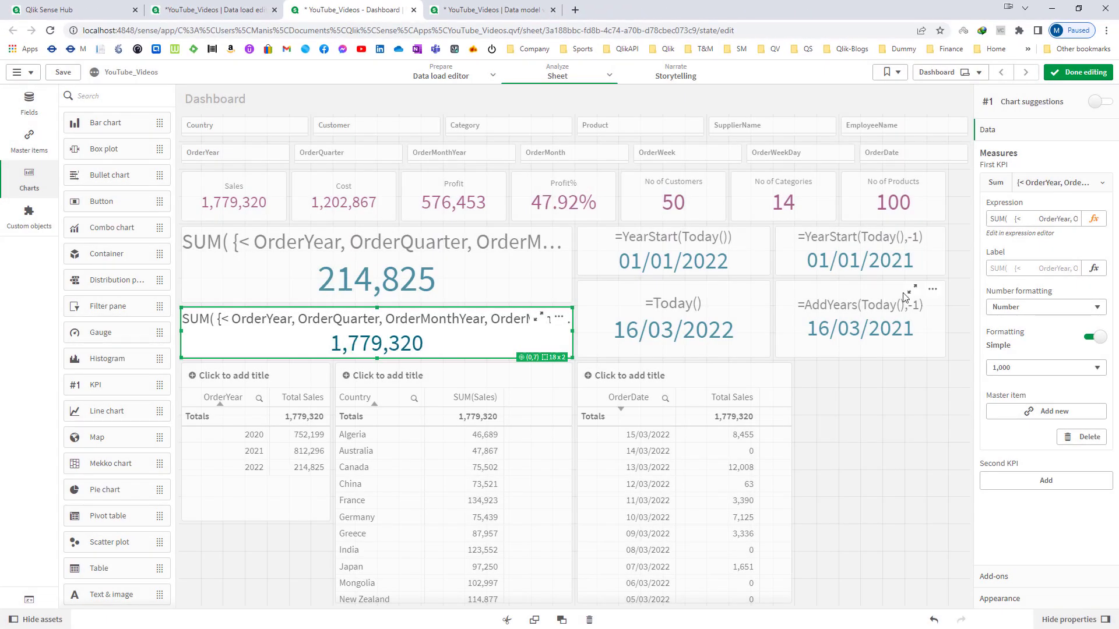
Step: Insert =YearStart(Today(),-1) from its KPI as the lower OrderDate limit in the duplicate sales KPI and apply it
{"action": "left_click", "coordinate": [865, 269]}
{"action": "key", "text": "ctrl+c"}
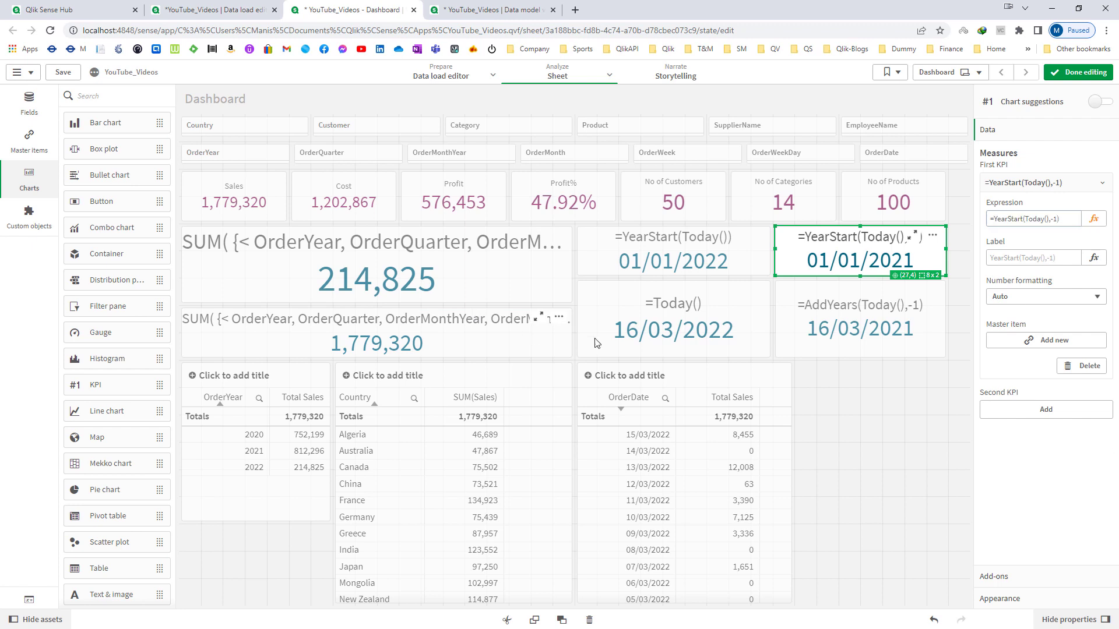
{"action": "left_click", "coordinate": [475, 317]}
{"action": "left_click", "coordinate": [1094, 220]}
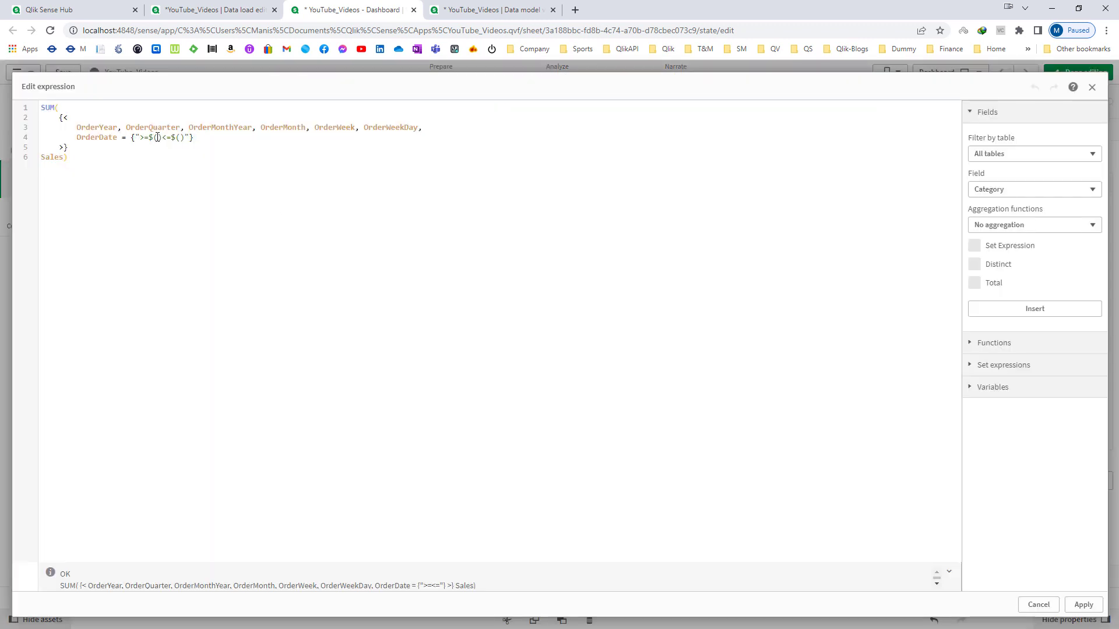
{"action": "key", "text": "ctrl+v"}
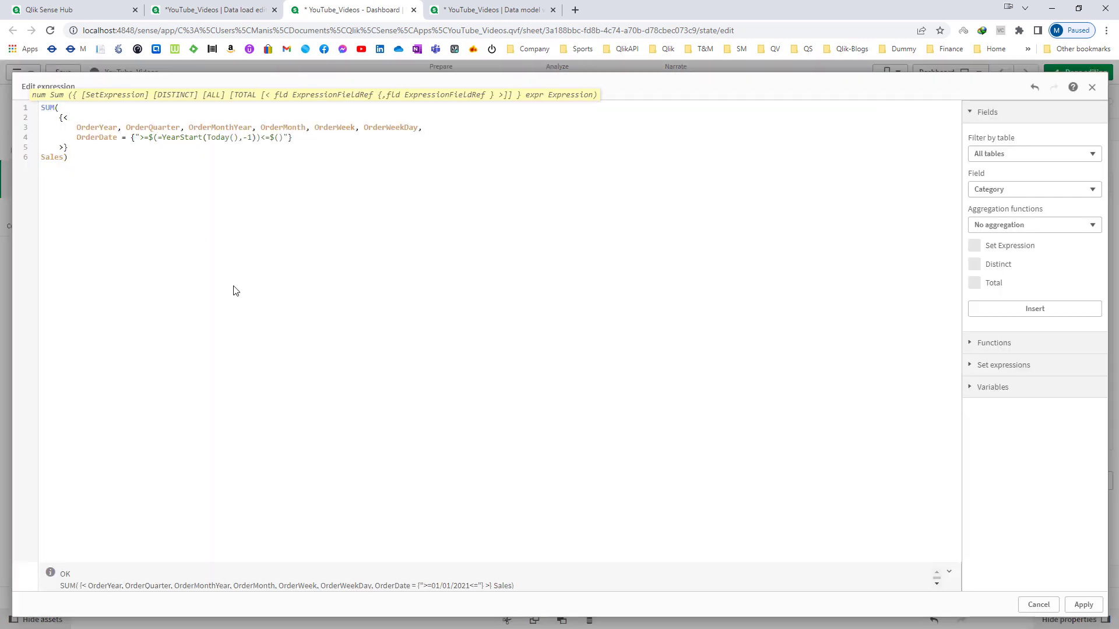
{"action": "left_click", "coordinate": [1083, 605]}
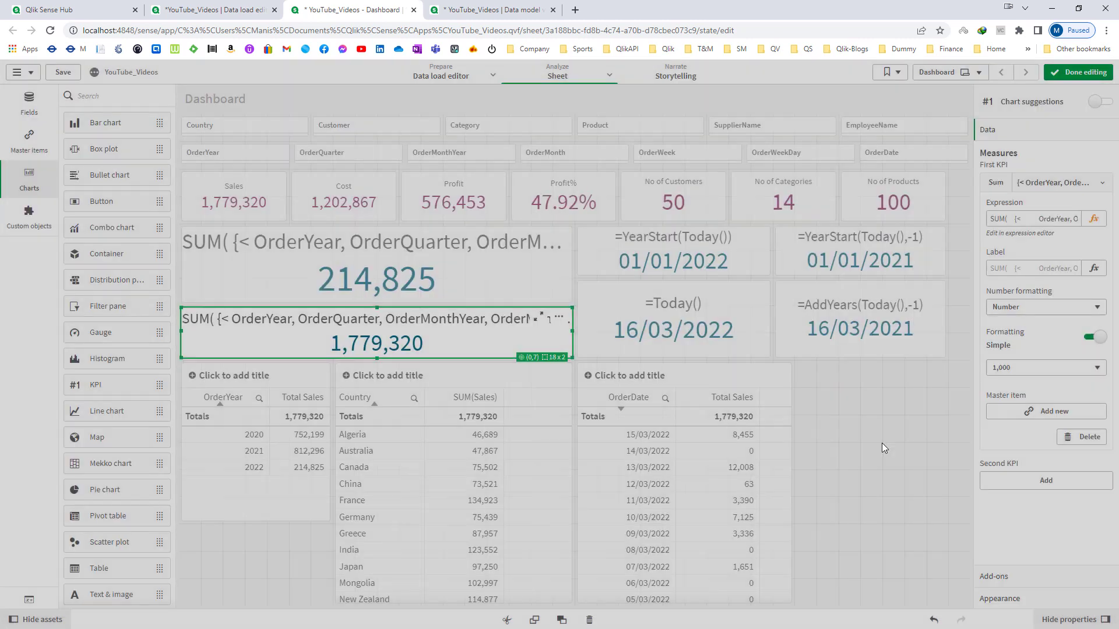
Step: Insert =AddYears(Today(),-1) as the upper OrderDate limit in the duplicate sales KPI and apply the expression
{"action": "left_click", "coordinate": [940, 312]}
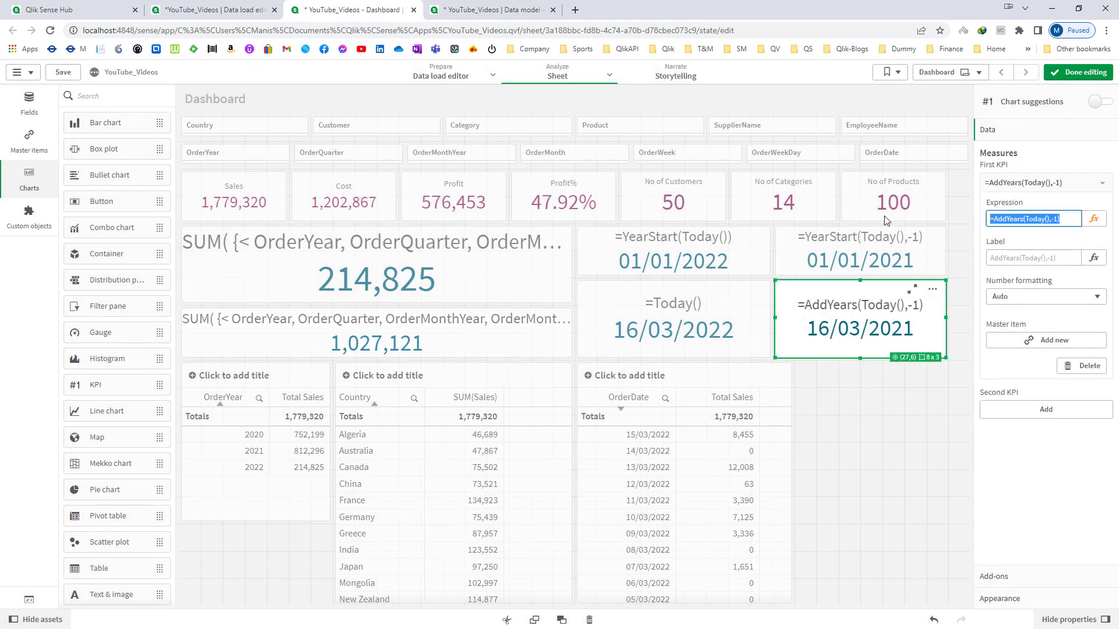
{"action": "left_click", "coordinate": [541, 349]}
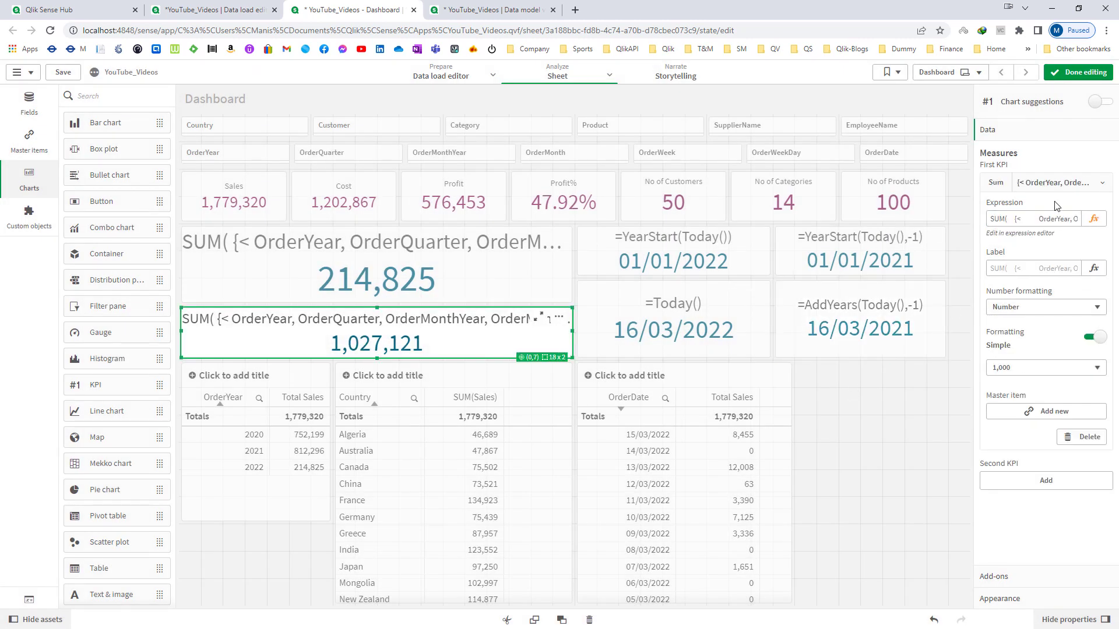
{"action": "left_click", "coordinate": [1094, 218]}
{"action": "left_click", "coordinate": [506, 251]}
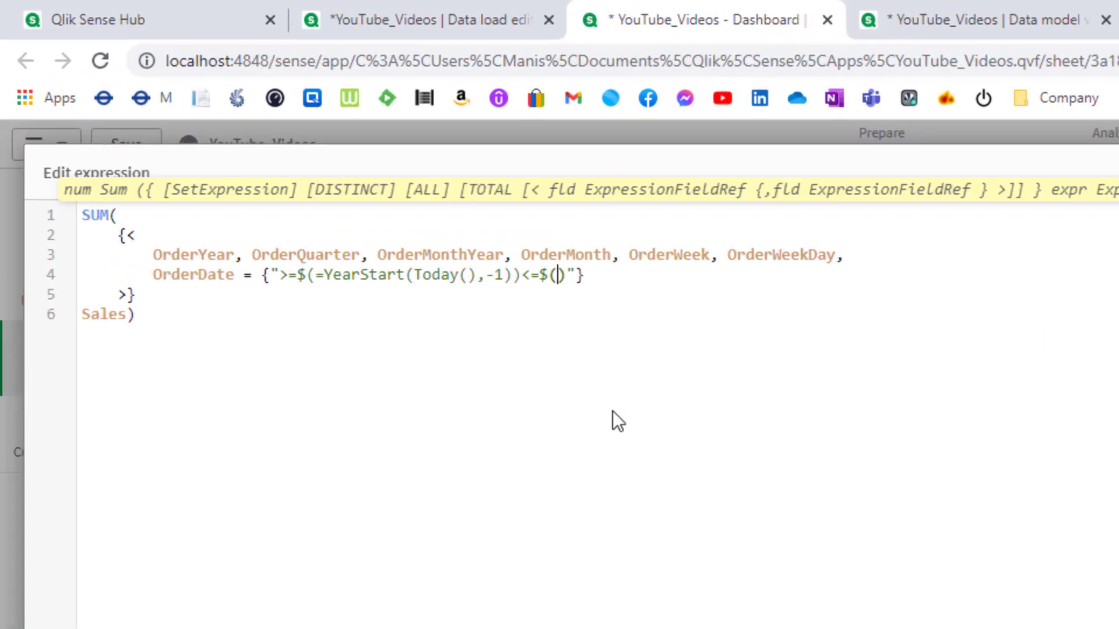
{"action": "type", "text": "=AddYears(Today(),-1)"}
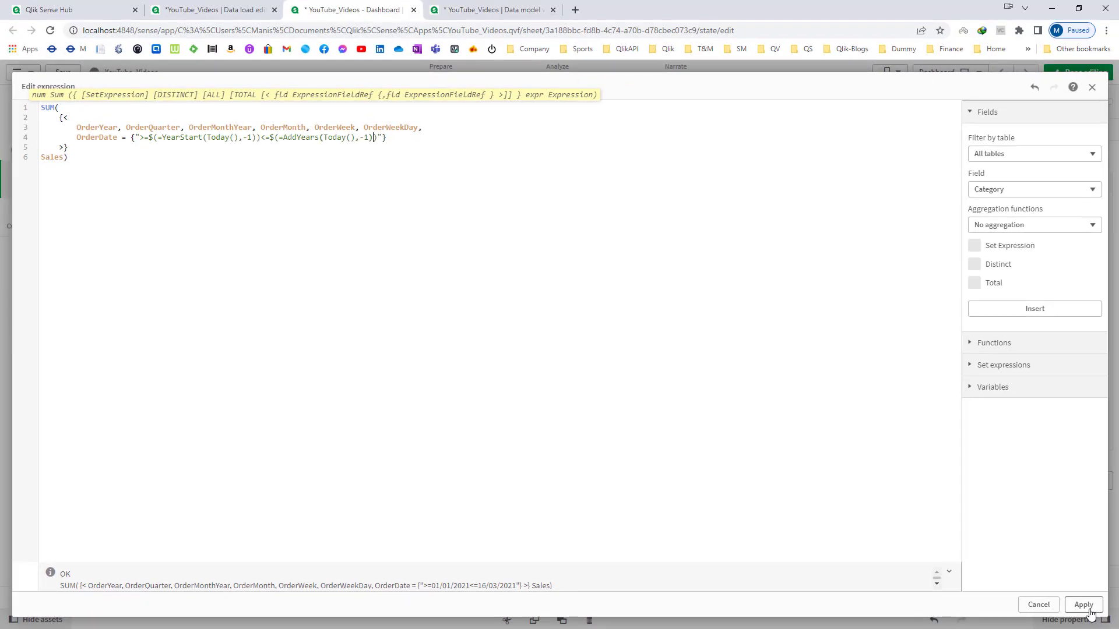
{"action": "left_click", "coordinate": [1084, 605]}
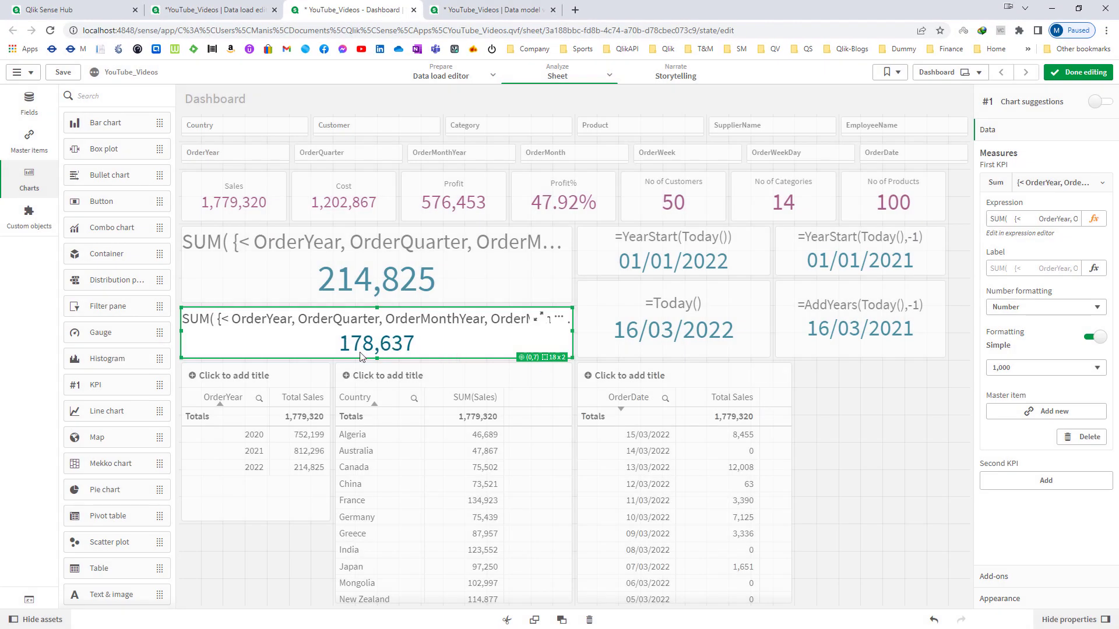
Step: Finish editing and filter OrderDate with >=01/01/2021<=16/03/2021 to check the previous-year-to-date KPI
{"action": "left_click", "coordinate": [1078, 72]}
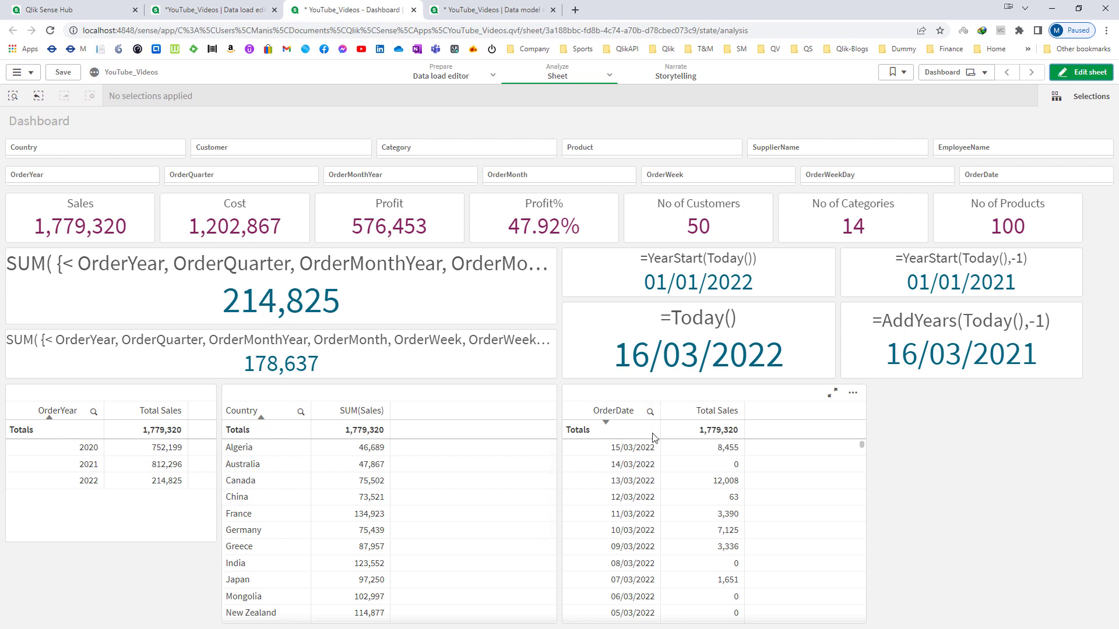
{"action": "left_click", "coordinate": [1032, 175]}
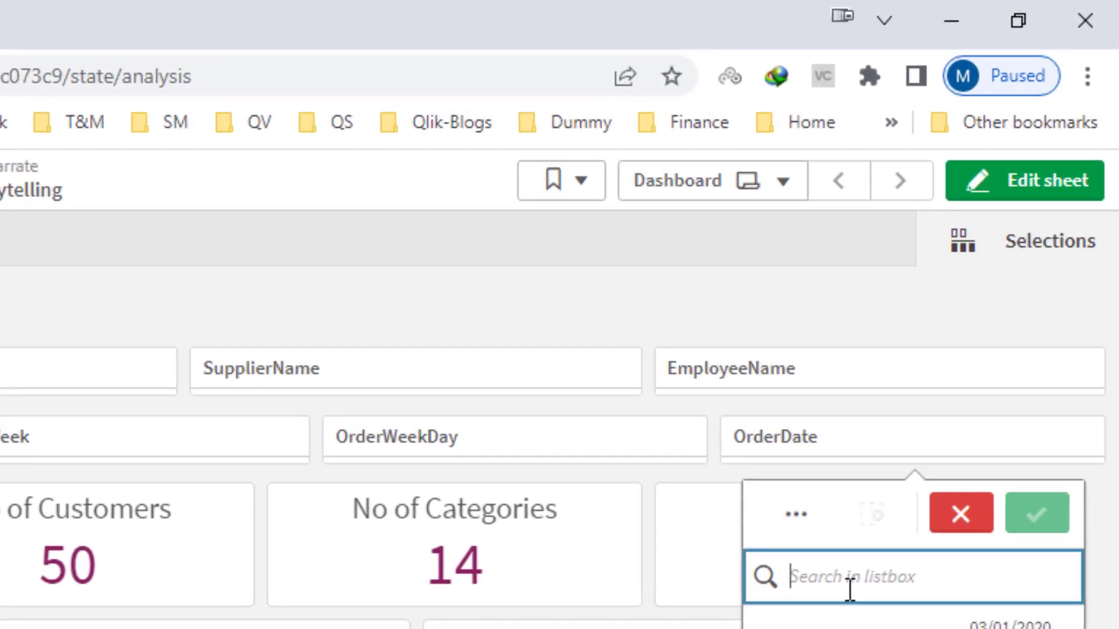
{"action": "type", "text": ">="}
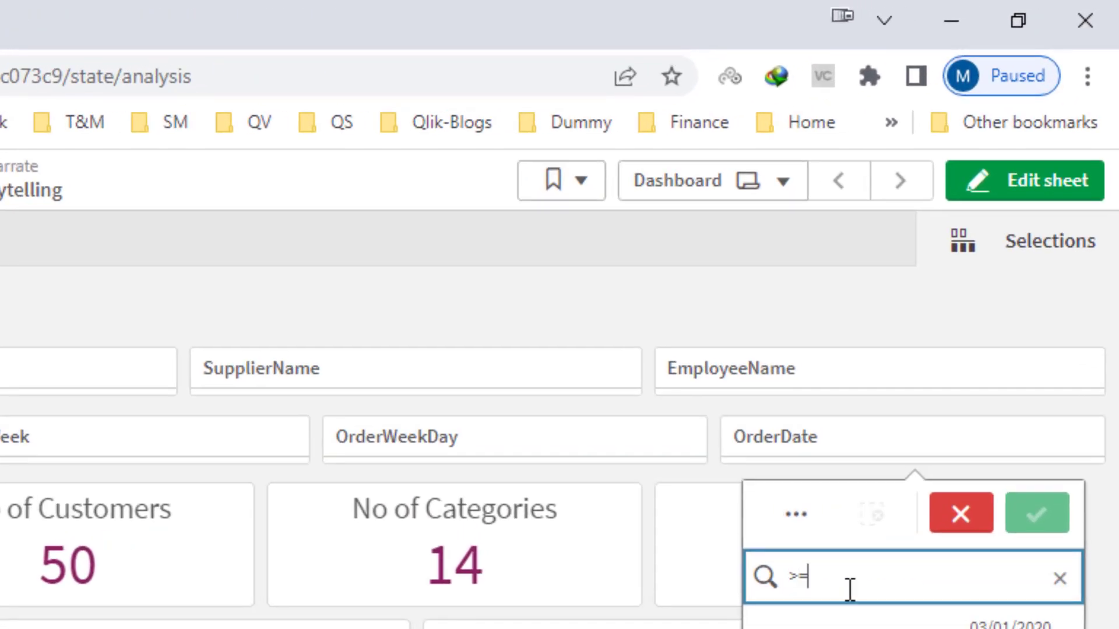
{"action": "type", "text": "01/01/2"}
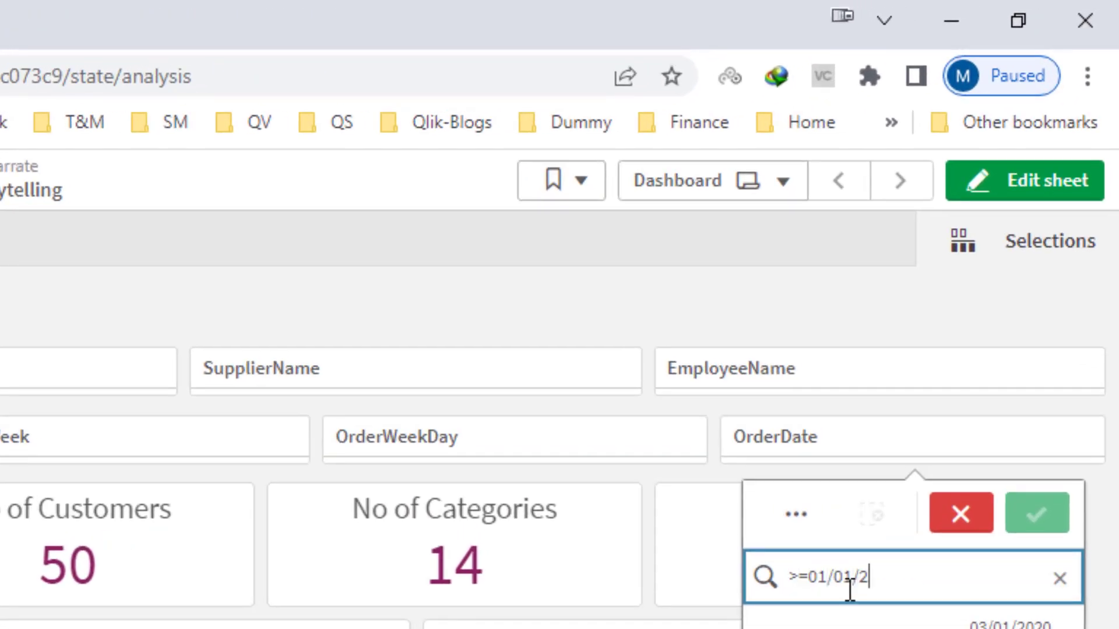
{"action": "type", "text": "021<="}
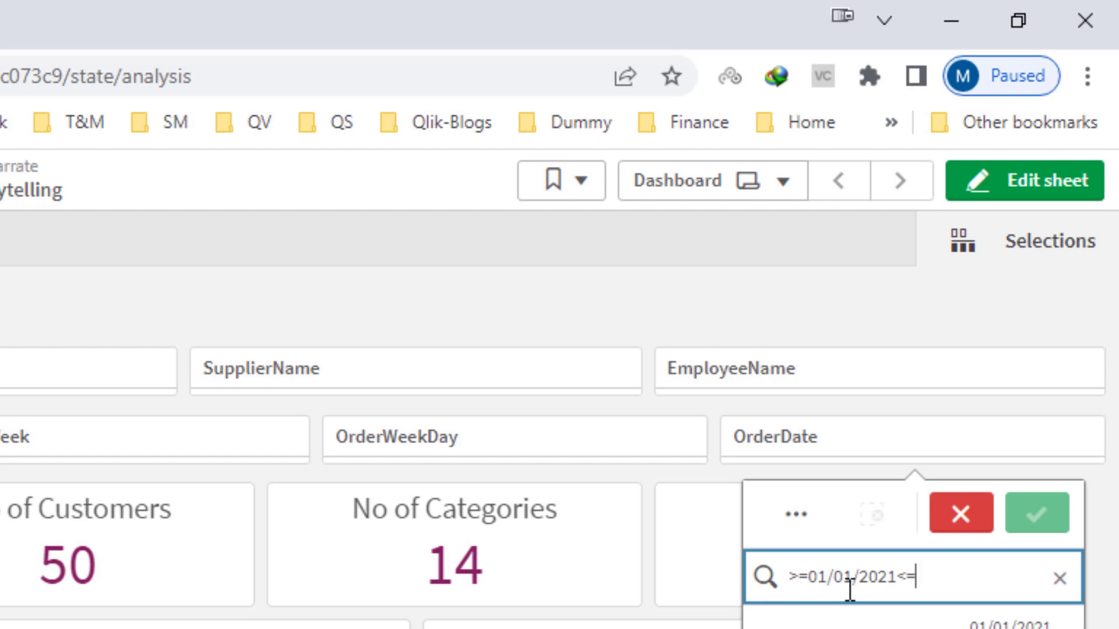
{"action": "type", "text": "16/03/"}
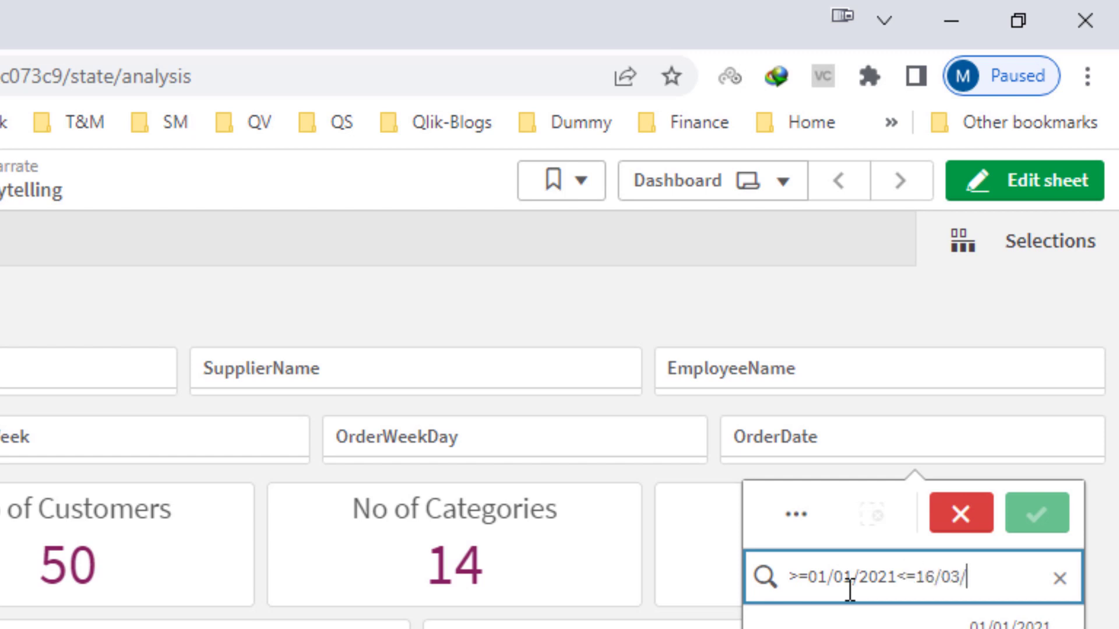
{"action": "type", "text": "2021"}
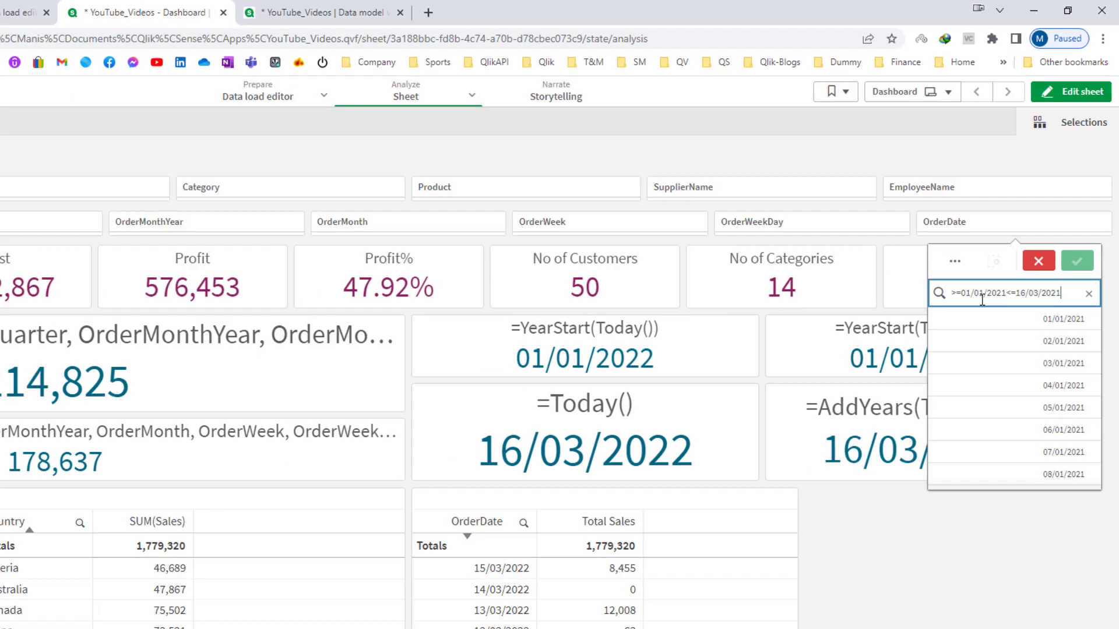
{"action": "key", "text": "Return"}
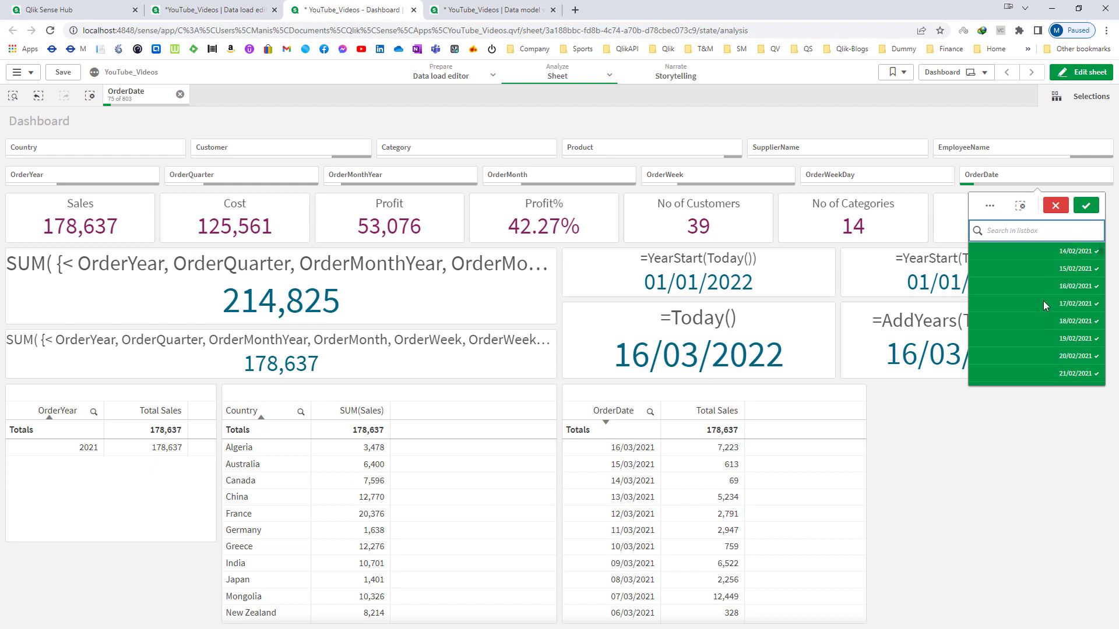
Step: Review the selected OrderDate values through the end of the range, confirm the selection and clear all selections
{"action": "scroll", "coordinate": [1043, 299], "scroll_direction": "down", "scroll_amount": 10}
{"action": "scroll", "coordinate": [1043, 300], "scroll_direction": "up", "scroll_amount": 2}
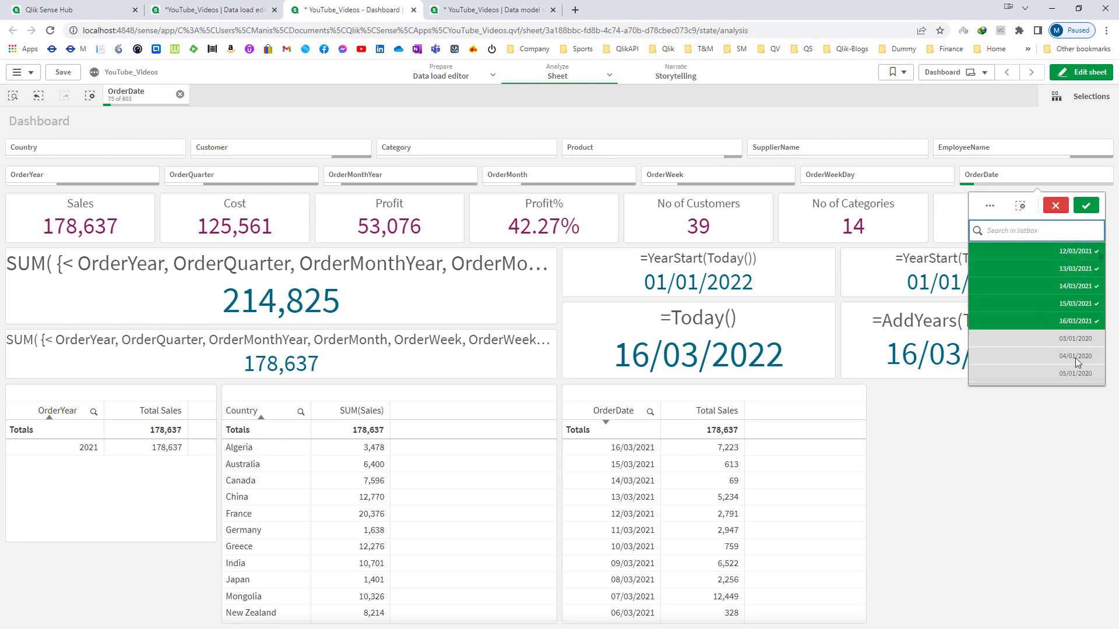
{"action": "left_click", "coordinate": [1086, 205]}
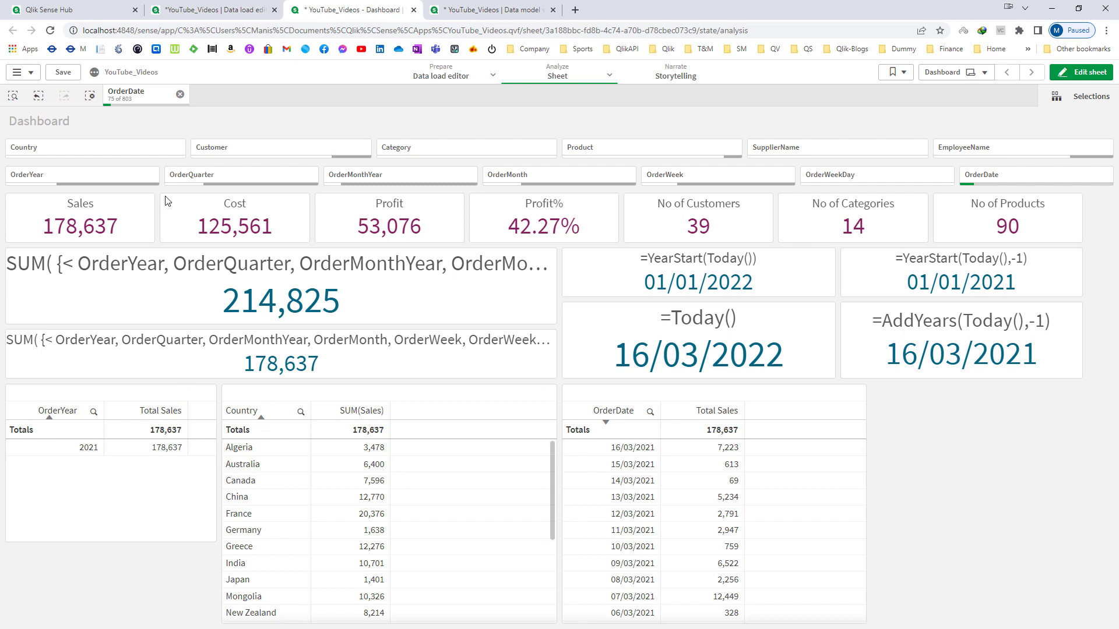
{"action": "left_click", "coordinate": [92, 100]}
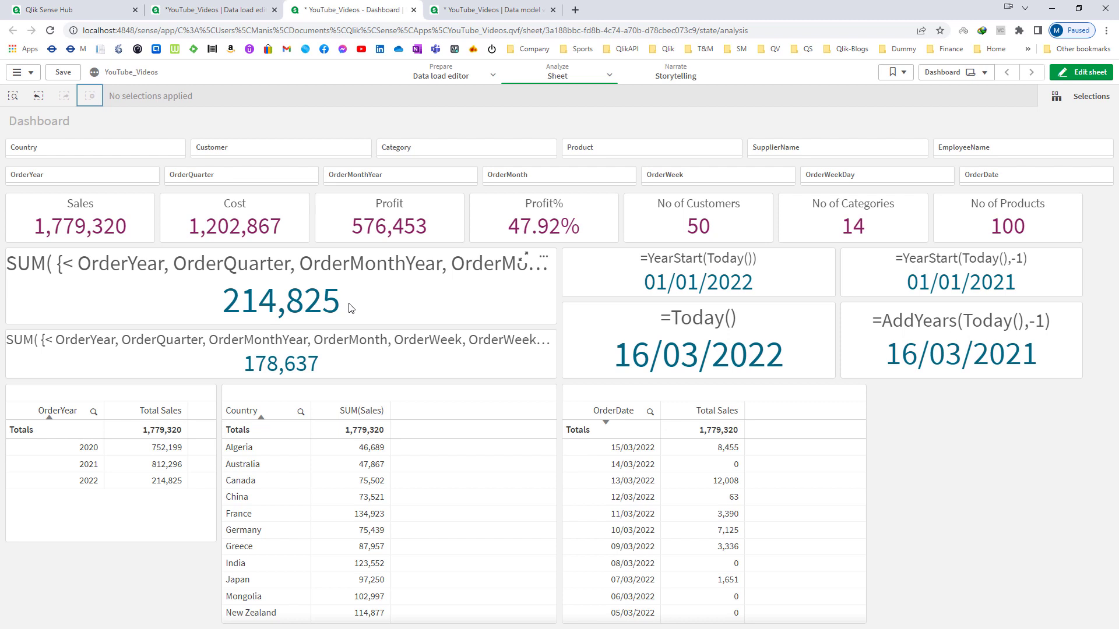
Step: Reopen the sheet for editing and copy the entire expression of the current year-to-date sales KPI
{"action": "left_click", "coordinate": [1079, 78]}
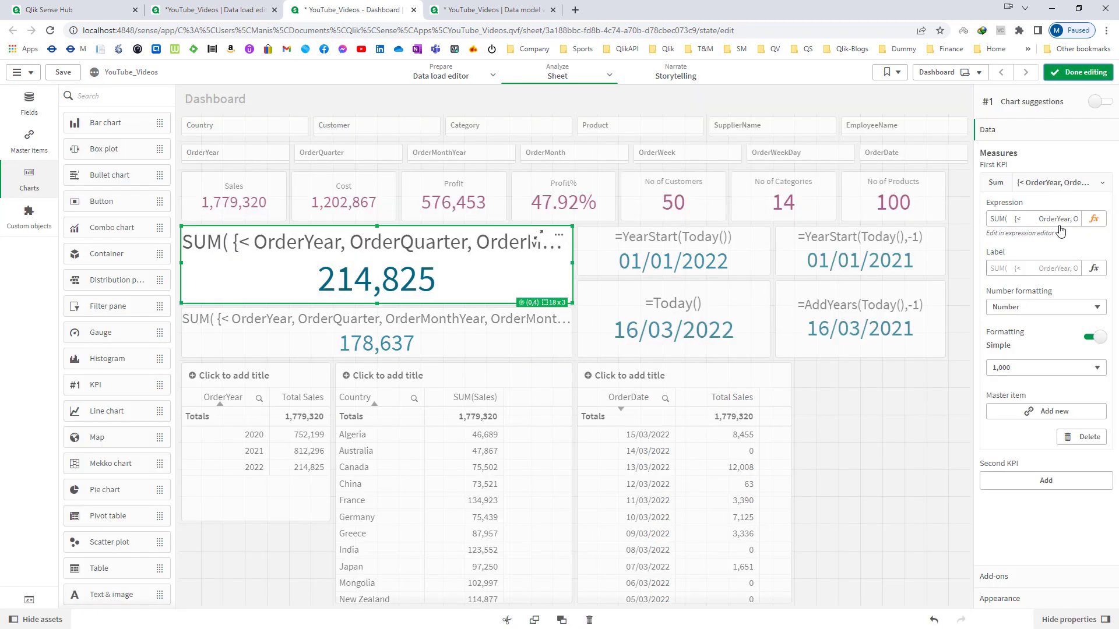
{"action": "left_click", "coordinate": [1092, 221]}
{"action": "key", "text": "ctrl+a"}
{"action": "key", "text": "ctrl+c"}
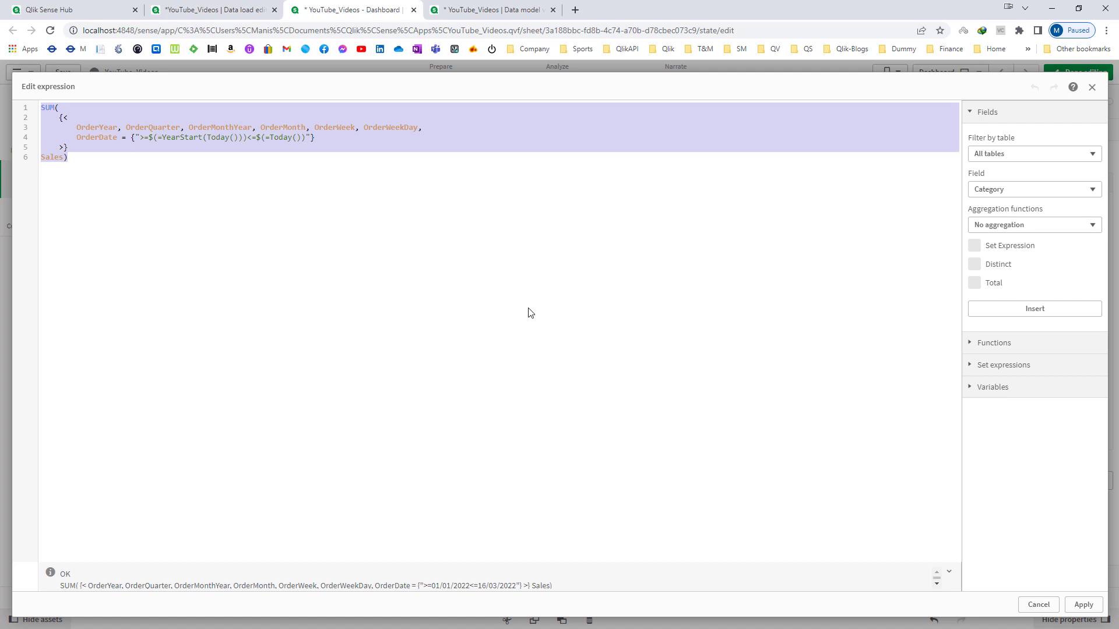
{"action": "left_click", "coordinate": [1084, 604]}
Step: Remove the SUM(Sales) column from the Country table
{"action": "left_click", "coordinate": [730, 487]}
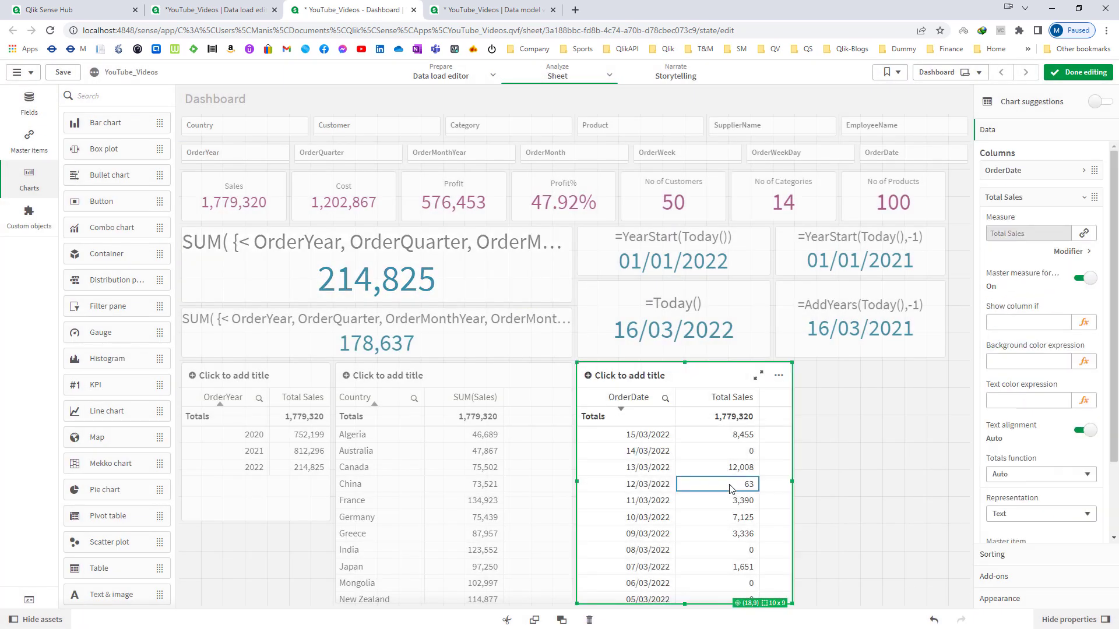
{"action": "left_click", "coordinate": [494, 473]}
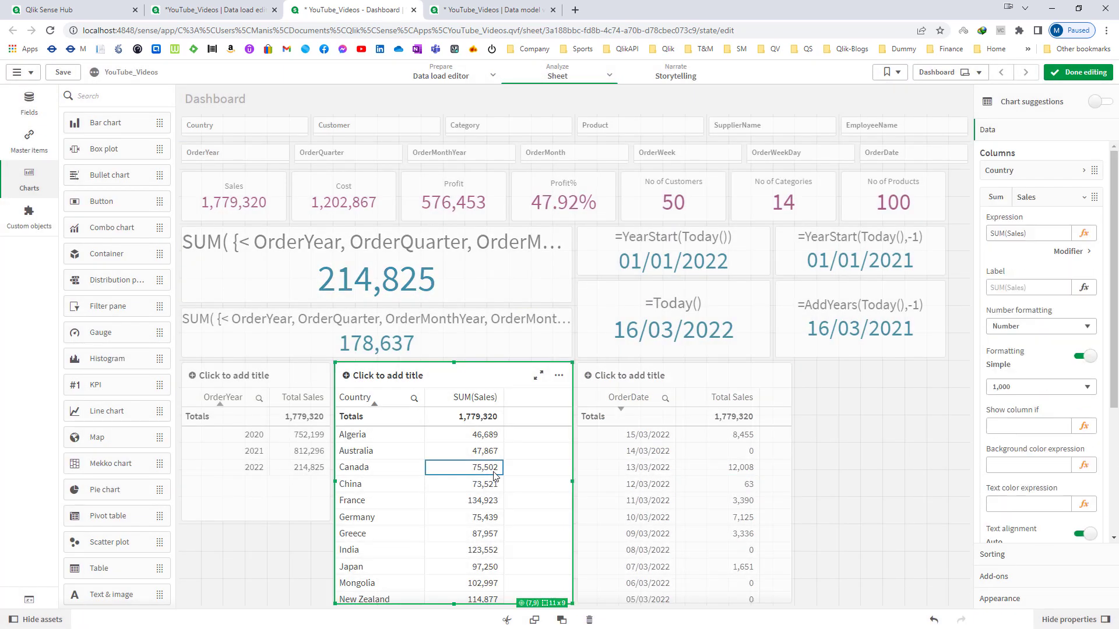
{"action": "left_click", "coordinate": [1032, 200]}
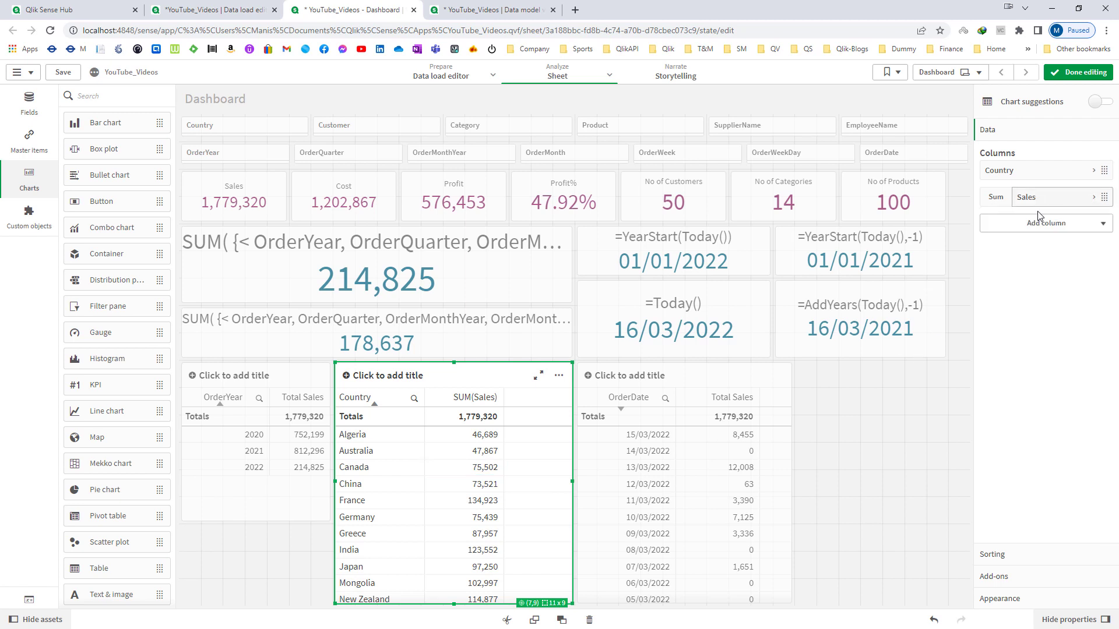
{"action": "left_click_drag", "start_coordinate": [1033, 205], "coordinate": [955, 201]}
Step: Add the copied year-to-date sales expression to the Country table as a measure column labelled YTD
{"action": "left_click", "coordinate": [1046, 196]}
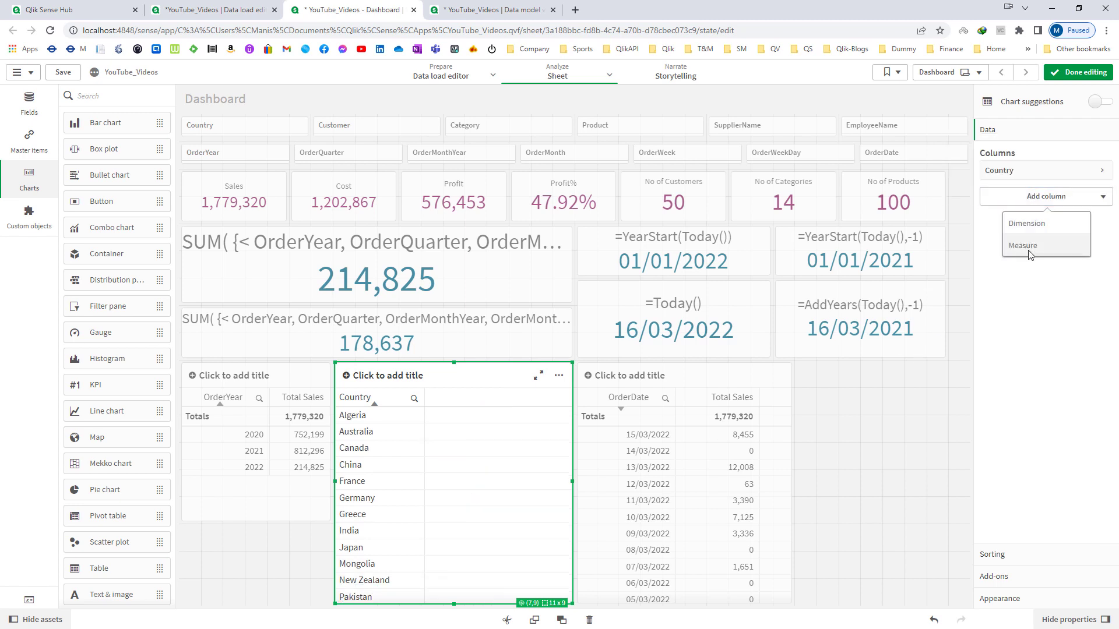
{"action": "left_click", "coordinate": [1027, 243]}
{"action": "left_click", "coordinate": [1096, 227]}
{"action": "key", "text": "ctrl+v"}
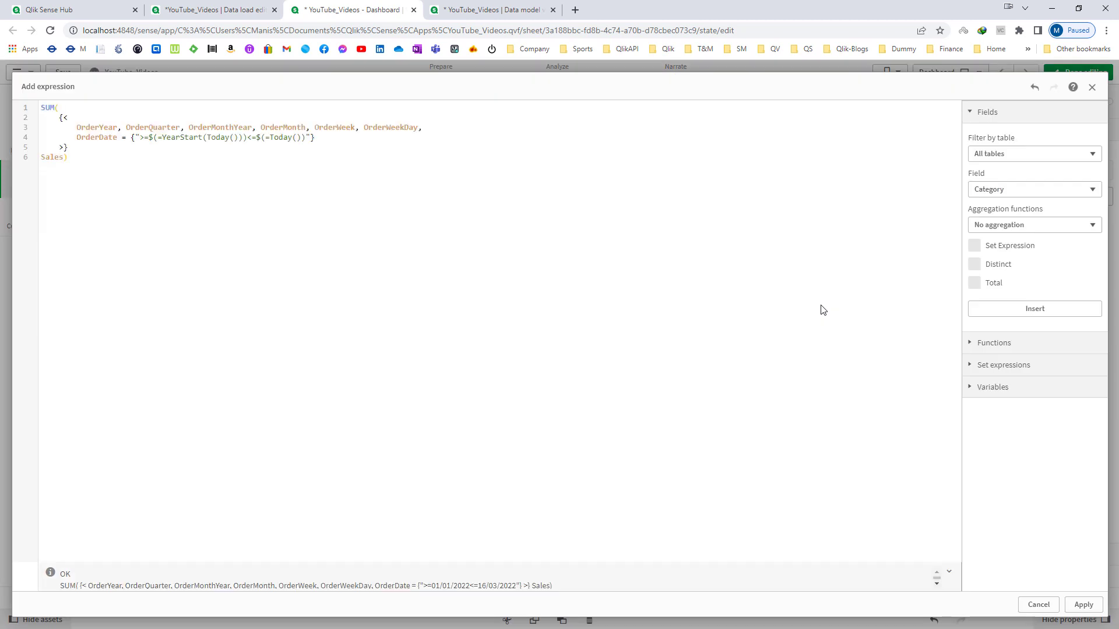
{"action": "left_click", "coordinate": [1084, 604]}
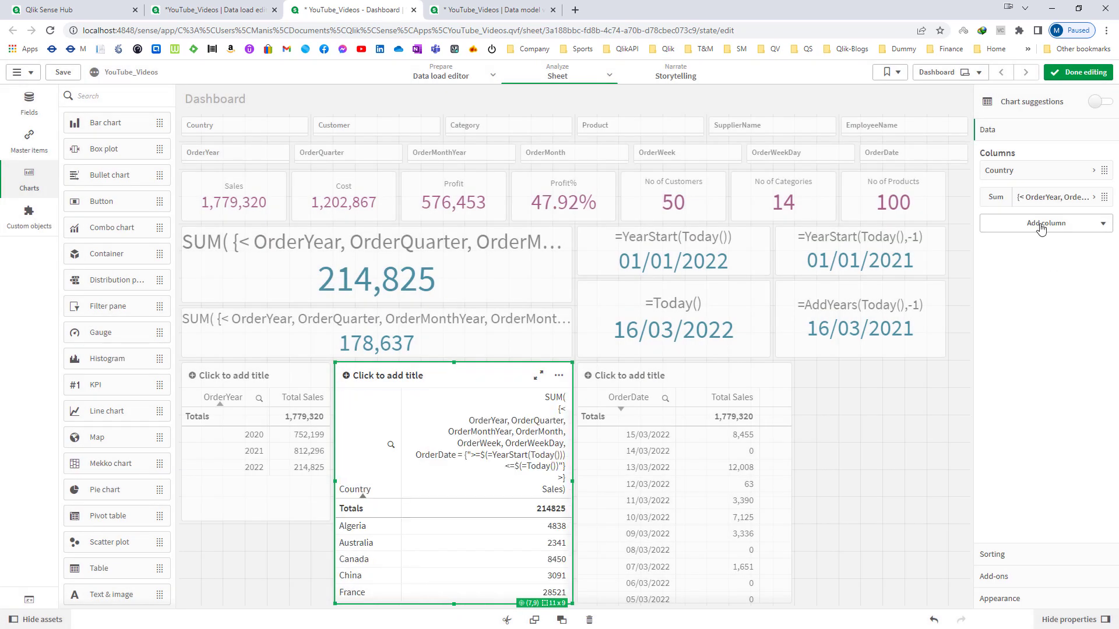
{"action": "left_click", "coordinate": [1038, 197]}
{"action": "left_click", "coordinate": [1011, 294]}
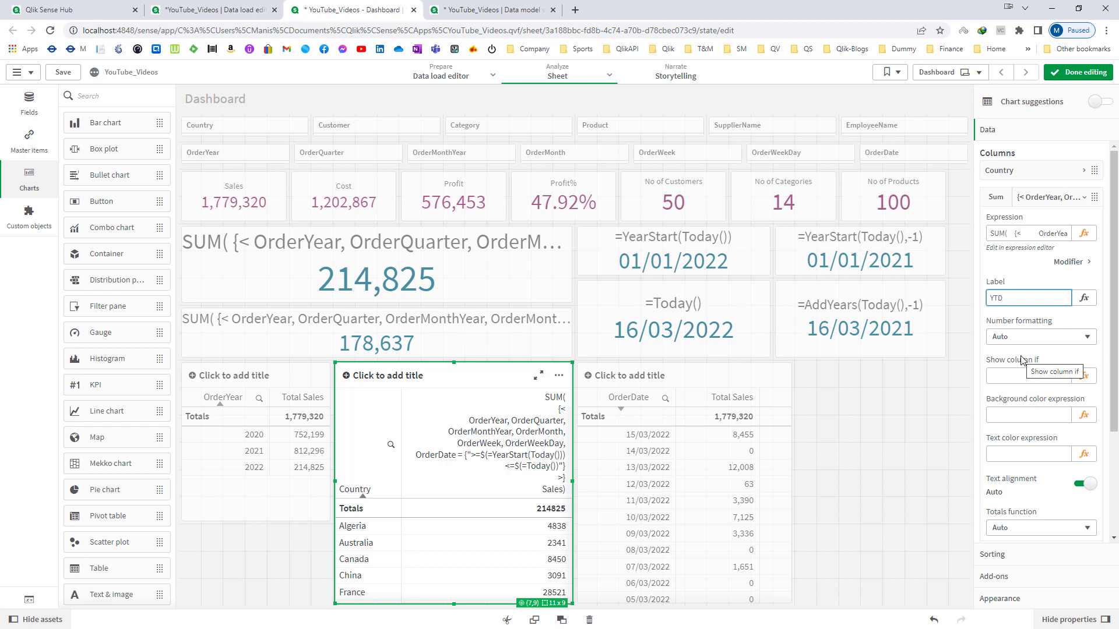
{"action": "key", "text": "Tab"}
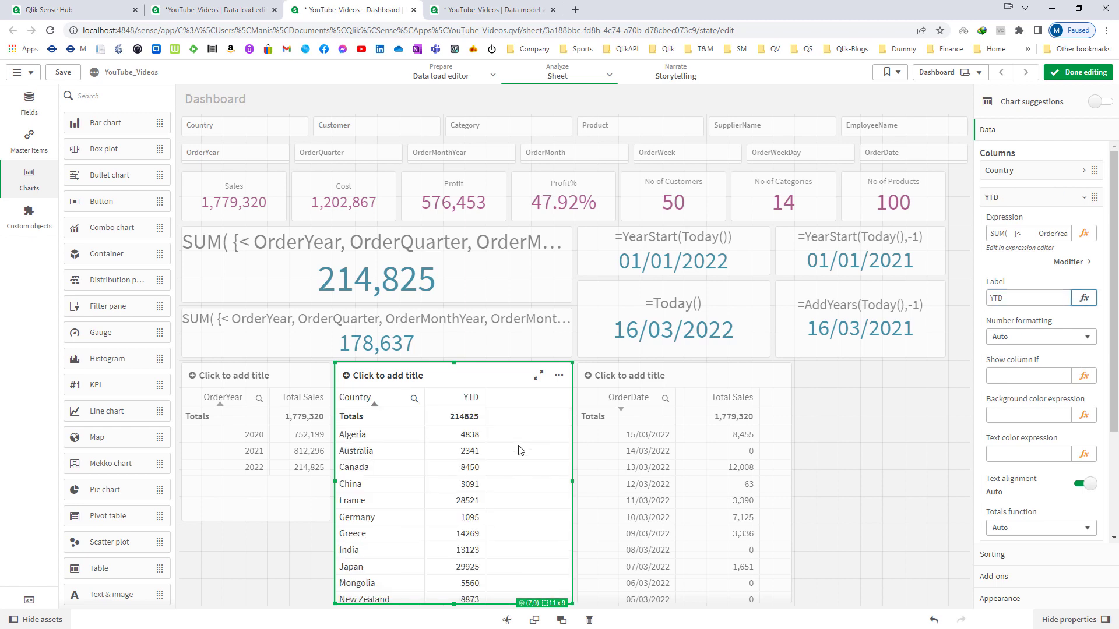
Step: Copy the entire expression of the previous-year-to-date sales KPI
{"action": "left_click", "coordinate": [414, 343]}
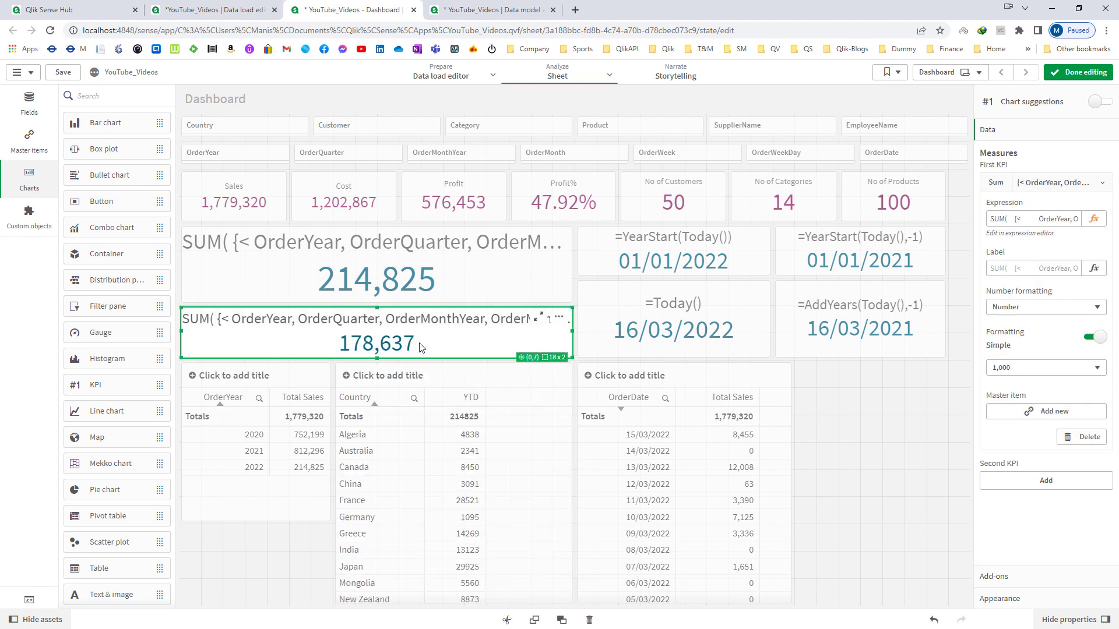
{"action": "left_click", "coordinate": [1093, 220]}
{"action": "key", "text": "ctrl+c"}
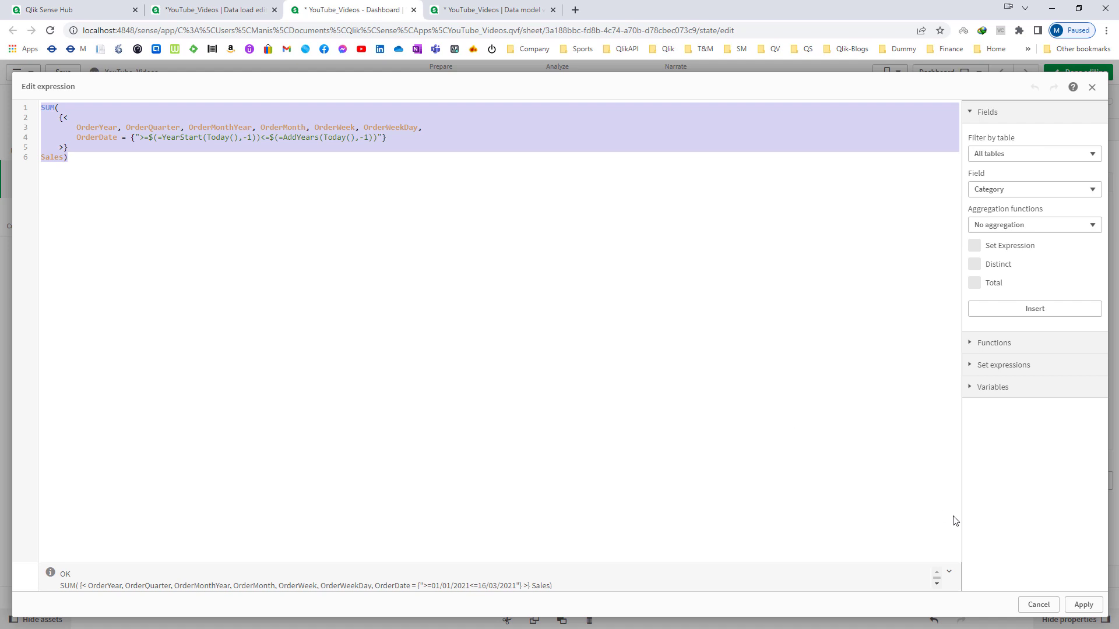
{"action": "left_click", "coordinate": [1082, 605]}
Step: Add the copied previous-year-to-date expression to the Country table as a second measure column labelled PYTD
{"action": "left_click", "coordinate": [449, 462]}
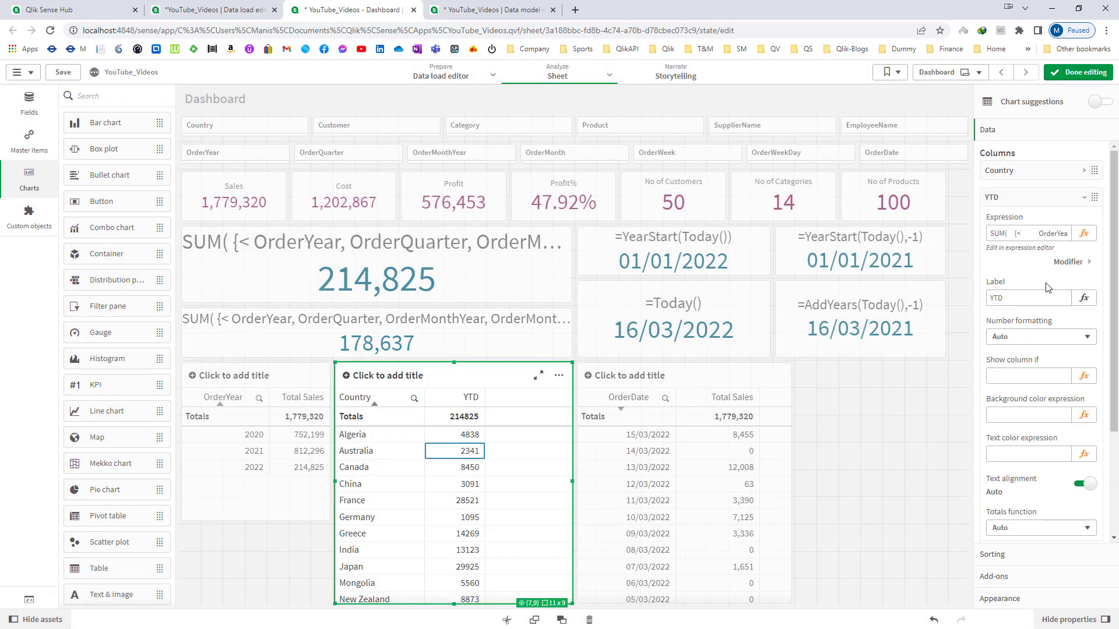
{"action": "left_click", "coordinate": [1038, 201]}
{"action": "left_click", "coordinate": [1028, 224]}
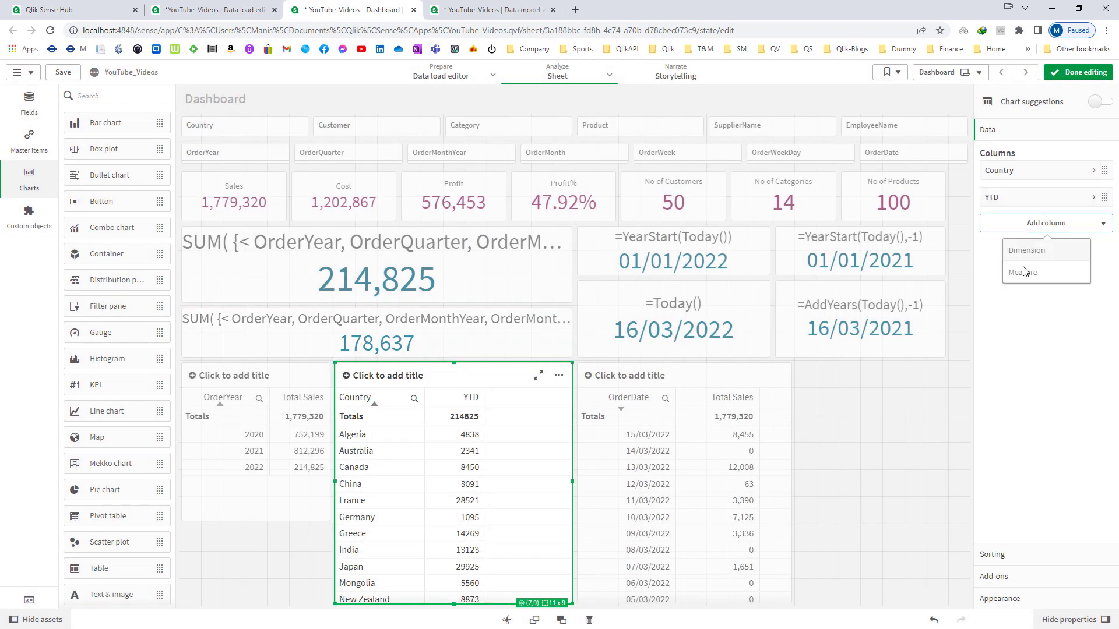
{"action": "left_click", "coordinate": [1024, 274]}
{"action": "key", "text": "ctrl+v"}
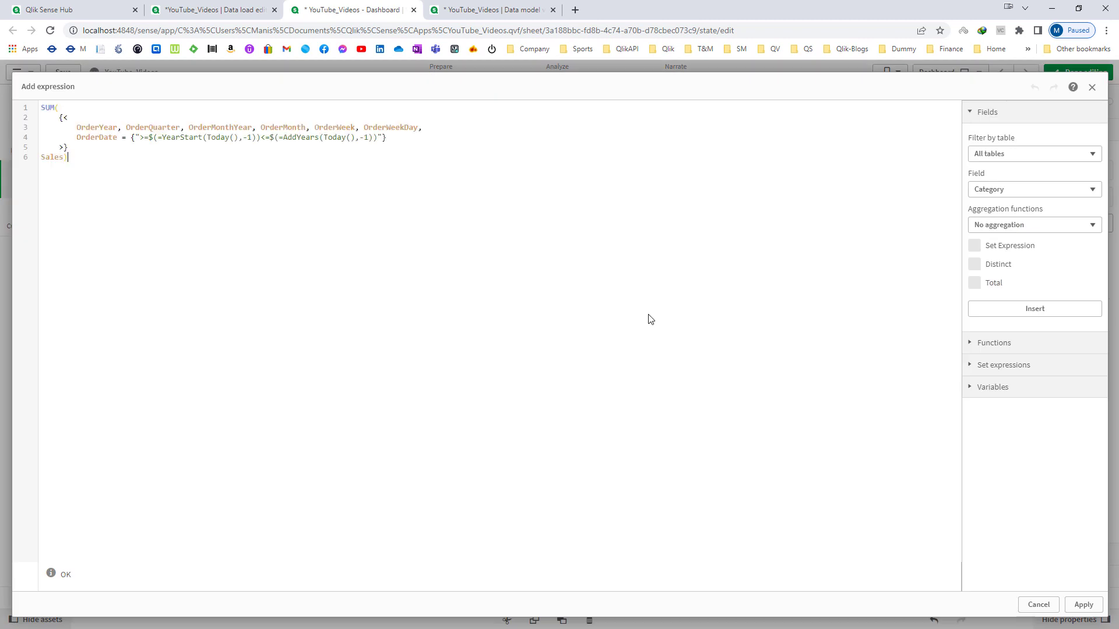
{"action": "left_click", "coordinate": [1083, 604]}
{"action": "left_click", "coordinate": [1028, 329]}
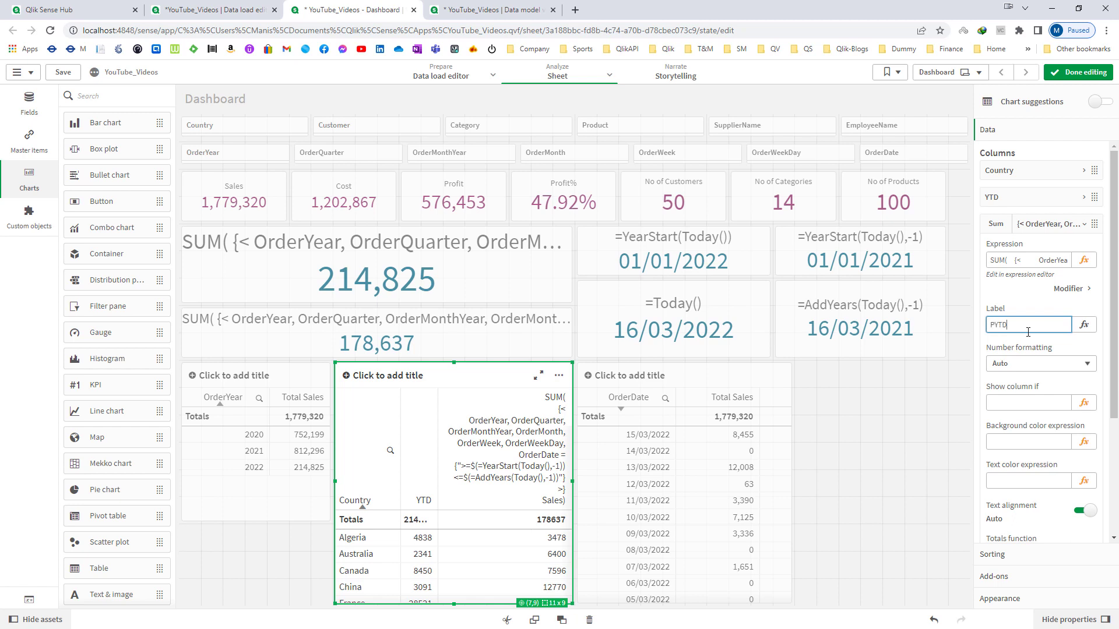
{"action": "key", "text": "Tab"}
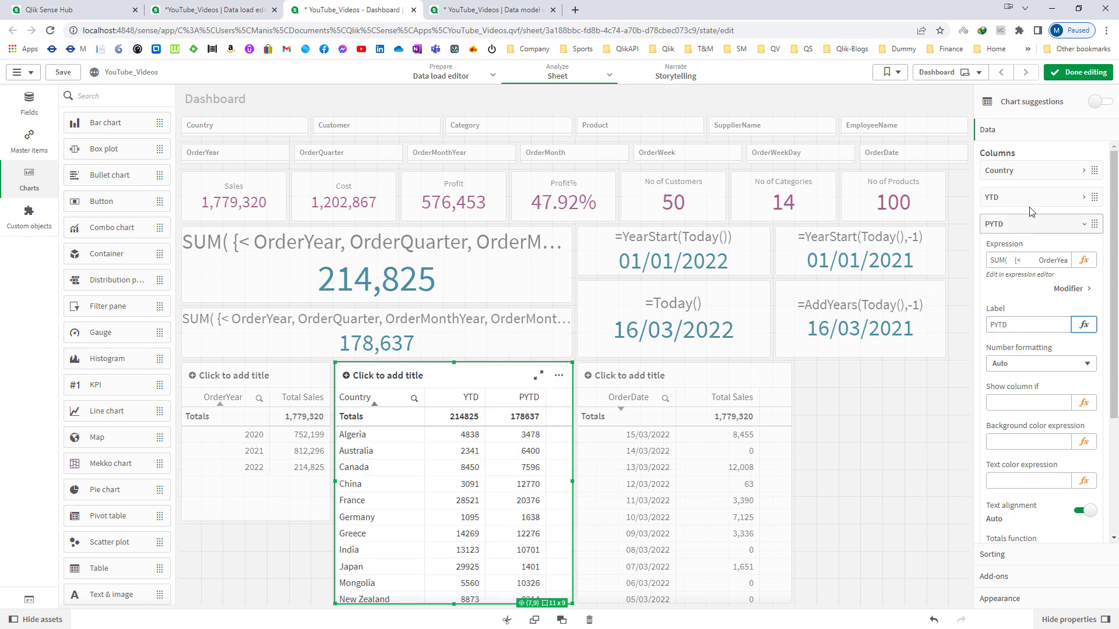
Step: Set the YTD column's number formatting to Number with the 1,000 format
{"action": "left_click", "coordinate": [1002, 197]}
{"action": "left_click", "coordinate": [1021, 337]}
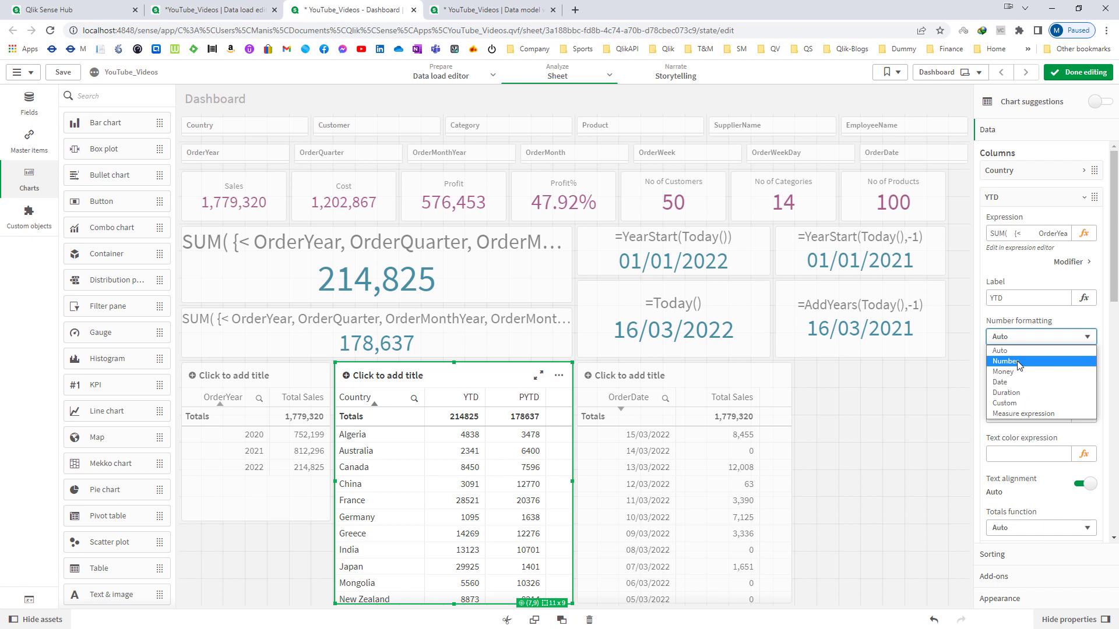
{"action": "left_click", "coordinate": [1008, 361]}
{"action": "left_click", "coordinate": [1020, 398]}
{"action": "left_click", "coordinate": [1001, 412]}
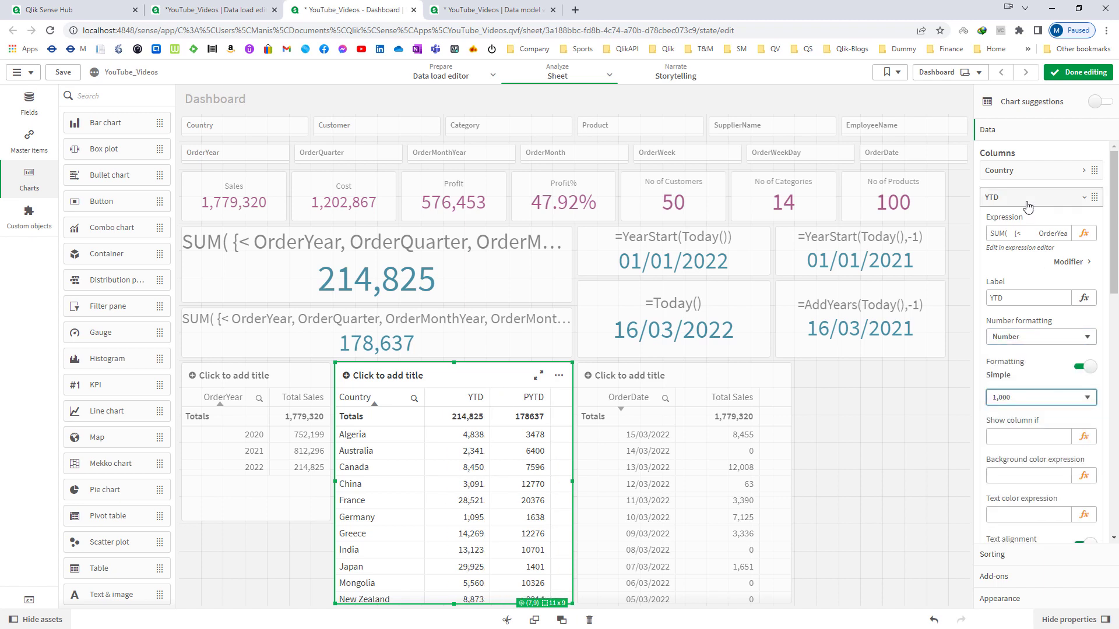
Step: Set the PYTD column's number formatting to Number with the 1,000 format
{"action": "left_click", "coordinate": [1026, 198]}
{"action": "left_click", "coordinate": [1021, 364]}
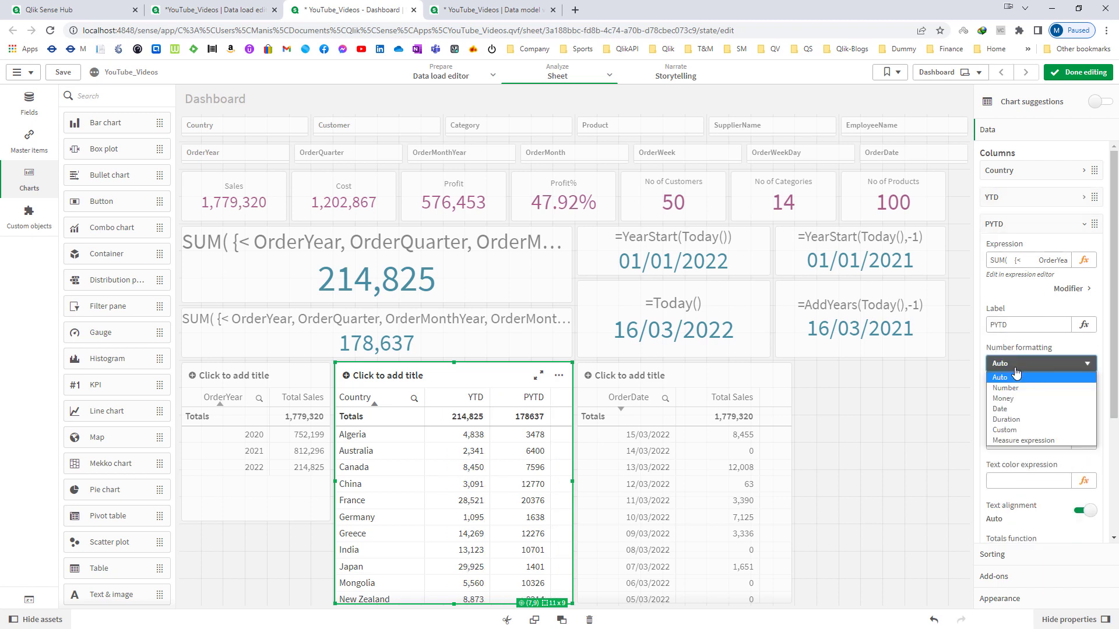
{"action": "left_click", "coordinate": [1014, 395]}
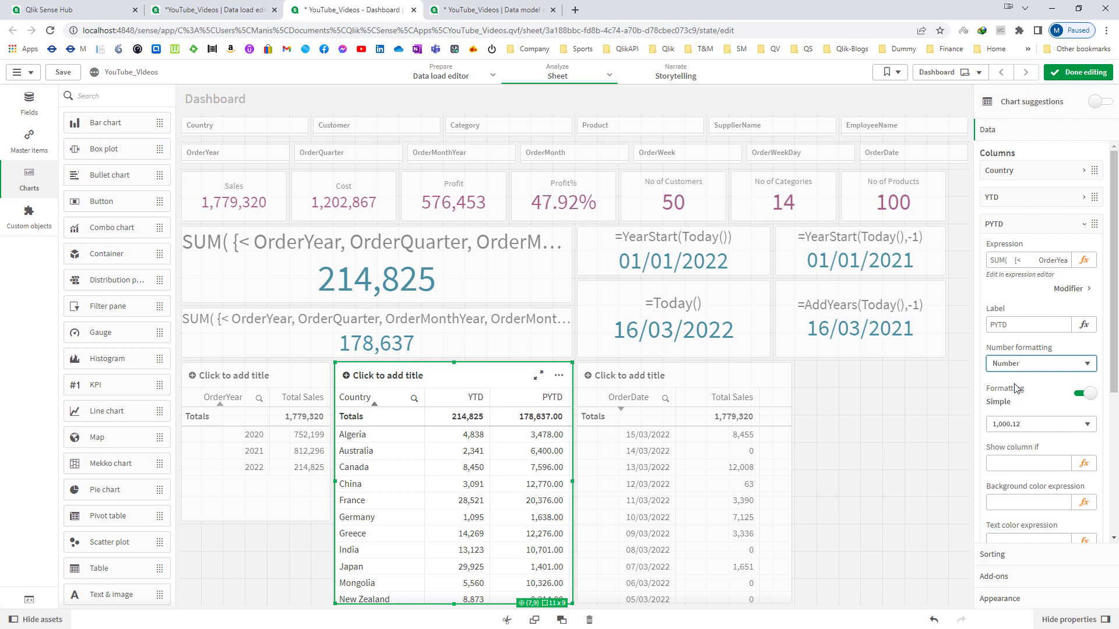
{"action": "left_click", "coordinate": [1019, 425]}
{"action": "left_click", "coordinate": [1017, 438]}
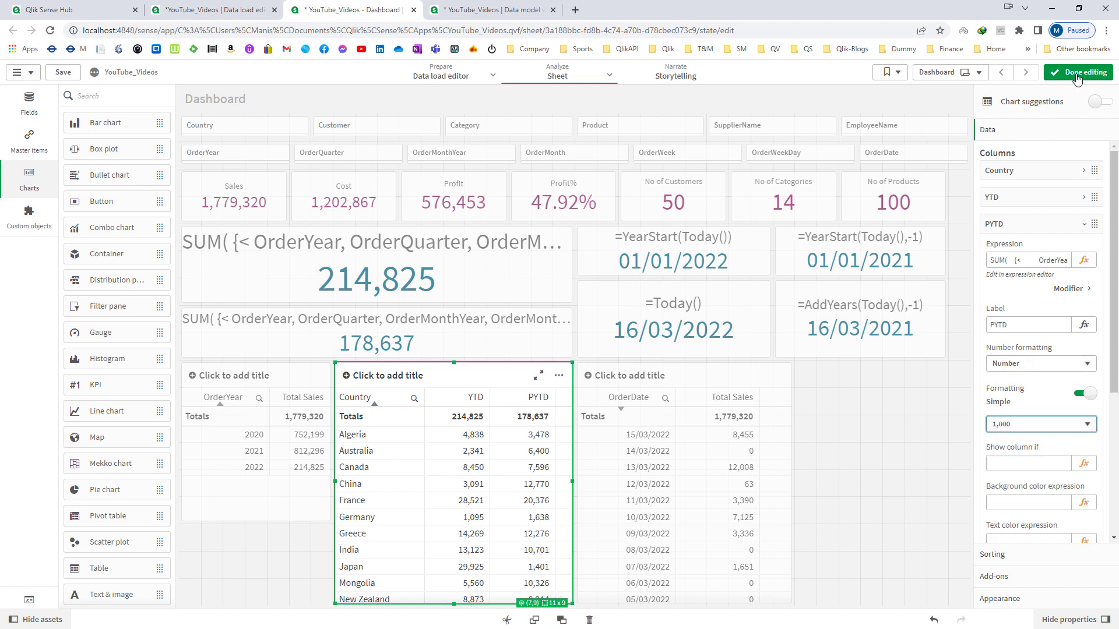
Step: Finish editing the sheet and look through the YTD and PYTD sales of each country
{"action": "left_click", "coordinate": [1076, 76]}
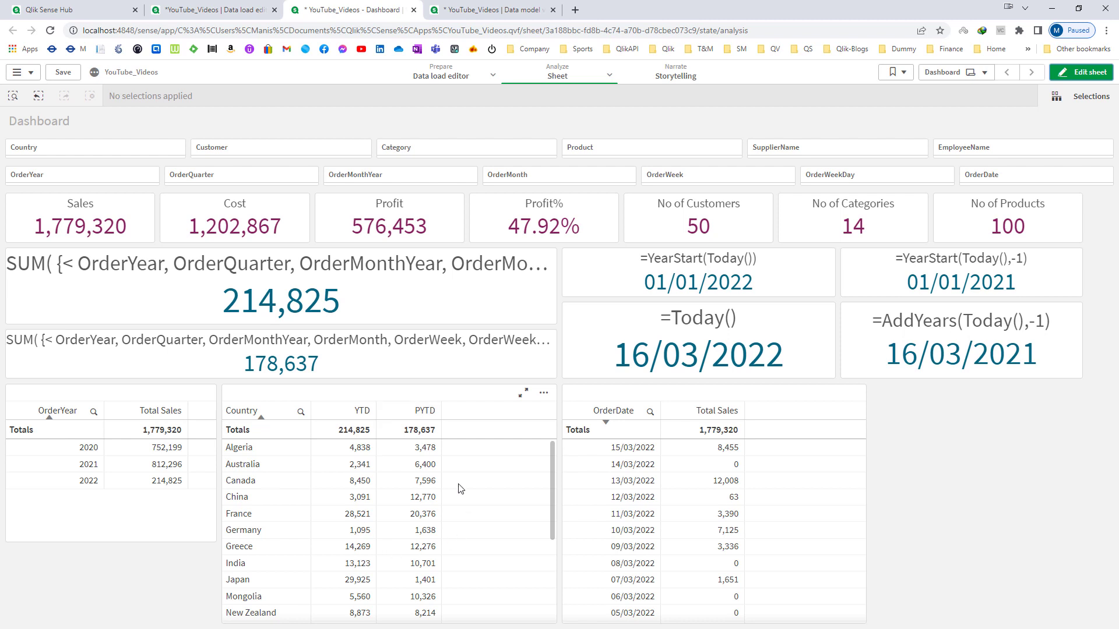
{"action": "scroll", "coordinate": [464, 487], "scroll_direction": "down", "scroll_amount": 5}
{"action": "scroll", "coordinate": [465, 488], "scroll_direction": "up", "scroll_amount": 5}
Step: Reopen the sheet for editing and copy the entire expression of the Country table's YTD column
{"action": "left_click", "coordinate": [1081, 71]}
{"action": "left_click", "coordinate": [503, 475]}
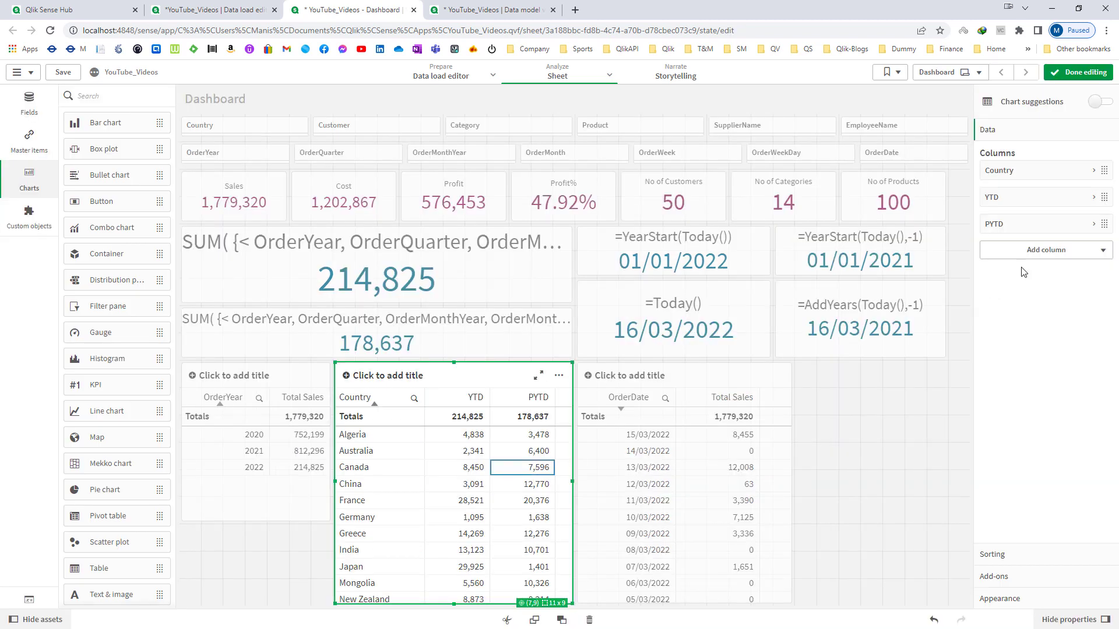
{"action": "left_click", "coordinate": [1014, 197]}
{"action": "left_click", "coordinate": [1082, 239]}
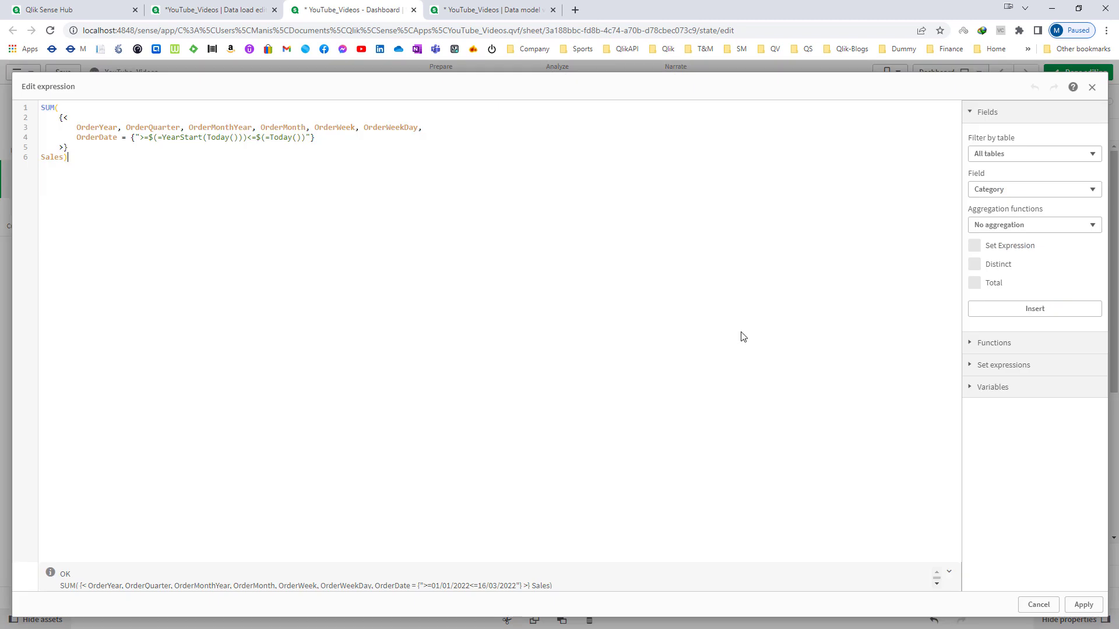
{"action": "key", "text": "ctrl+a"}
{"action": "key", "text": "ctrl+c"}
{"action": "left_click", "coordinate": [1083, 604]}
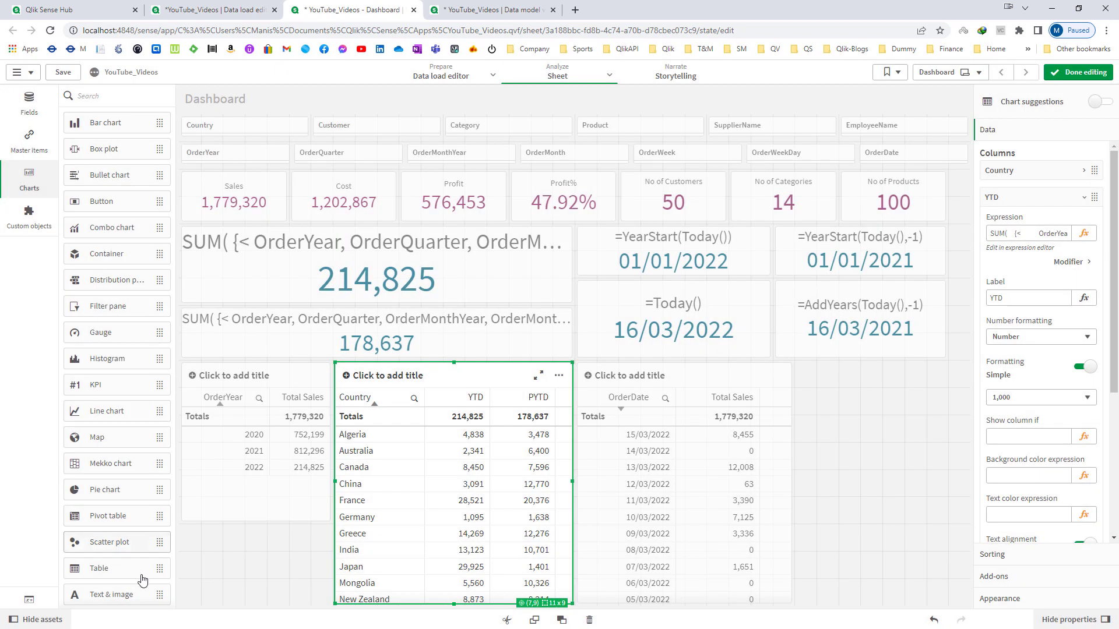
Step: Create a variable named vYTDSales with the copied year-to-date expression as its definition
{"action": "left_click", "coordinate": [29, 600]}
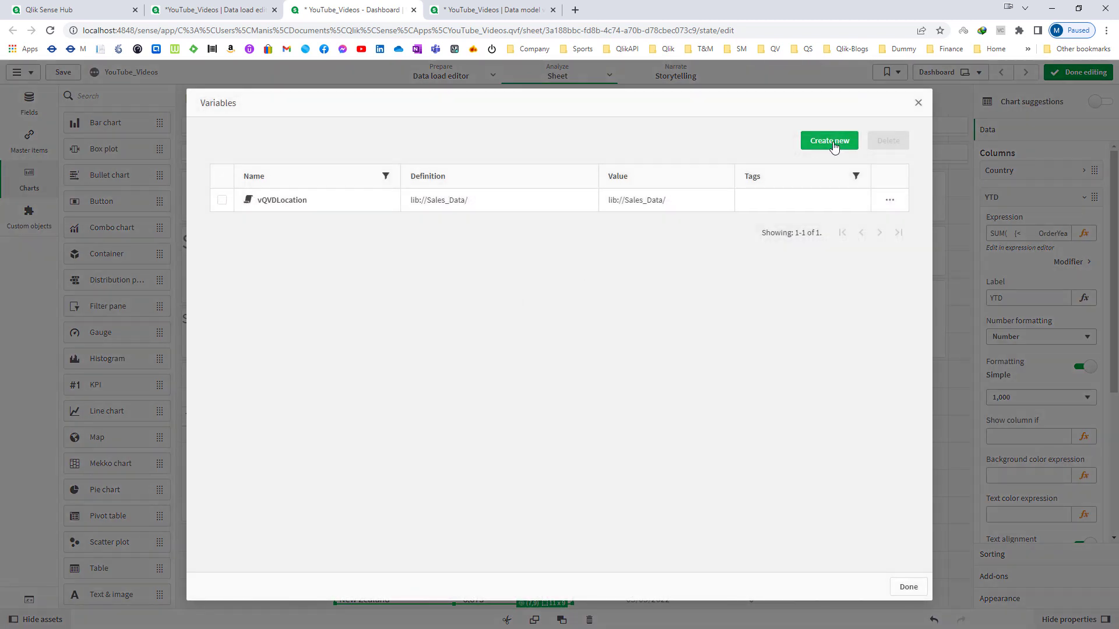
{"action": "left_click", "coordinate": [832, 142]}
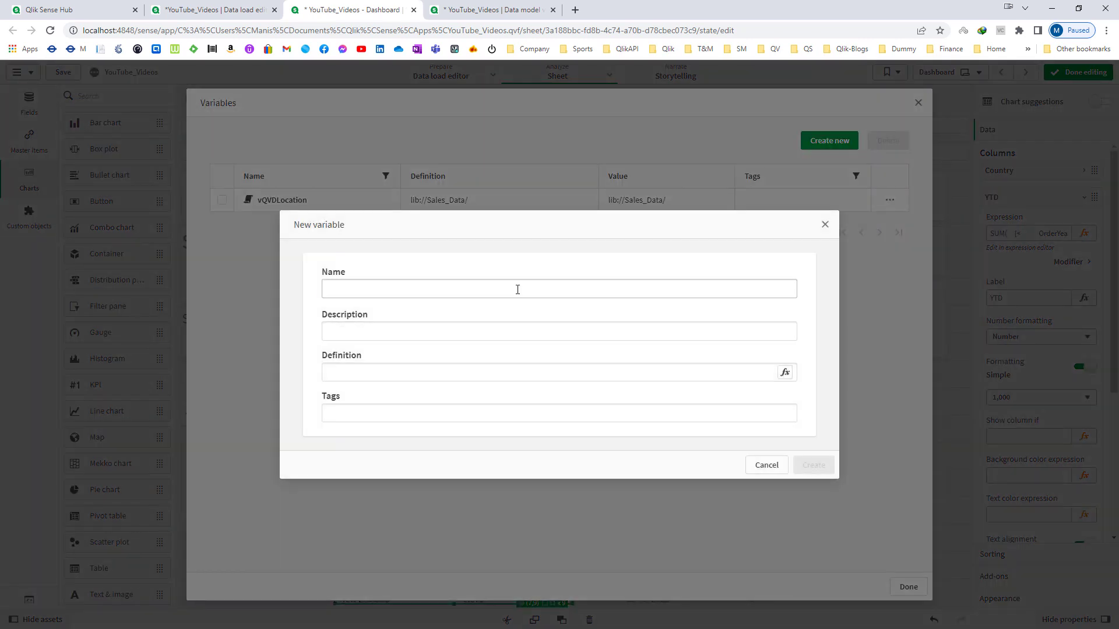
{"action": "left_click", "coordinate": [518, 290]}
{"action": "type", "text": "vYTDSales"}
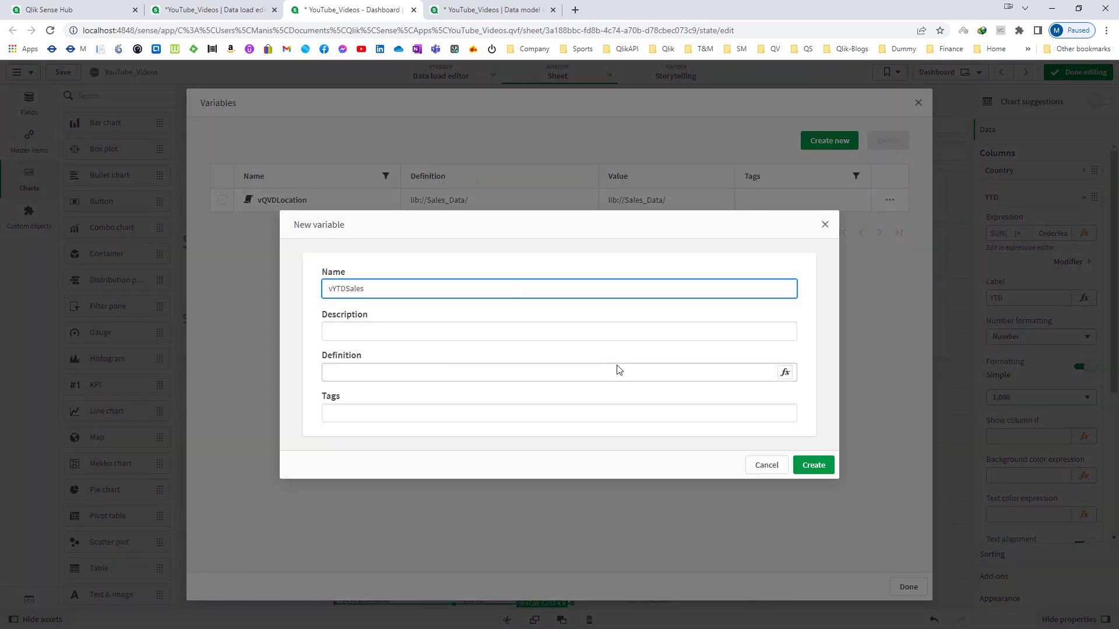
{"action": "left_click", "coordinate": [785, 372]}
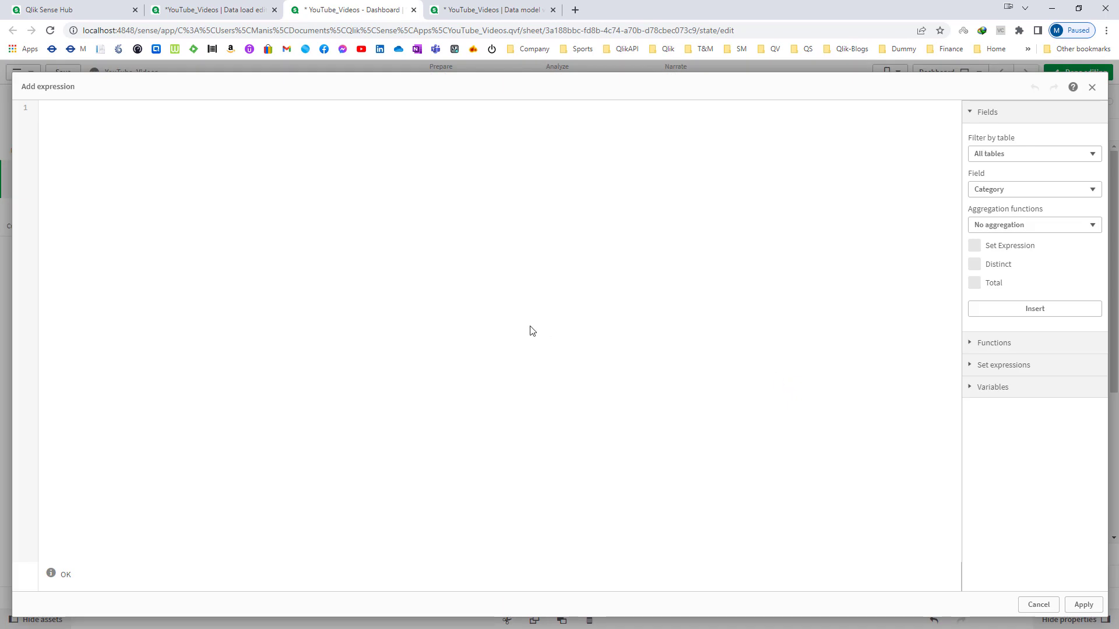
{"action": "key", "text": "ctrl+v"}
{"action": "left_click", "coordinate": [1083, 605]}
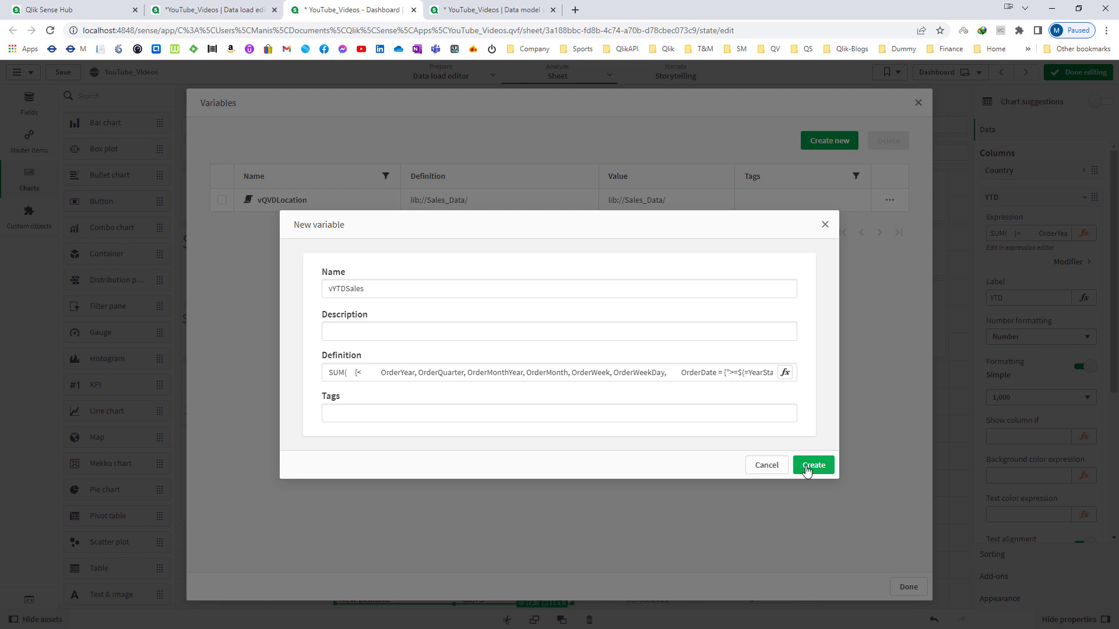
{"action": "left_click", "coordinate": [811, 465]}
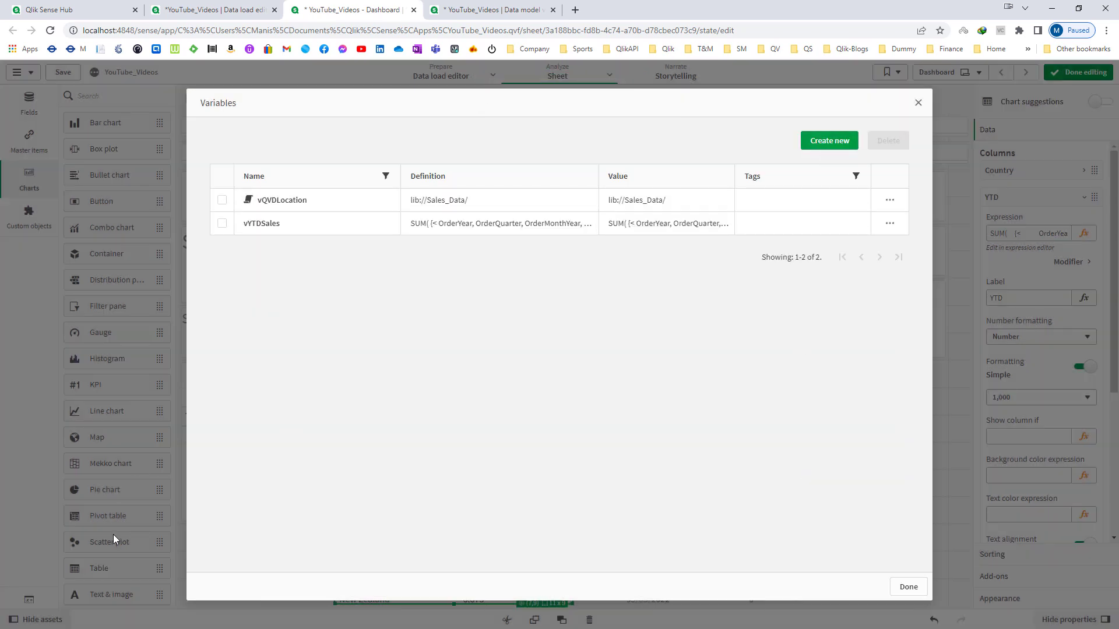
{"action": "left_click", "coordinate": [908, 587]}
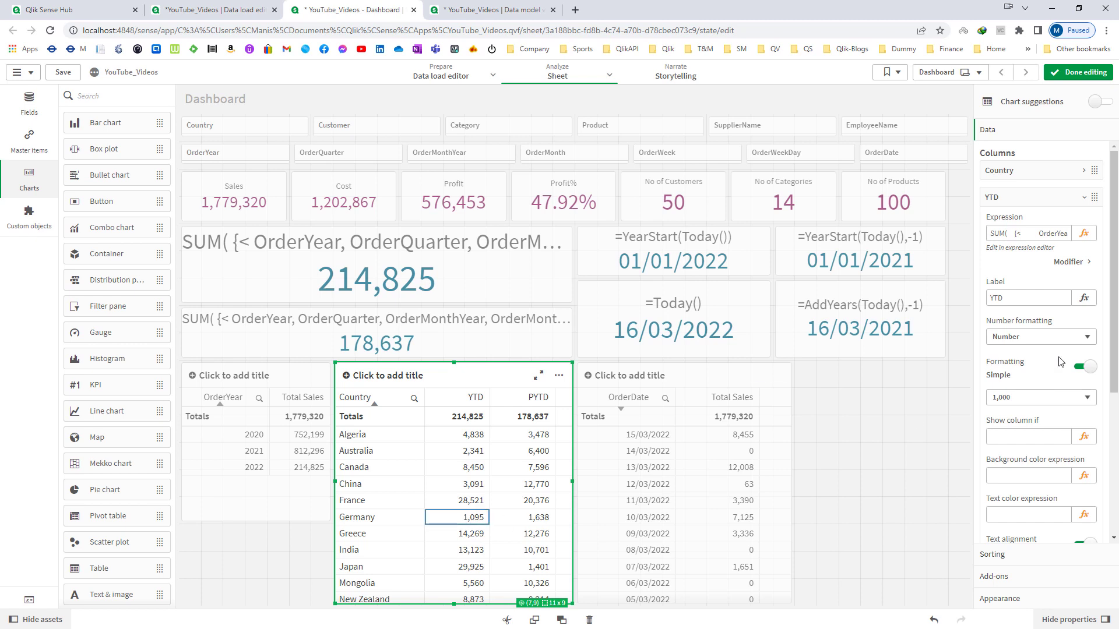
Step: Copy the entire expression of the Country table's PYTD column
{"action": "left_click", "coordinate": [1075, 198]}
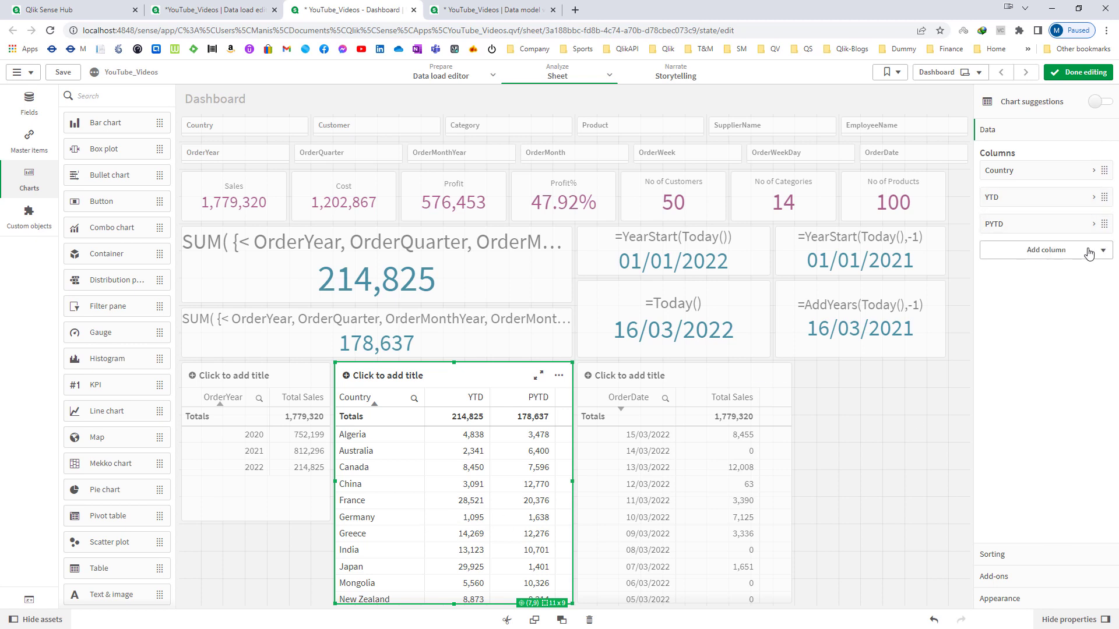
{"action": "left_click", "coordinate": [1094, 229]}
{"action": "left_click", "coordinate": [1081, 259]}
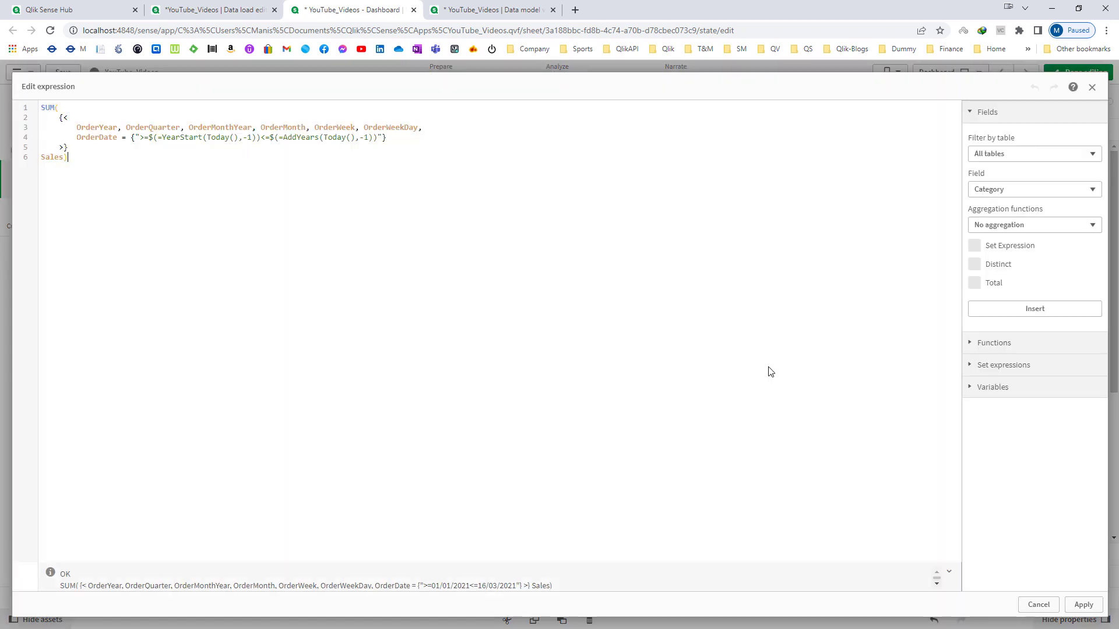
{"action": "left_click", "coordinate": [1083, 604]}
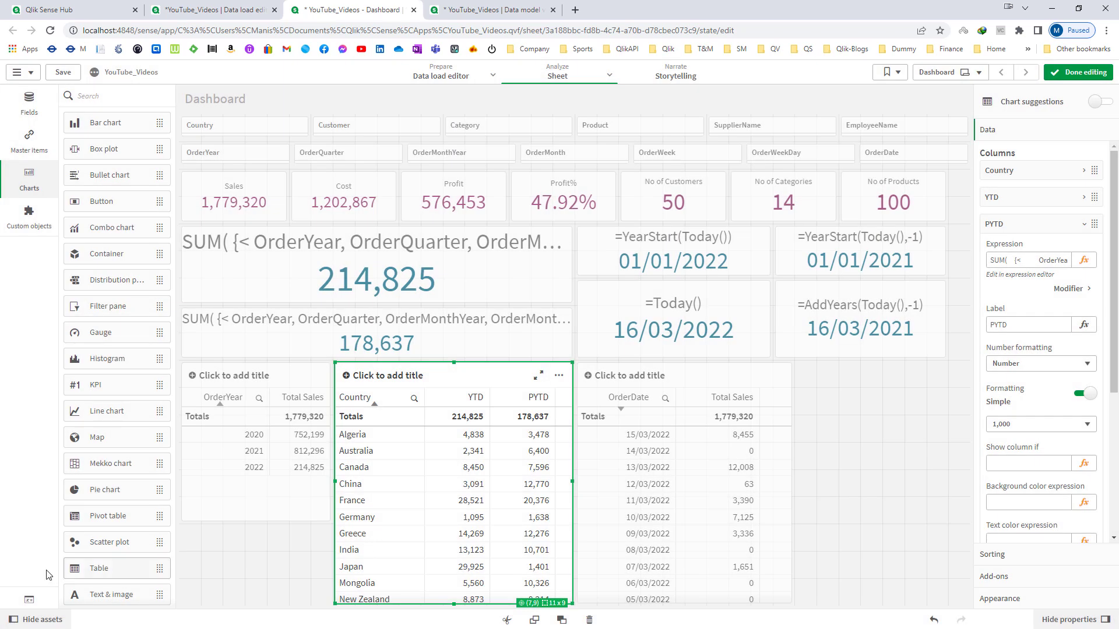
Step: Create a variable named vPYTDSales with the copied previous-year-to-date expression as its definition, and close the variables list
{"action": "left_click", "coordinate": [29, 600]}
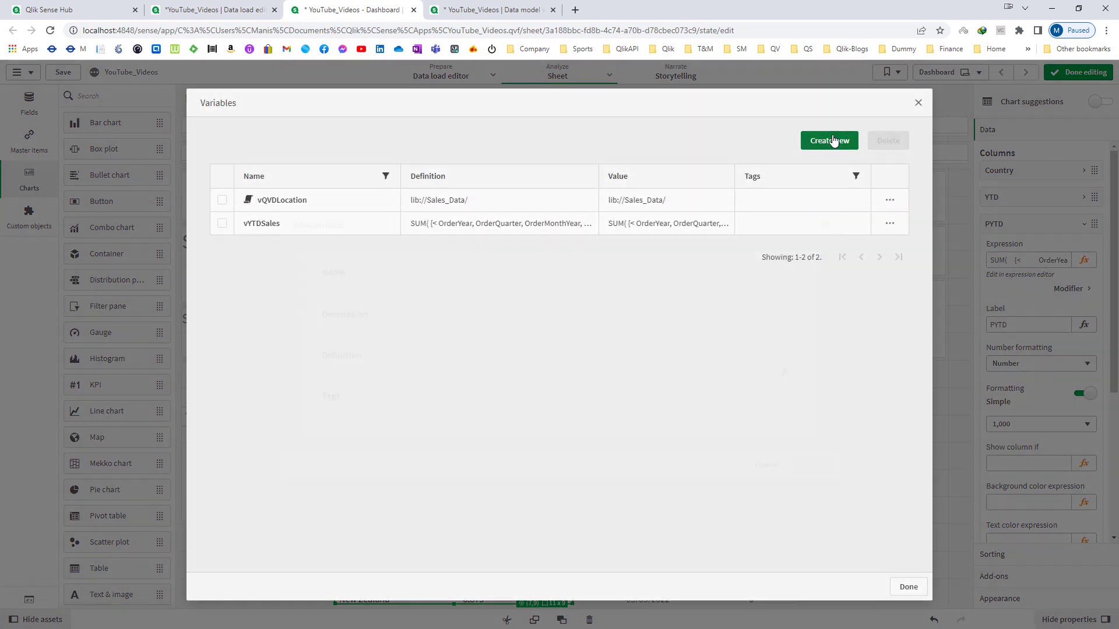
{"action": "left_click", "coordinate": [833, 141]}
{"action": "left_click", "coordinate": [777, 287]}
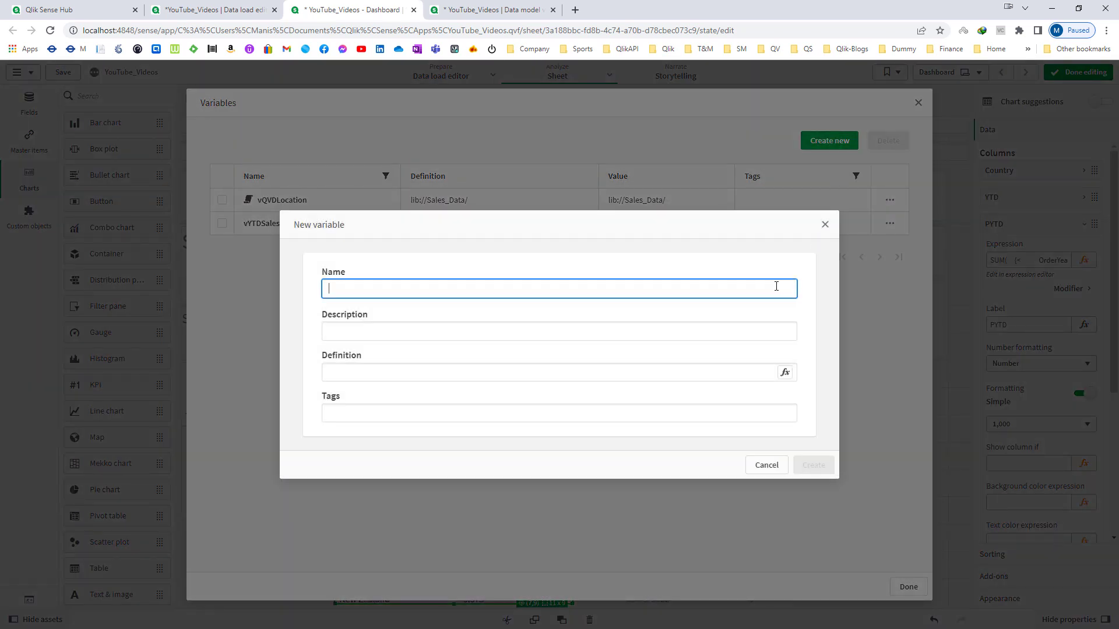
{"action": "type", "text": "vPYTDSales"}
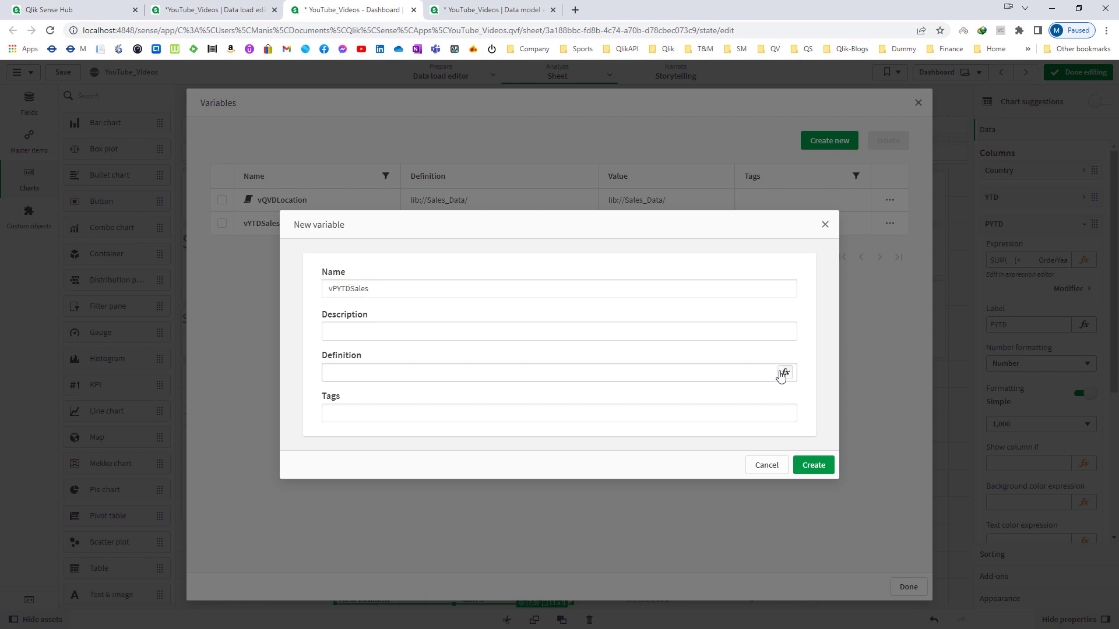
{"action": "left_click", "coordinate": [785, 372]}
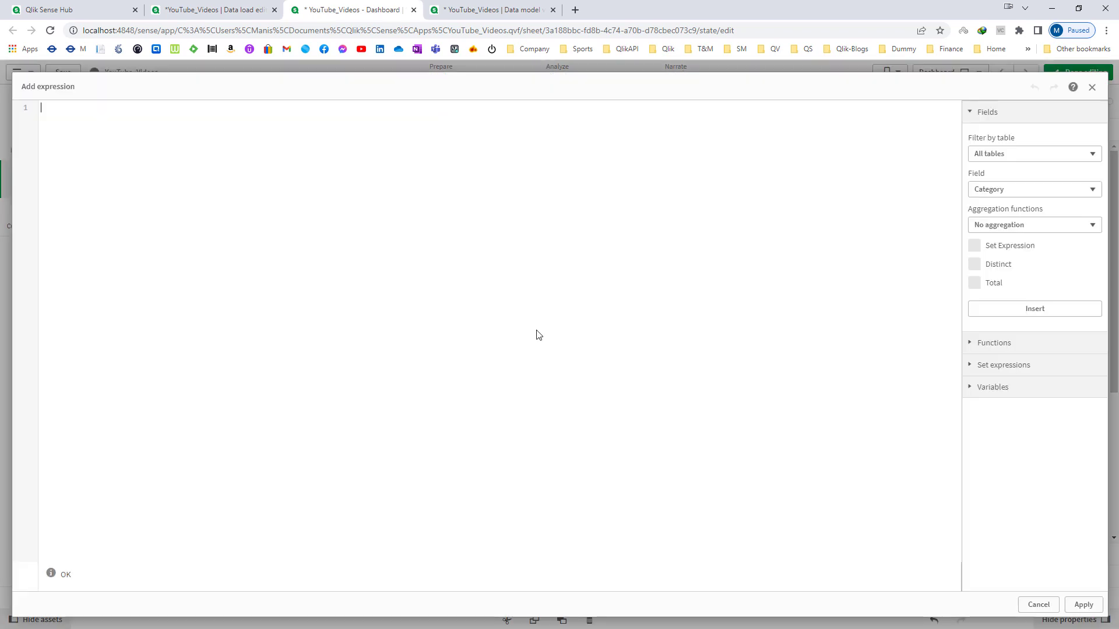
{"action": "type", "text": "SUM(     {<         OrderYear, OrderQuarter, OrderMonthYear, OrderMonth, OrderWeek, OrderWeekDay,         OrderDate = {\">=$(=YearStart(Today(),-1))<=$(=AddYears(Today(),-1))\"}     >} Sales)"}
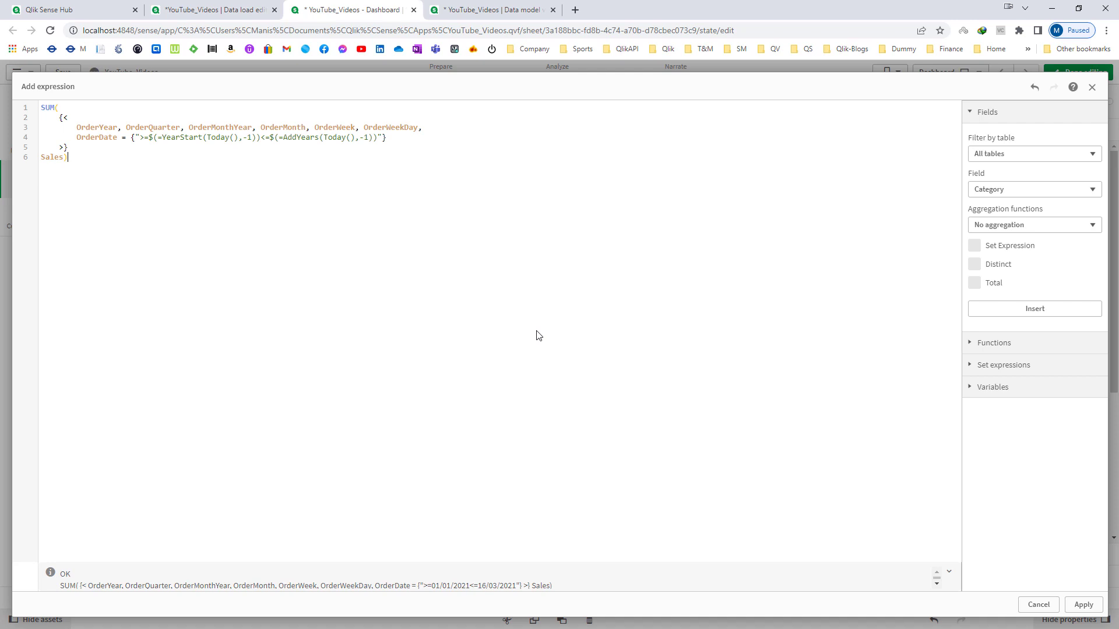
{"action": "left_click", "coordinate": [1082, 604]}
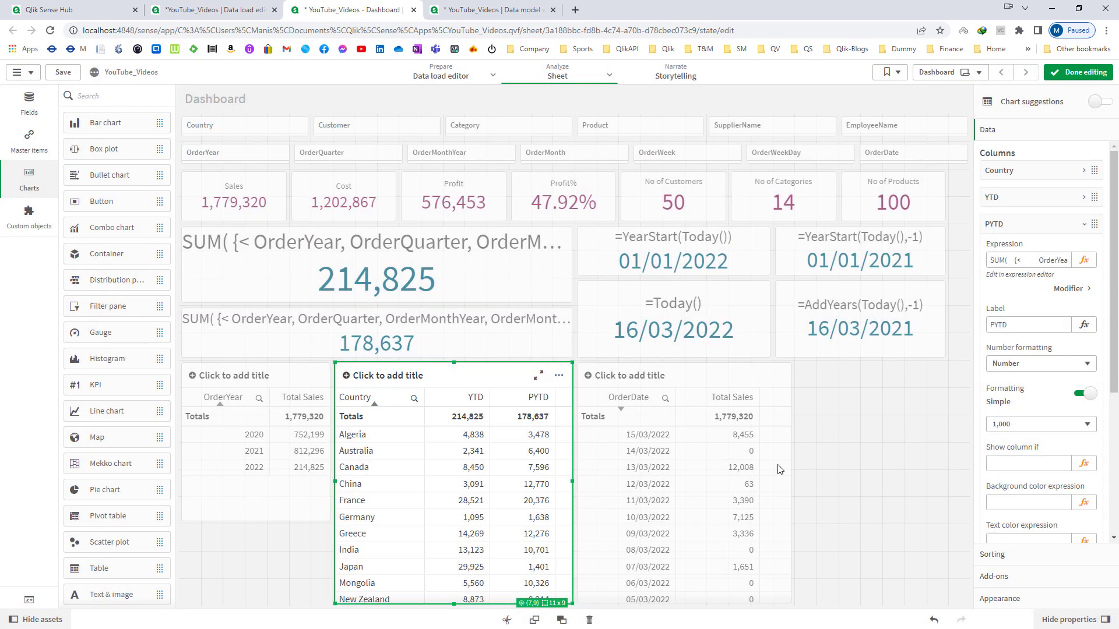
{"action": "left_click", "coordinate": [814, 465]}
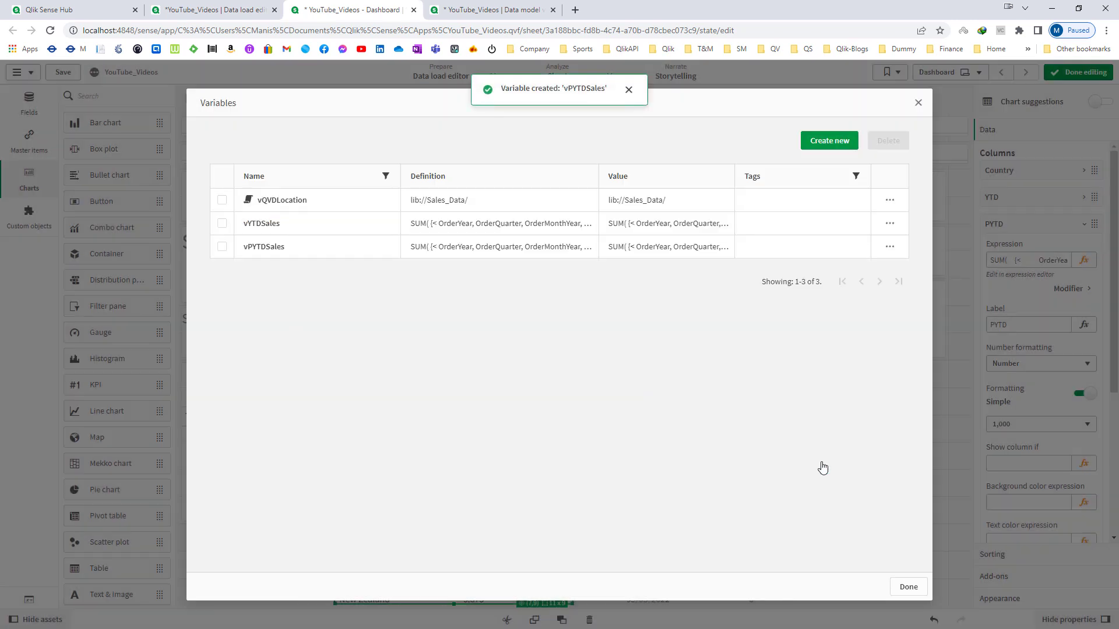
{"action": "left_click", "coordinate": [909, 587]}
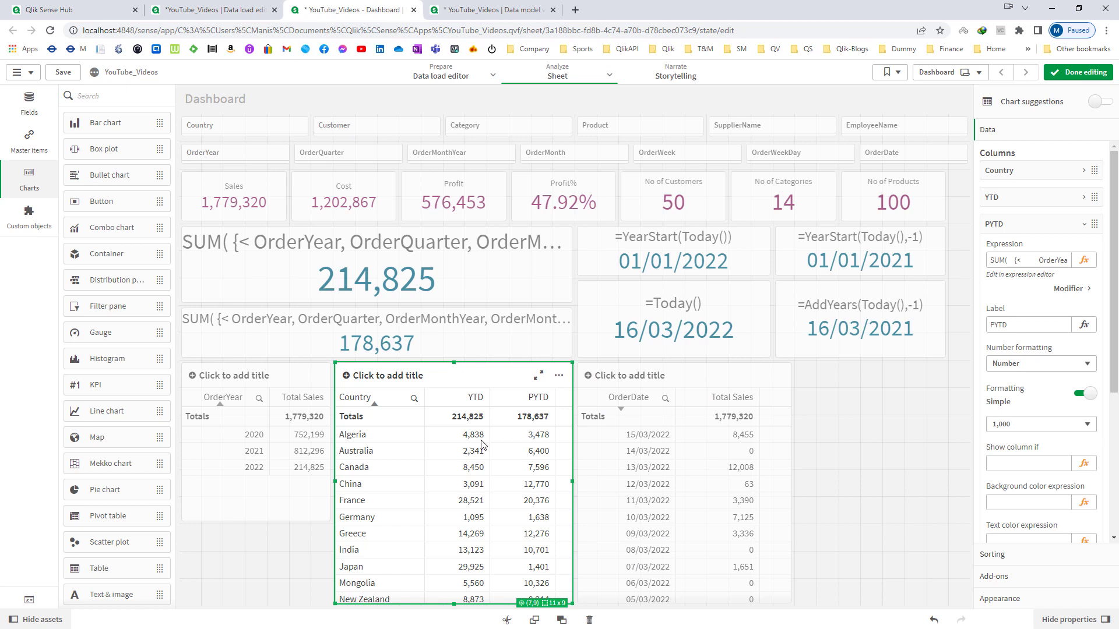
Step: Add a measure column to the Country table with the expression $(vYTDSales)
{"action": "left_click", "coordinate": [1033, 227]}
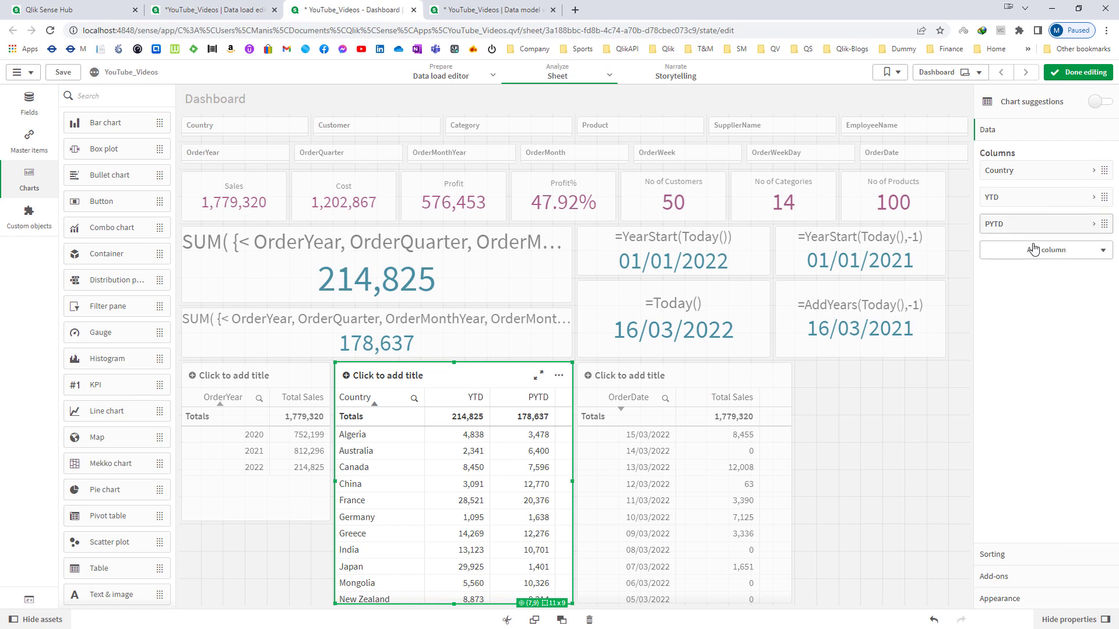
{"action": "left_click", "coordinate": [1033, 250]}
{"action": "left_click", "coordinate": [1079, 298]}
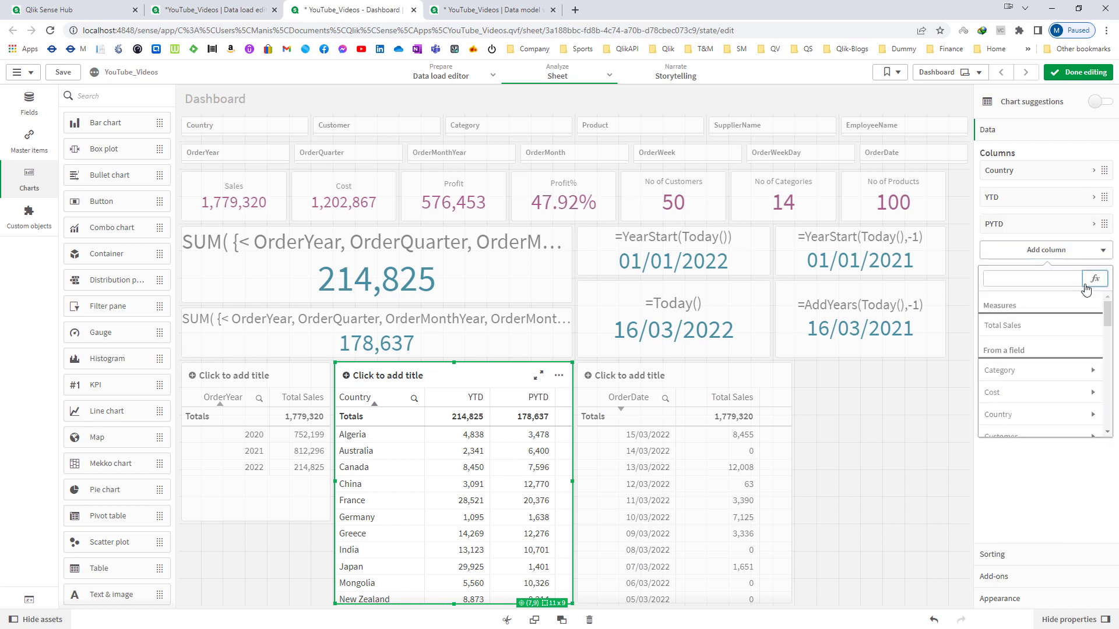
{"action": "left_click", "coordinate": [1094, 279]}
{"action": "type", "text": "vYTDSales"}
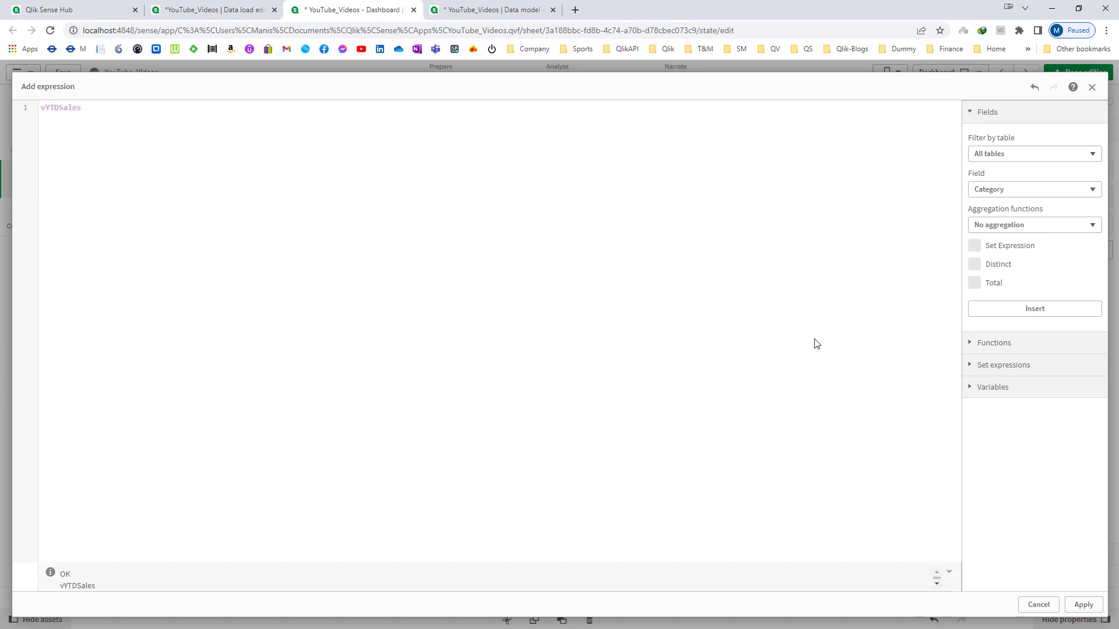
{"action": "key", "text": "Home"}
{"action": "type", "text": "$("}
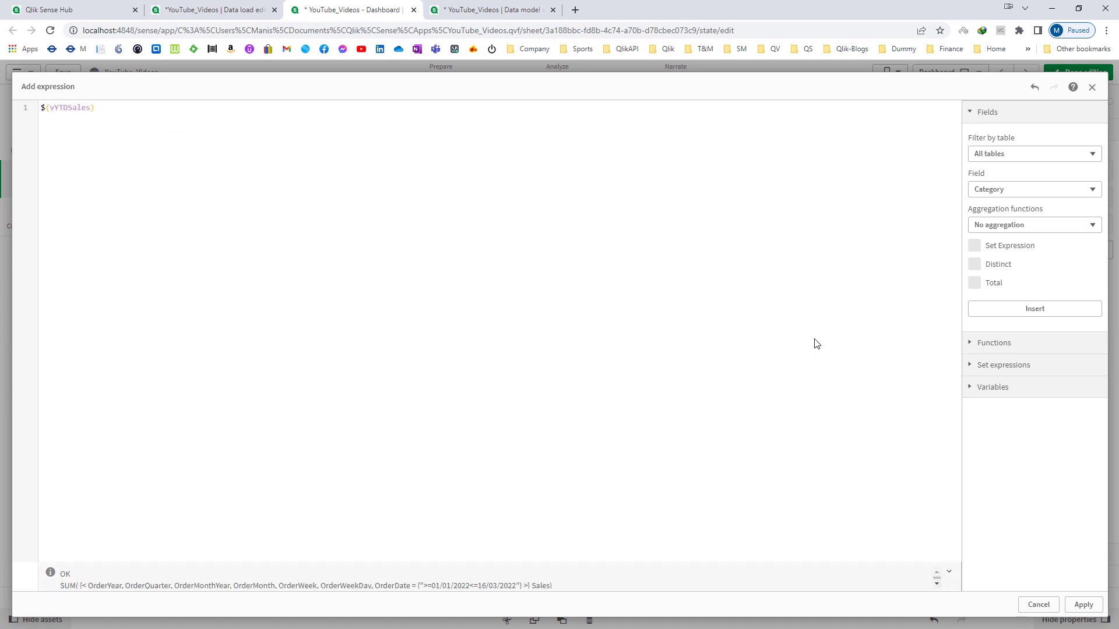
{"action": "left_click", "coordinate": [1083, 605]}
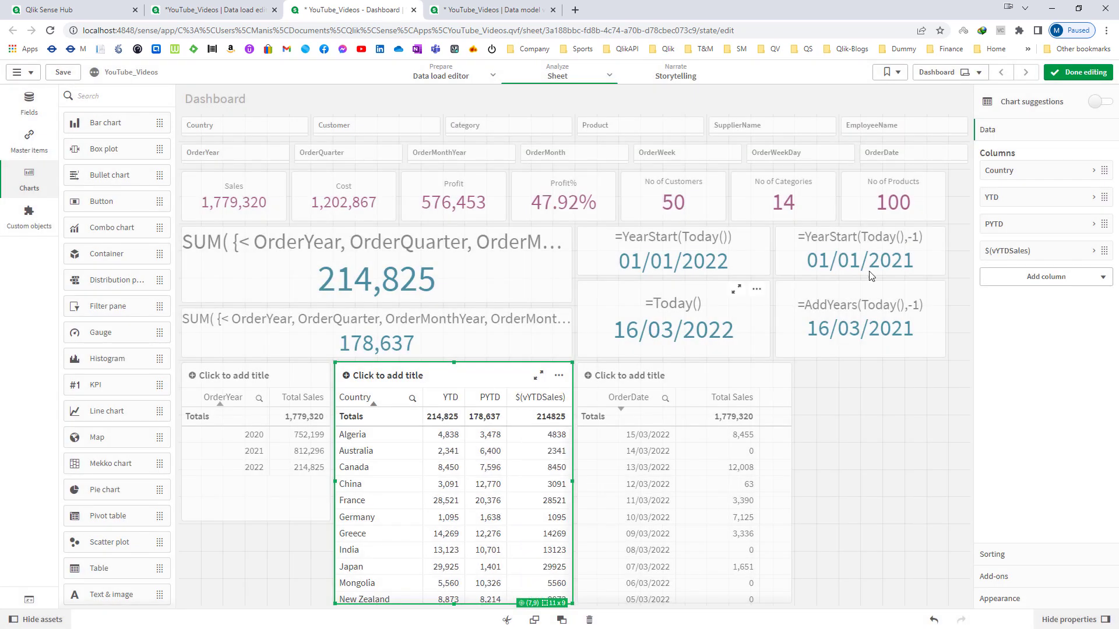
Step: Label the Country table's $(vYTDSales) column "YTD Sales"
{"action": "left_click", "coordinate": [983, 254]}
{"action": "left_click", "coordinate": [1009, 344]}
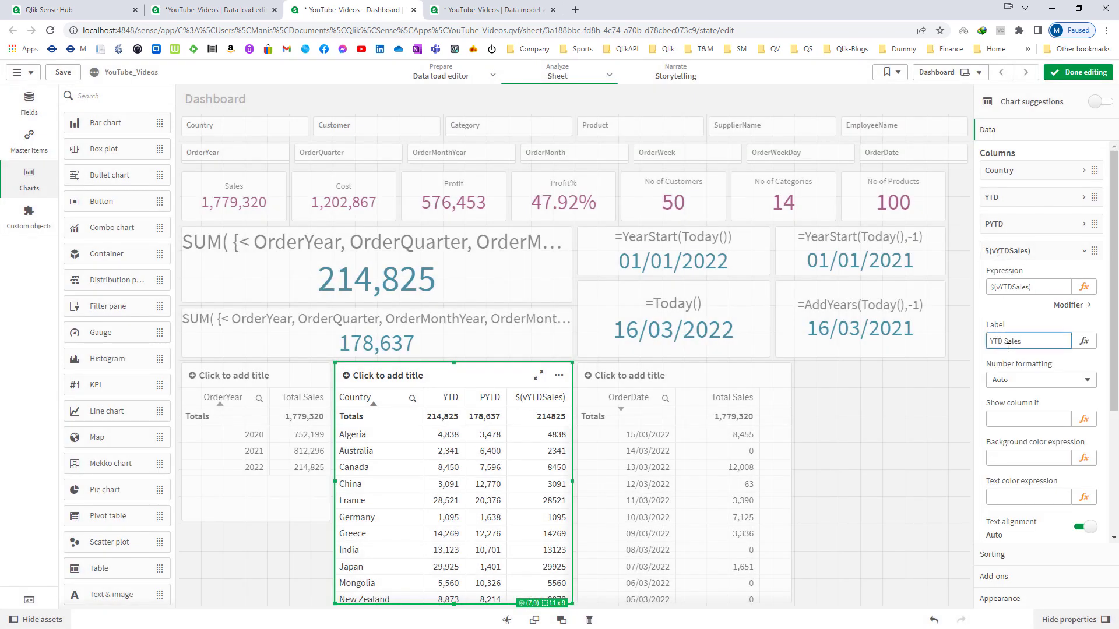
{"action": "type", "text": "YTD Sales"}
{"action": "left_click", "coordinate": [1020, 252]}
Step: Add another measure column to the Country table with the expression $(vPYTDSales)
{"action": "left_click", "coordinate": [1026, 277]}
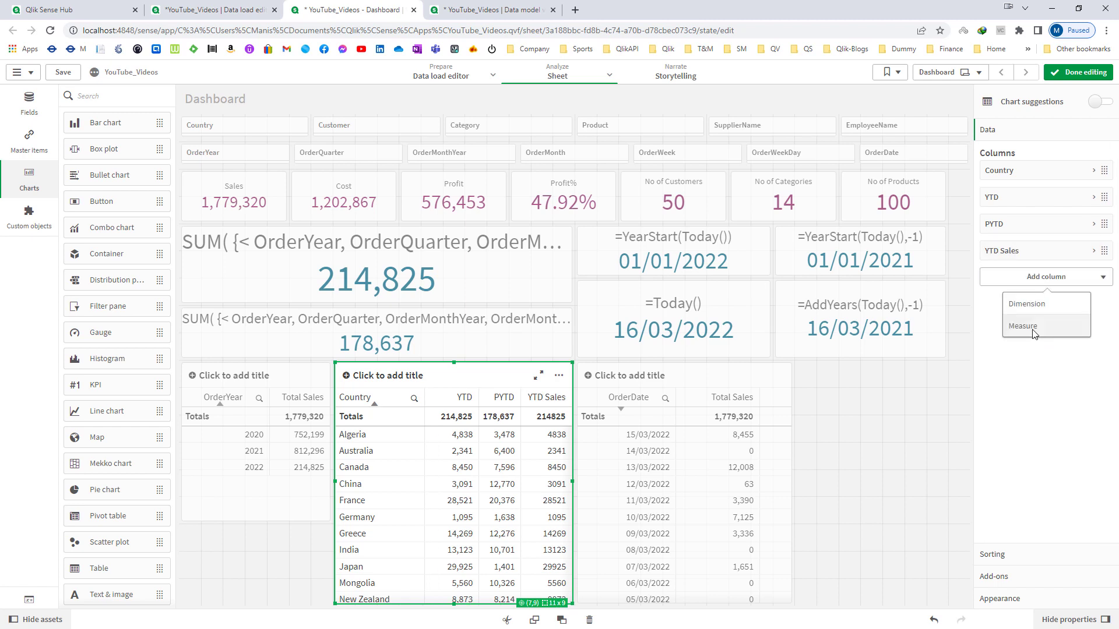
{"action": "left_click", "coordinate": [1027, 327]}
{"action": "left_click", "coordinate": [1097, 304]}
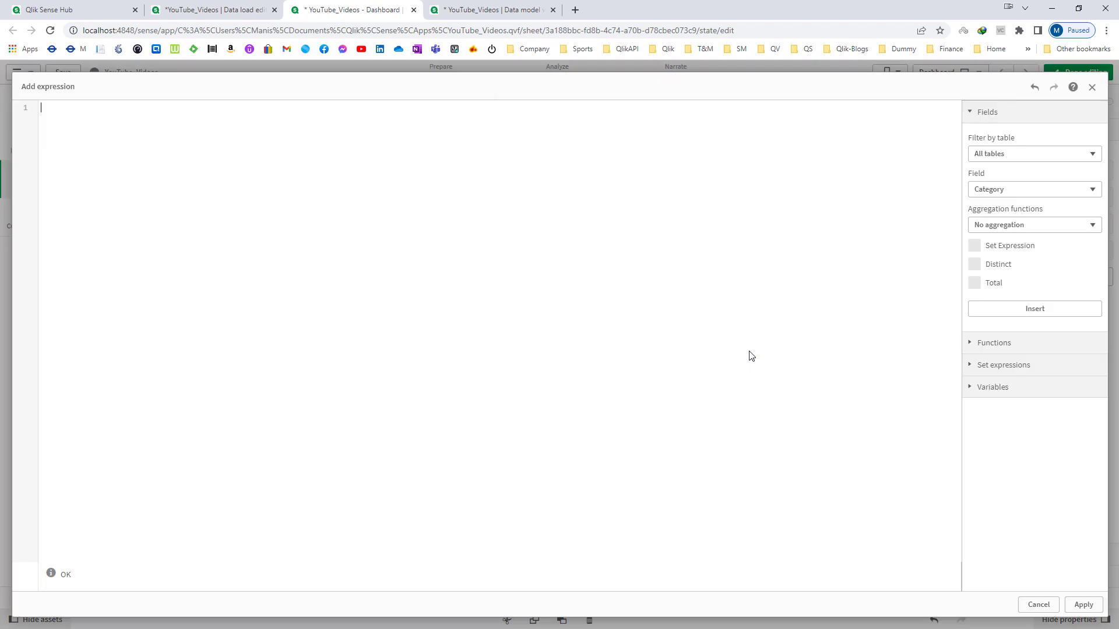
{"action": "type", "text": "vPY"}
{"action": "key", "text": "Return"}
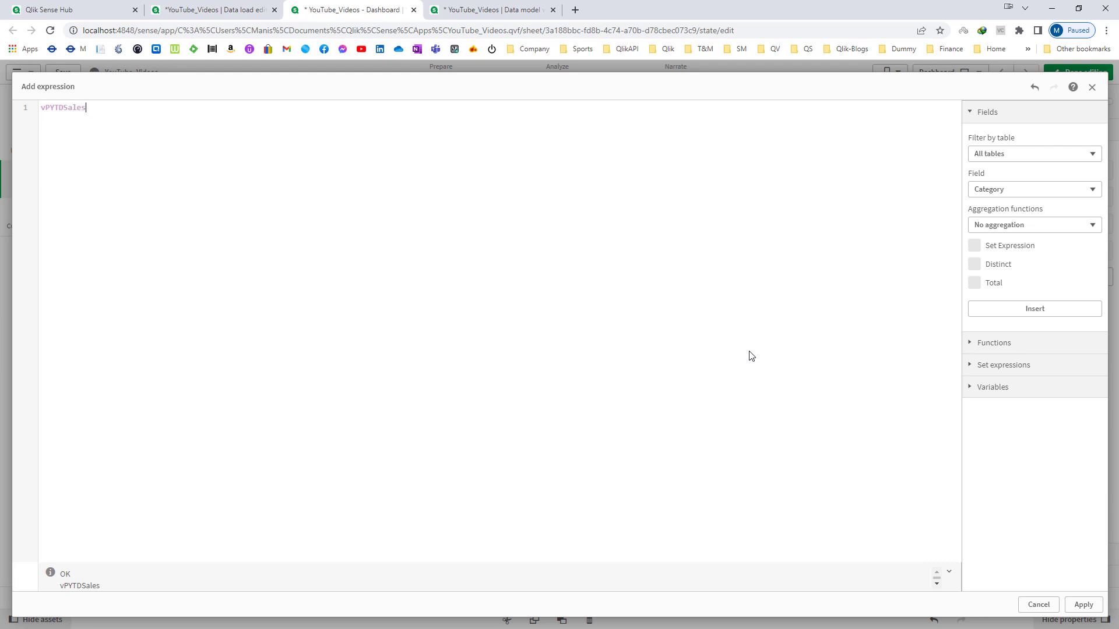
{"action": "type", "text": "$("}
{"action": "left_click", "coordinate": [1084, 604]}
Step: Label the Country table's $(vPYTDSales) column "PYTD Sales"
{"action": "left_click", "coordinate": [1049, 278]}
{"action": "left_click", "coordinate": [1024, 368]}
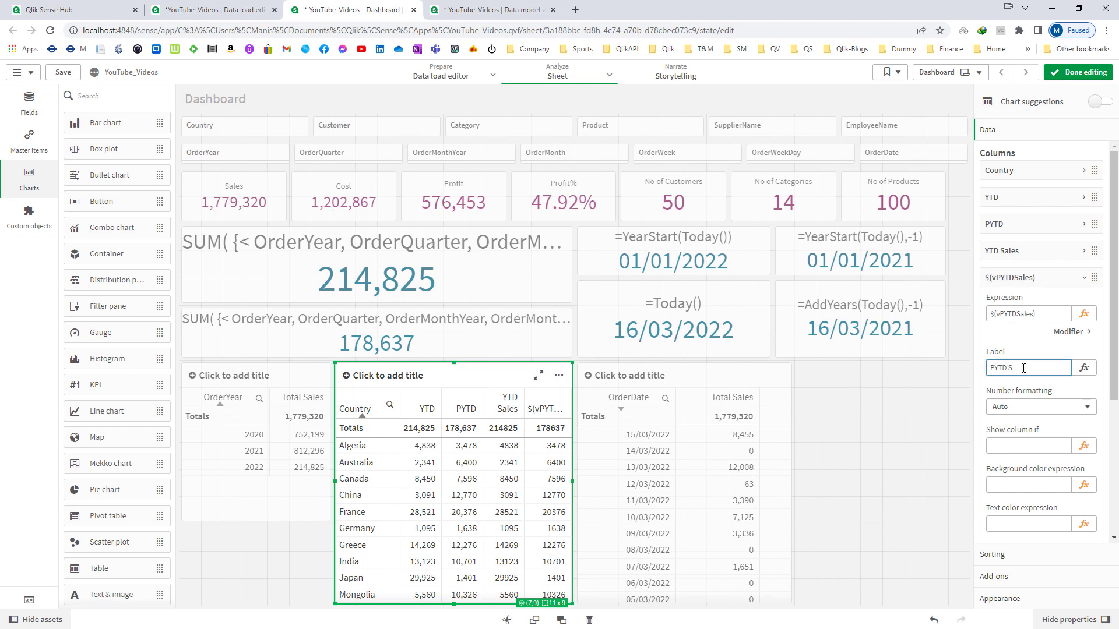
{"action": "left_click", "coordinate": [1019, 278]}
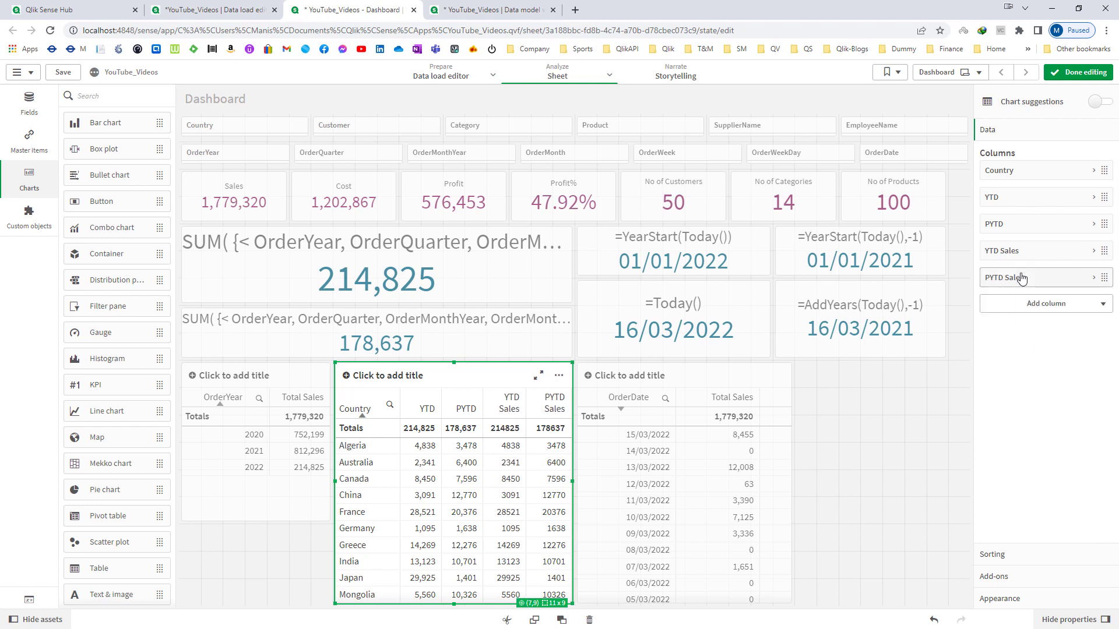
{"action": "left_click", "coordinate": [1017, 284]}
{"action": "left_click", "coordinate": [1023, 254]}
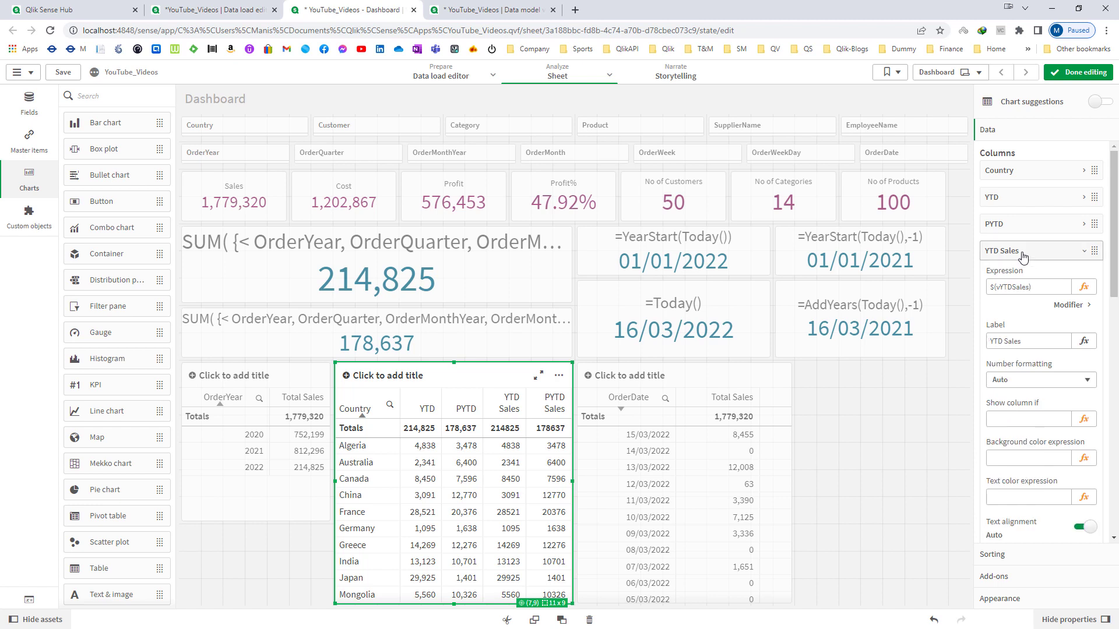
{"action": "left_click", "coordinate": [1024, 254]}
{"action": "left_click", "coordinate": [1019, 278]}
{"action": "left_click", "coordinate": [1019, 278]}
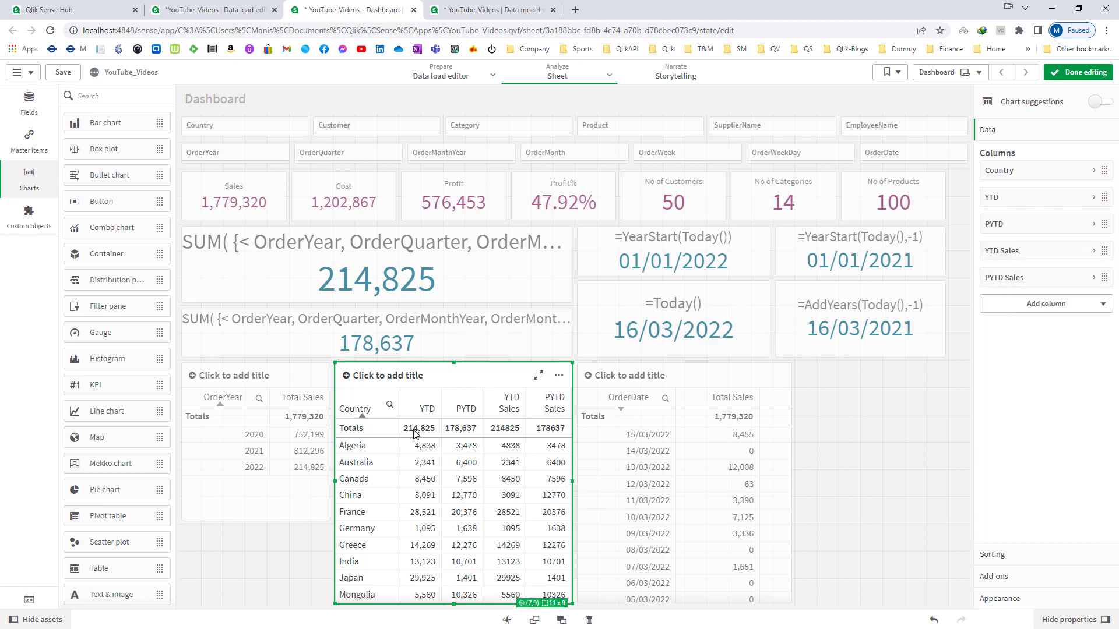
Step: Edit the definition of the vYTDSales variable, wrapping its SUM expression in NUM( ) with the format '#,##0'
{"action": "left_click", "coordinate": [28, 599]}
{"action": "left_click", "coordinate": [888, 225]}
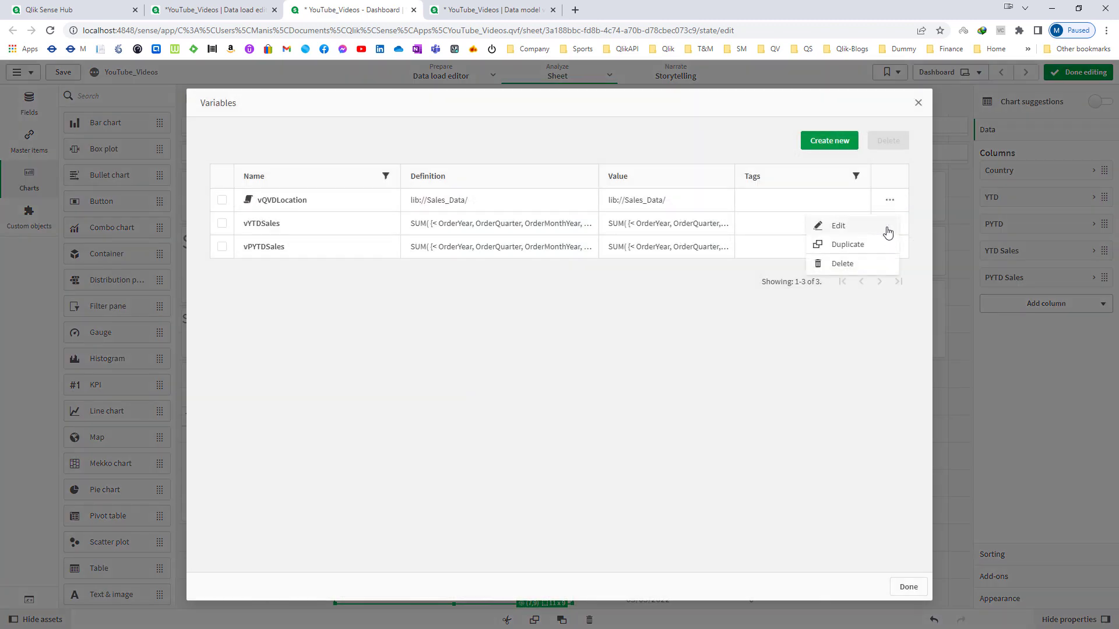
{"action": "left_click", "coordinate": [838, 227]}
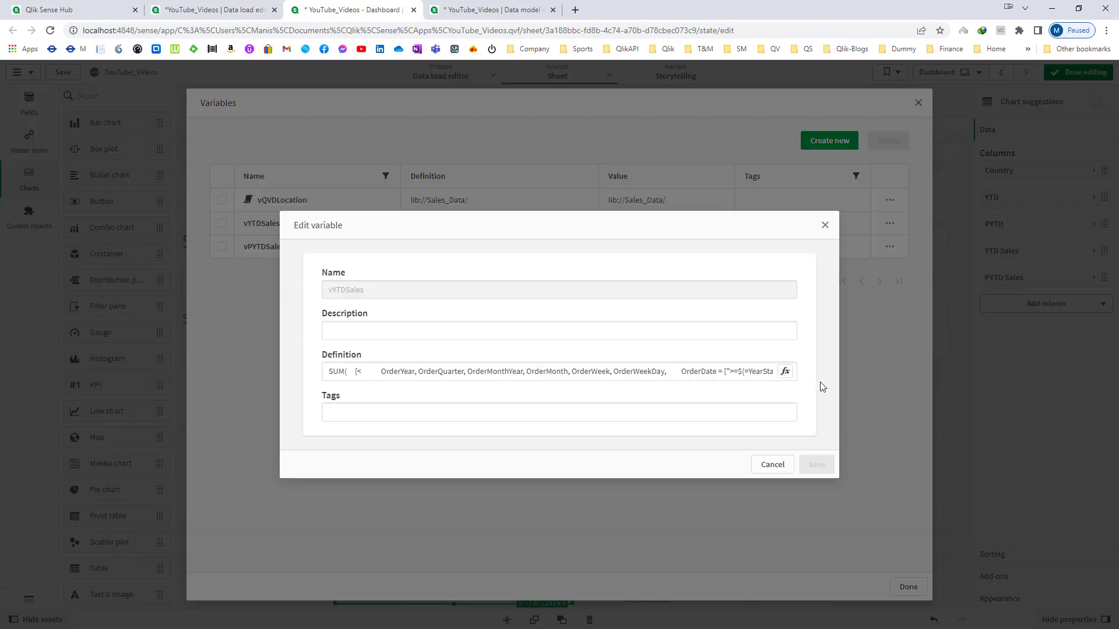
{"action": "left_click", "coordinate": [785, 373]}
{"action": "left_click", "coordinate": [59, 108]}
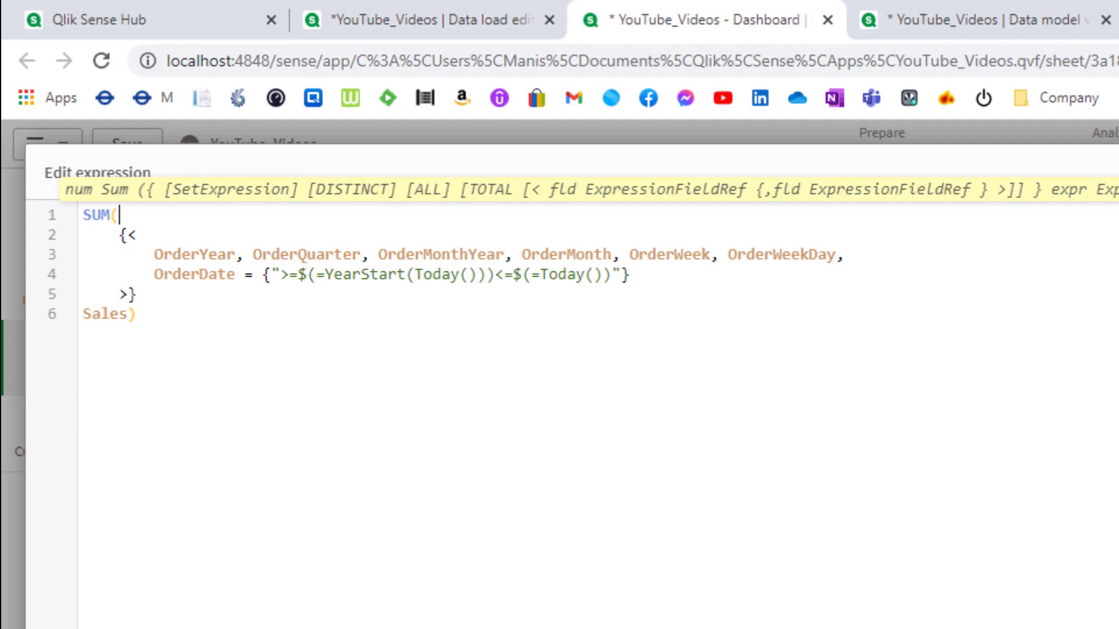
{"action": "key", "text": "Home"}
{"action": "type", "text": "NUM("}
{"action": "key", "text": "Down"}
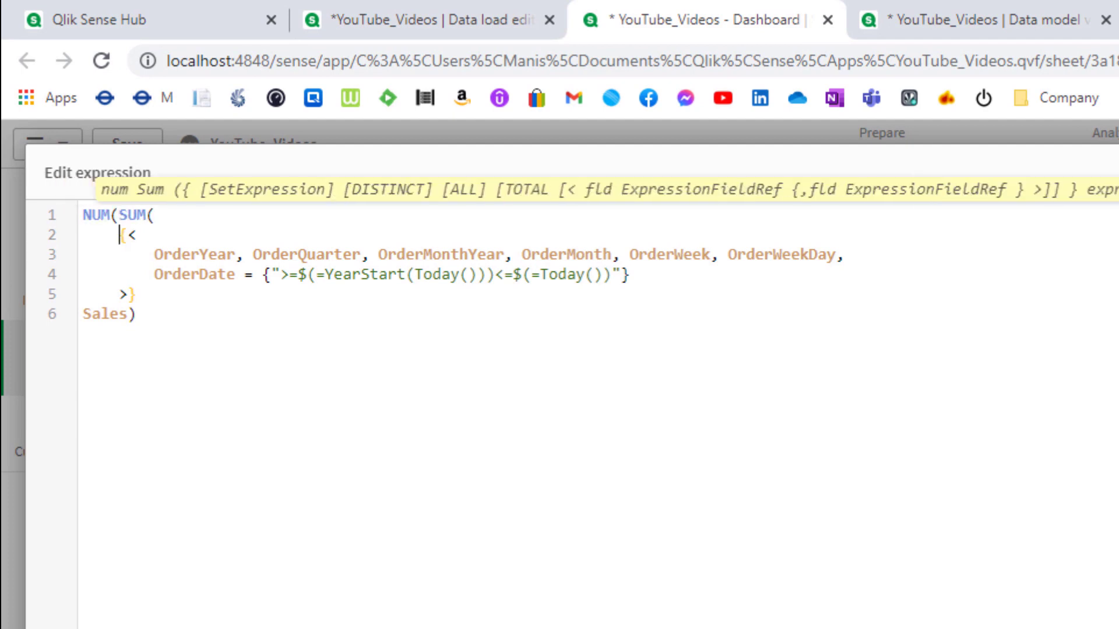
{"action": "key", "text": "ctrl+End"}
{"action": "type", "text": ",'#,"}
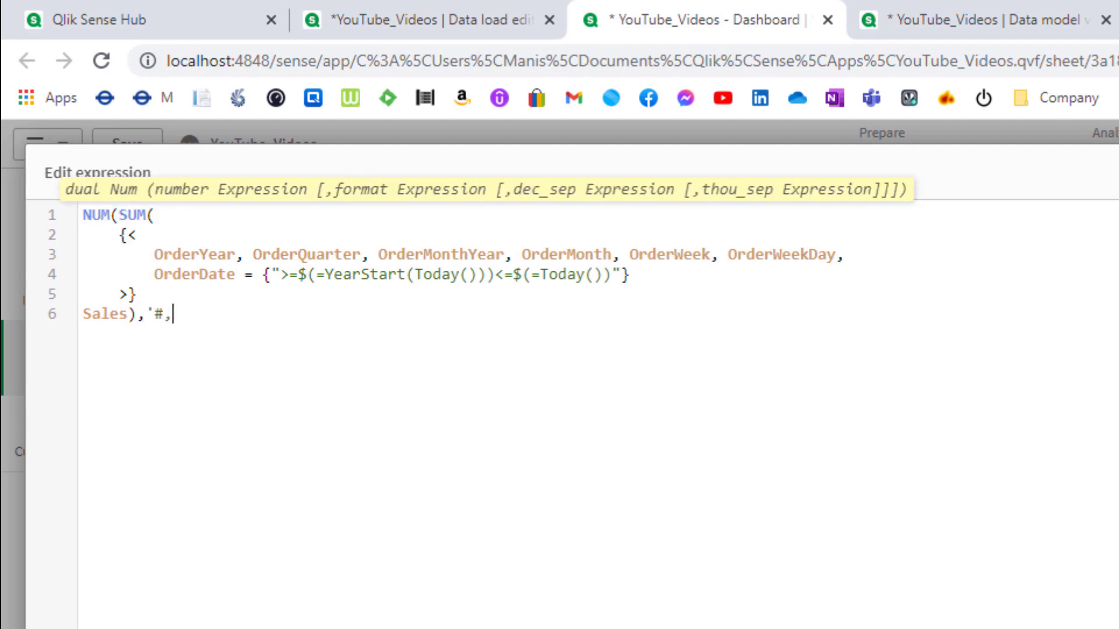
{"action": "type", "text": "##0#"}
{"action": "type", "text": ")"}
Step: Copy the expression's ending ,'#,##0') for reuse, apply the expression and save the vYTDSales variable
{"action": "key", "text": "shift+Left"}
{"action": "key", "text": "shift+Left"}
{"action": "key", "text": "shift+Left"}
{"action": "key", "text": "shift+Left"}
{"action": "key", "text": "shift+Left"}
{"action": "key", "text": "shift+Left"}
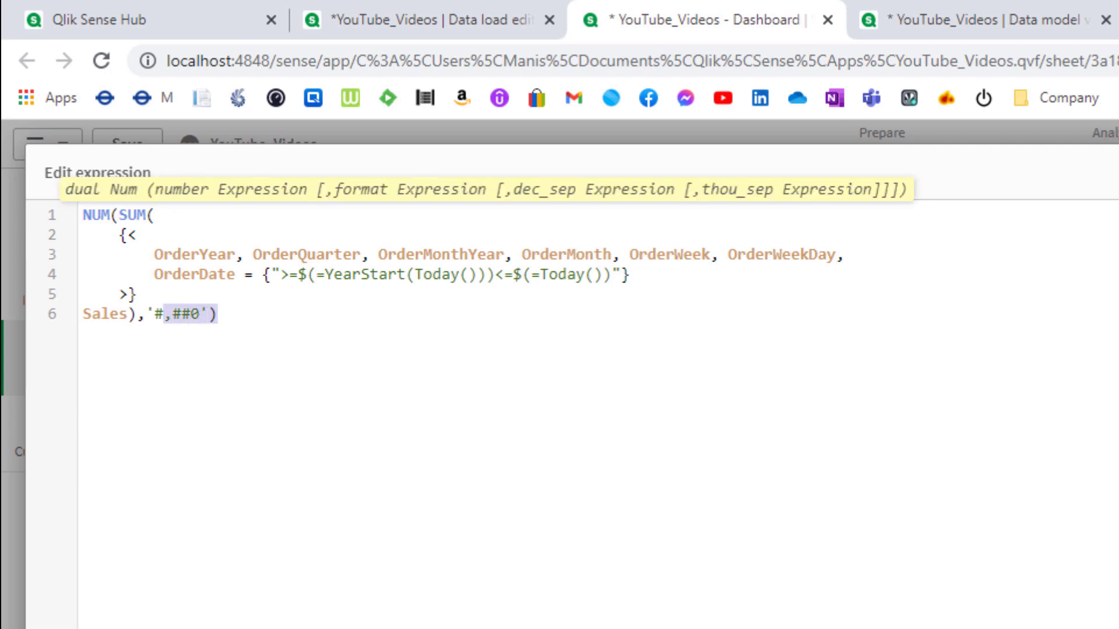
{"action": "key", "text": "shift+Left"}
{"action": "key", "text": "shift+Left"}
{"action": "key", "text": "shift+Left"}
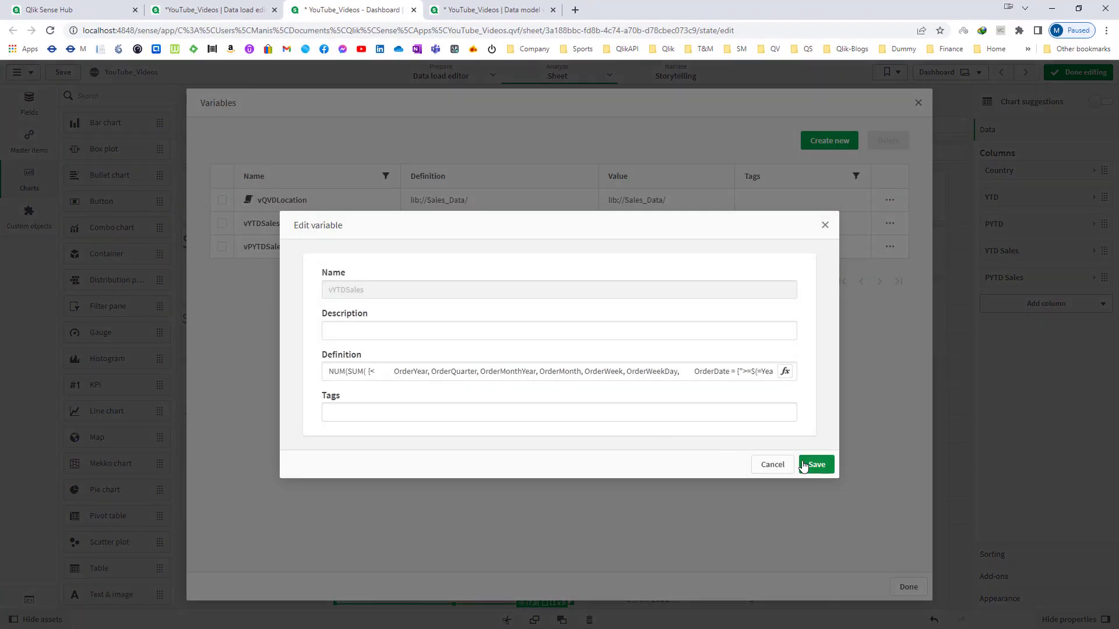
{"action": "left_click", "coordinate": [806, 465]}
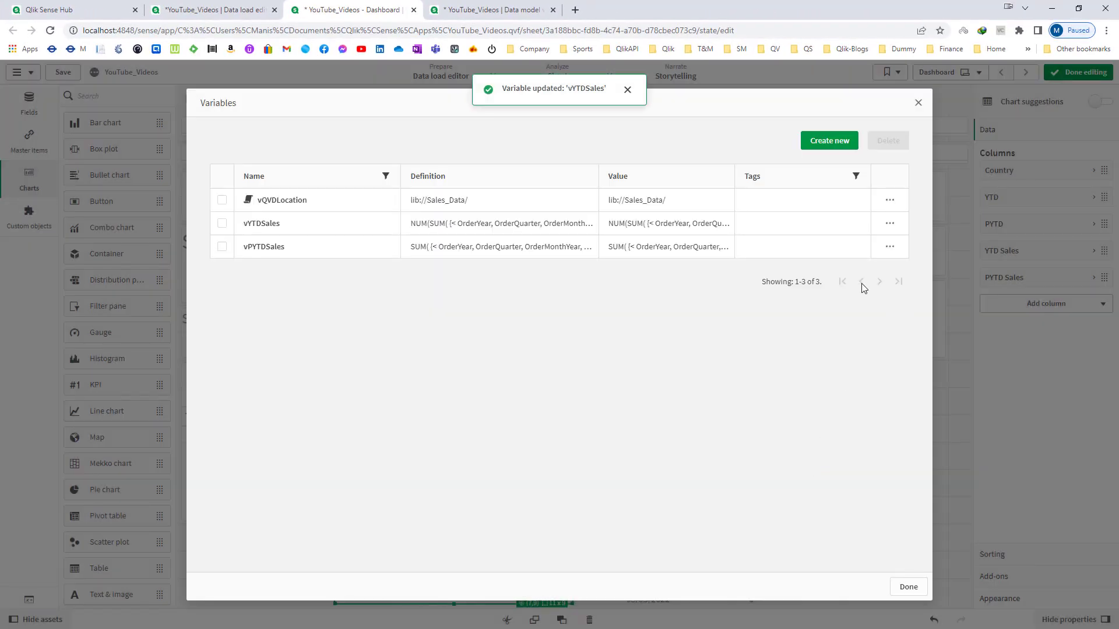
Step: Wrap the vPYTDSales variable's SUM expression in NUM( ) with the copied '#,##0' format ending, and save the variable
{"action": "left_click", "coordinate": [890, 247]}
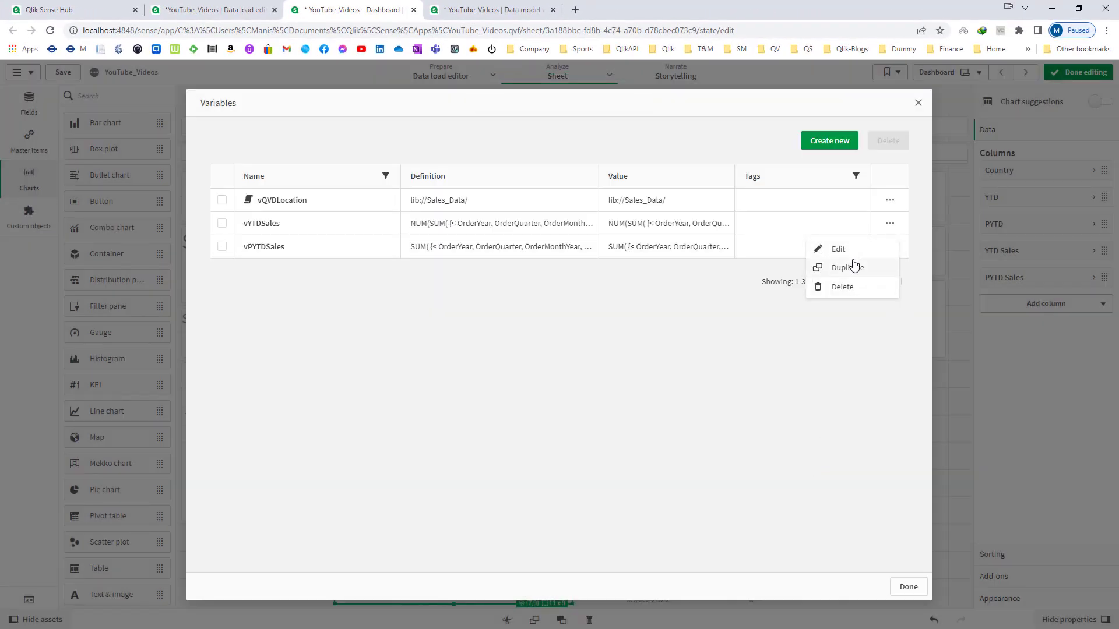
{"action": "left_click", "coordinate": [848, 253]}
{"action": "left_click", "coordinate": [786, 373]}
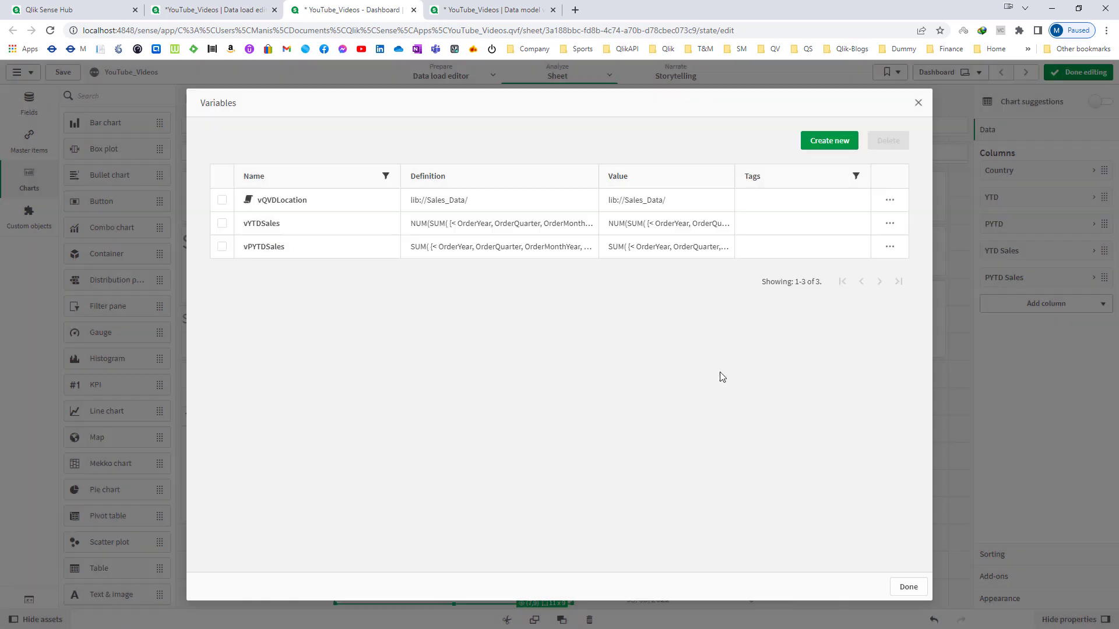
{"action": "key", "text": "ctrl+Home"}
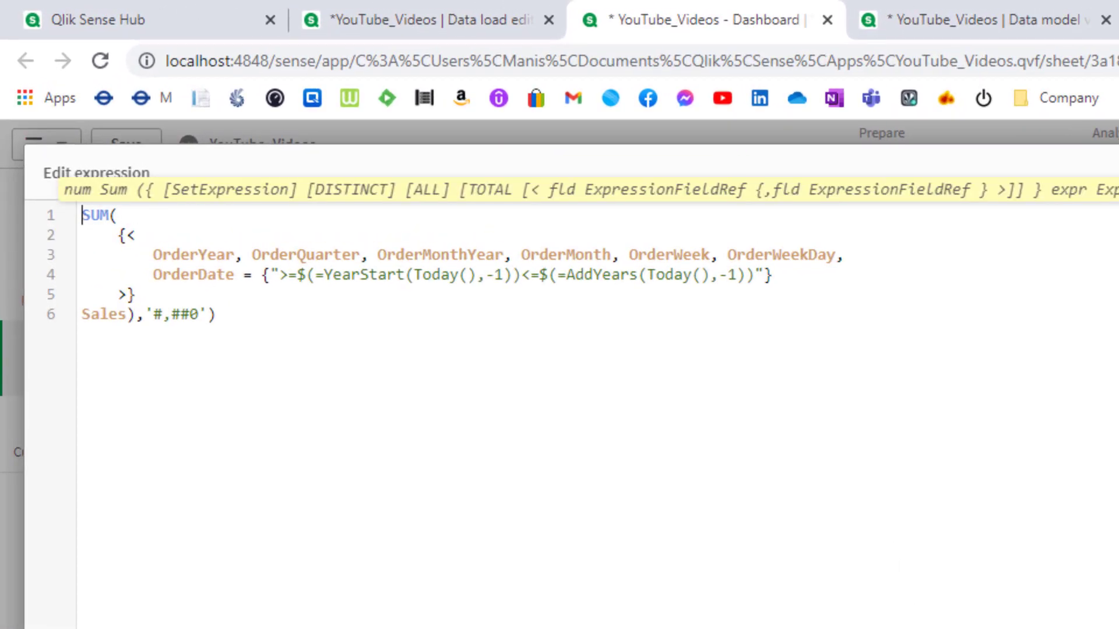
{"action": "type", "text": "NUM("}
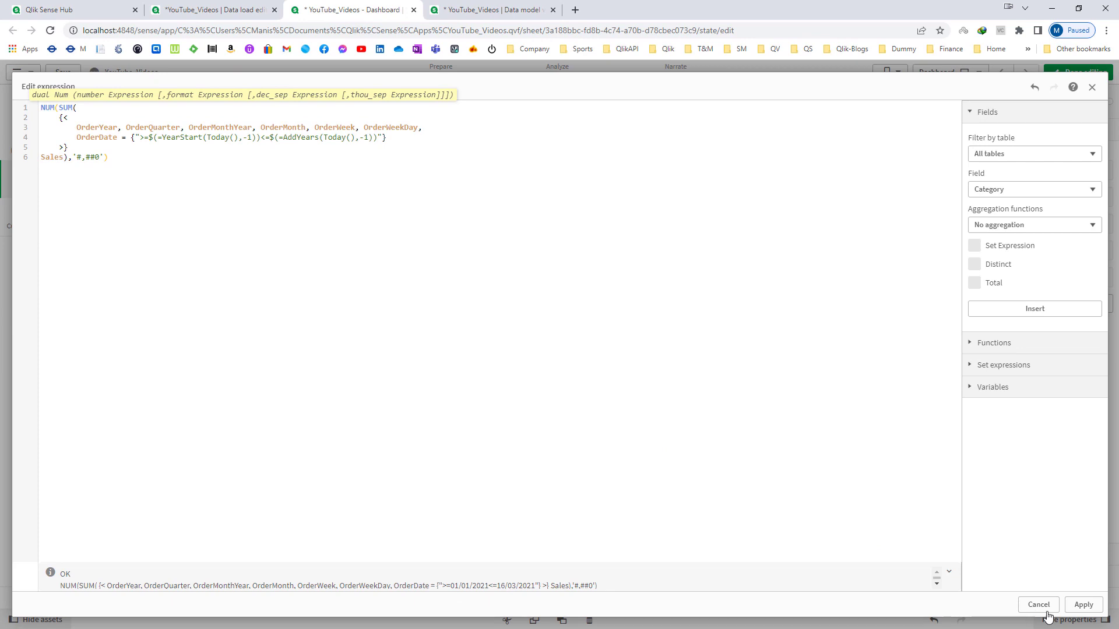
{"action": "left_click", "coordinate": [1081, 604]}
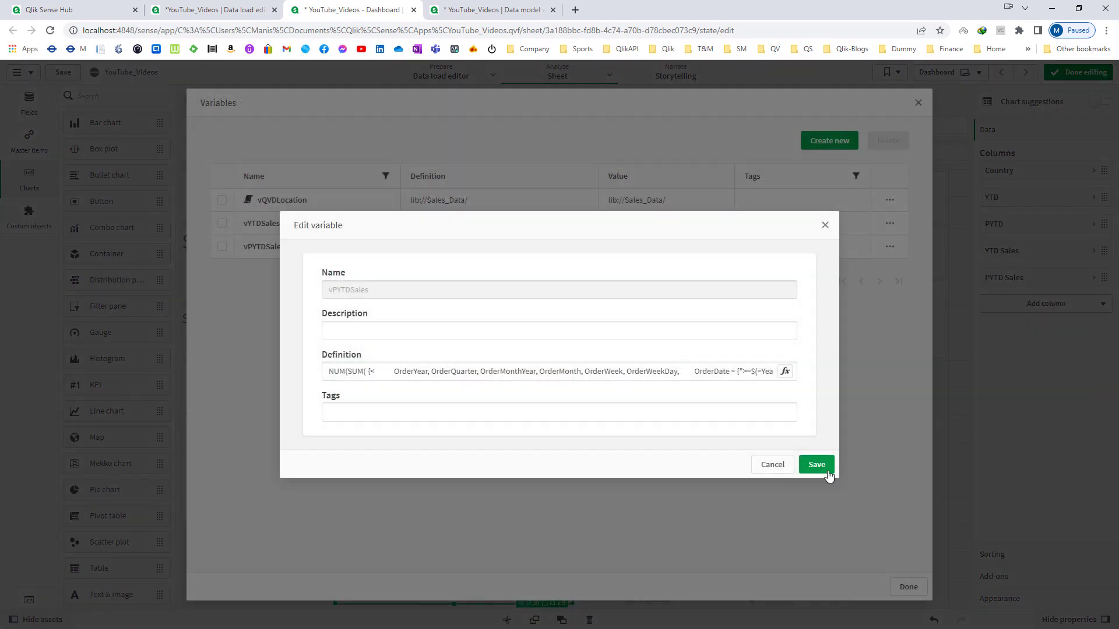
{"action": "left_click", "coordinate": [817, 465]}
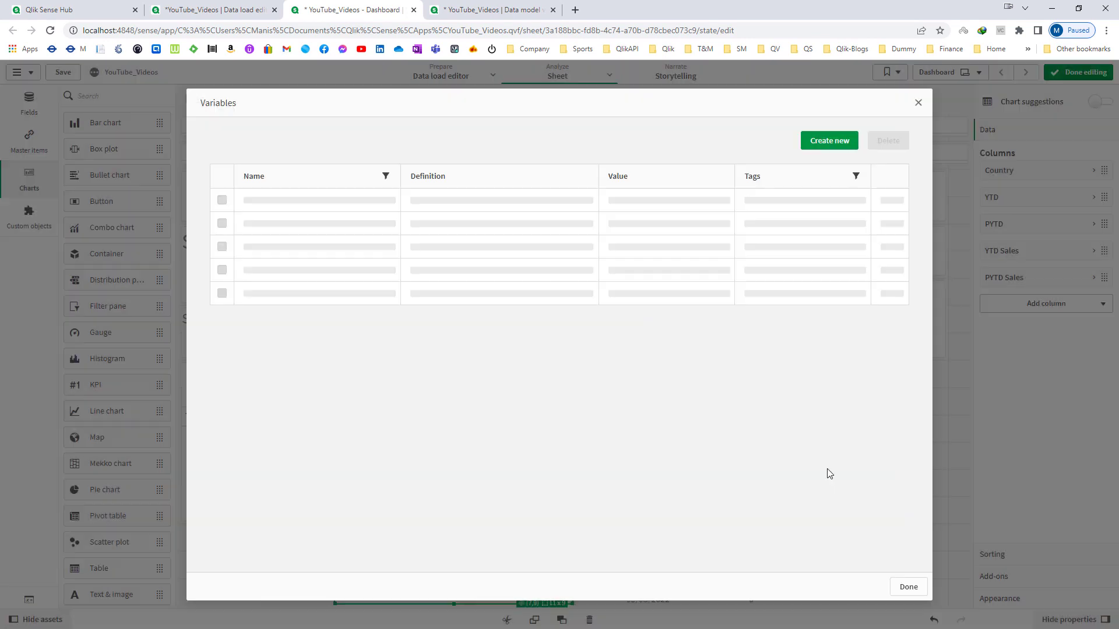
Step: Close the variables overview and delete the old YTD and PYTD columns from the Country table
{"action": "left_click", "coordinate": [910, 586]}
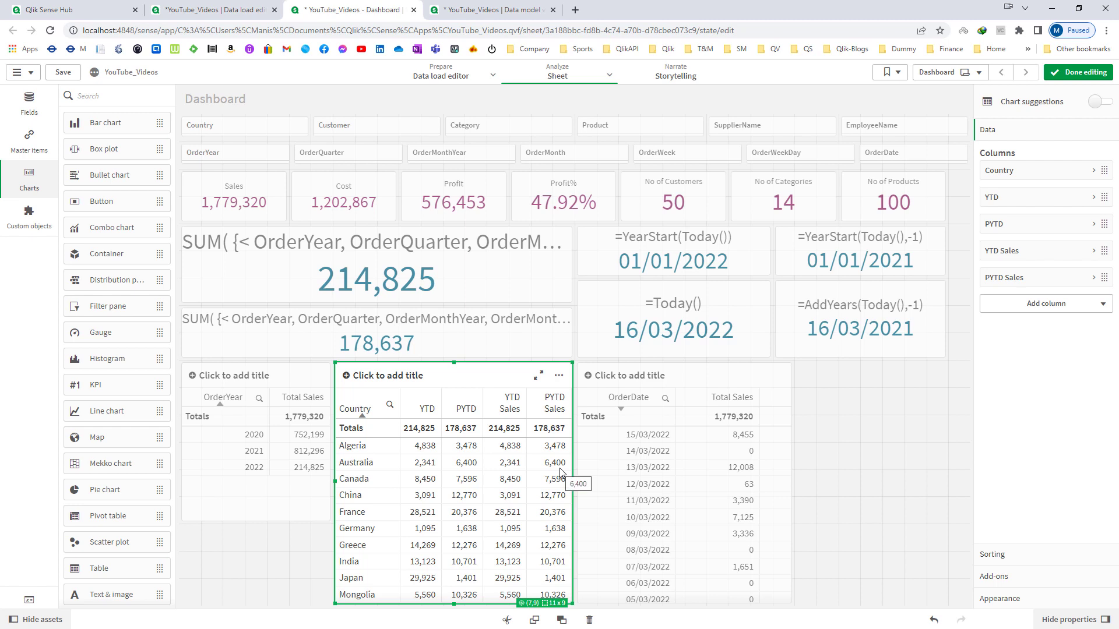
{"action": "right_click", "coordinate": [1003, 205]}
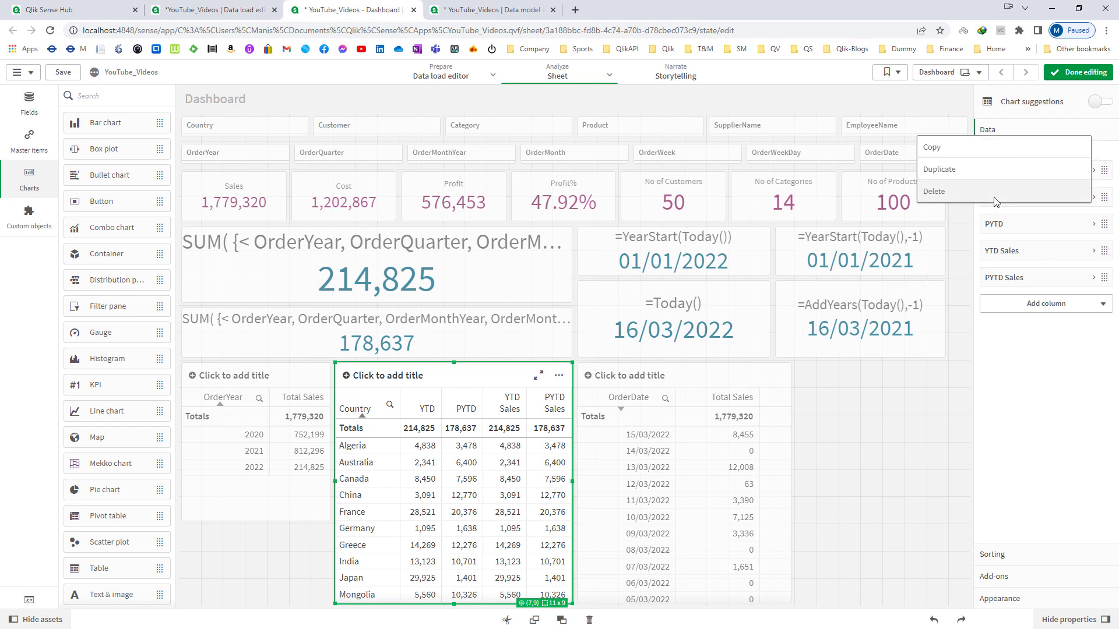
{"action": "left_click", "coordinate": [998, 193]}
{"action": "right_click", "coordinate": [993, 202]}
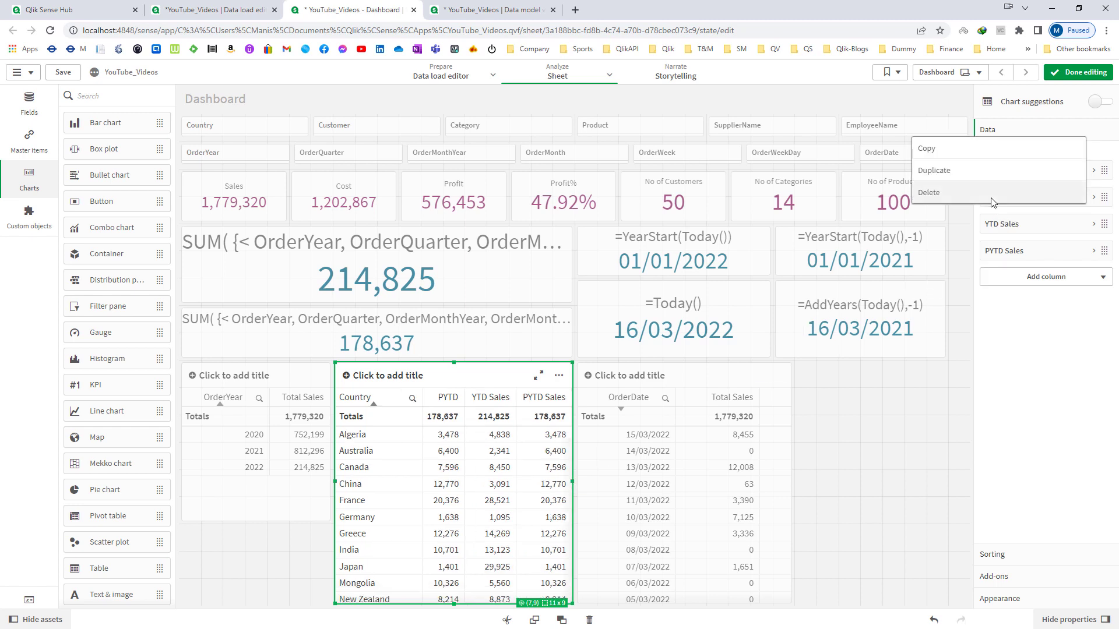
{"action": "left_click", "coordinate": [993, 201]}
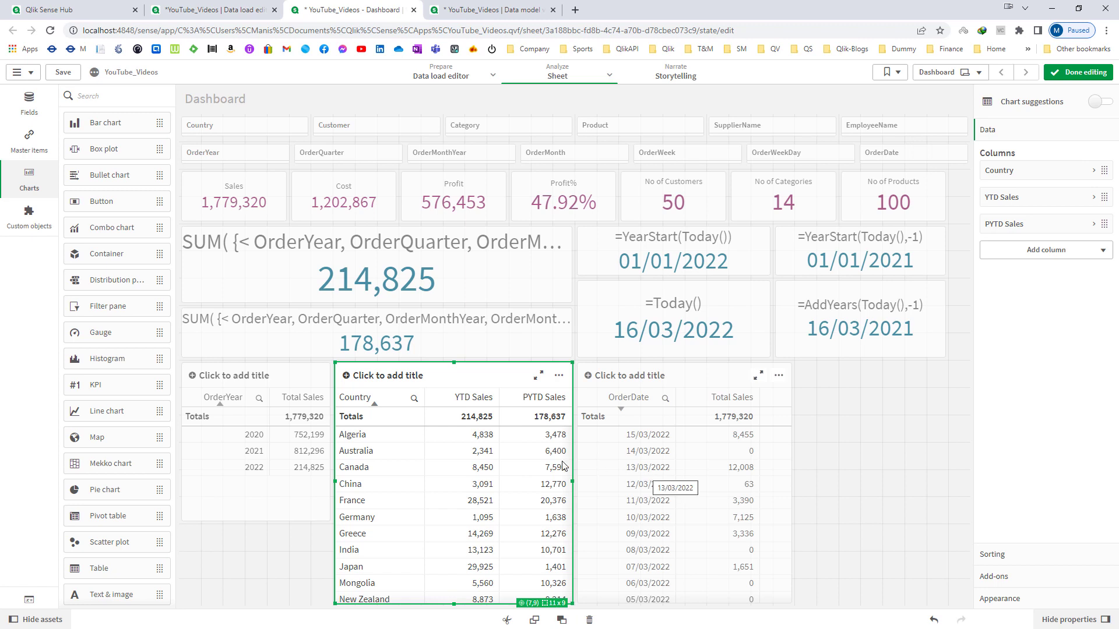
Step: Move the OrderDate table to the sheet's far edge and widen the Country table to 18 grid columns
{"action": "left_click_drag", "start_coordinate": [665, 456], "coordinate": [886, 488]}
{"action": "left_click", "coordinate": [570, 490]}
{"action": "left_click_drag", "start_coordinate": [573, 483], "coordinate": [725, 482]}
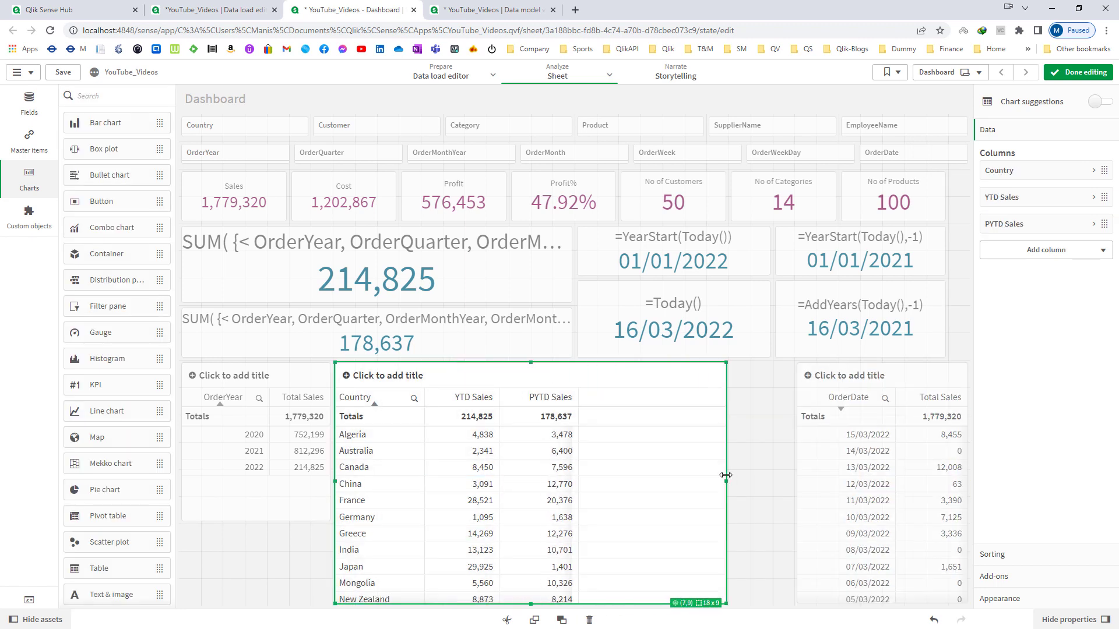
Step: Add a measure column to the Country table with the expression $(vYTDSales) - $(vPYTDSales)
{"action": "left_click", "coordinate": [1029, 251]}
{"action": "left_click", "coordinate": [1034, 303]}
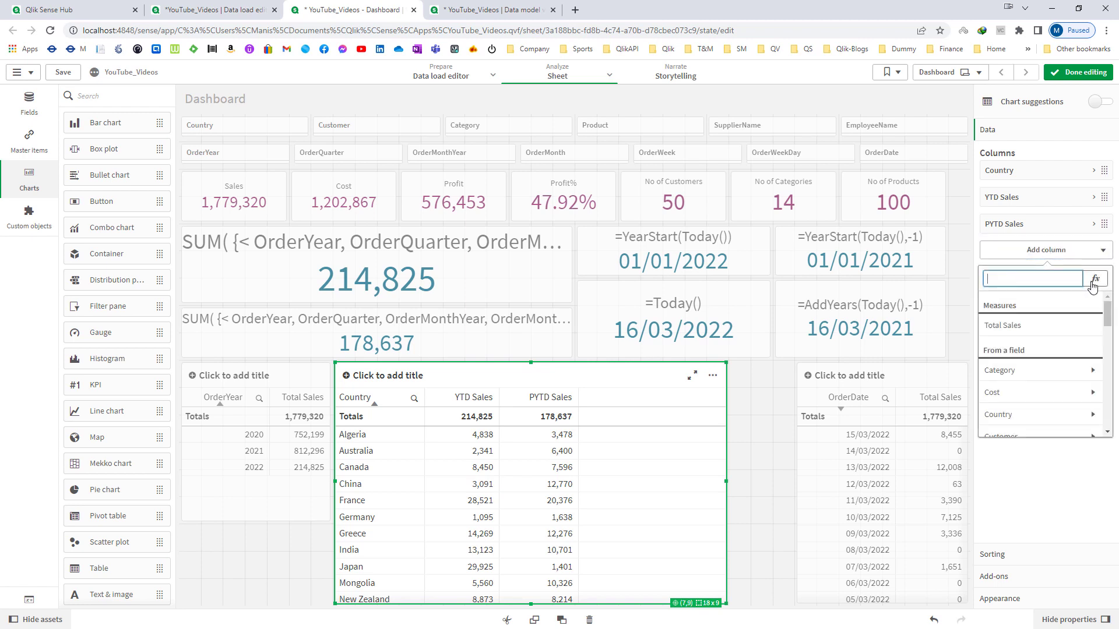
{"action": "left_click", "coordinate": [1094, 283]}
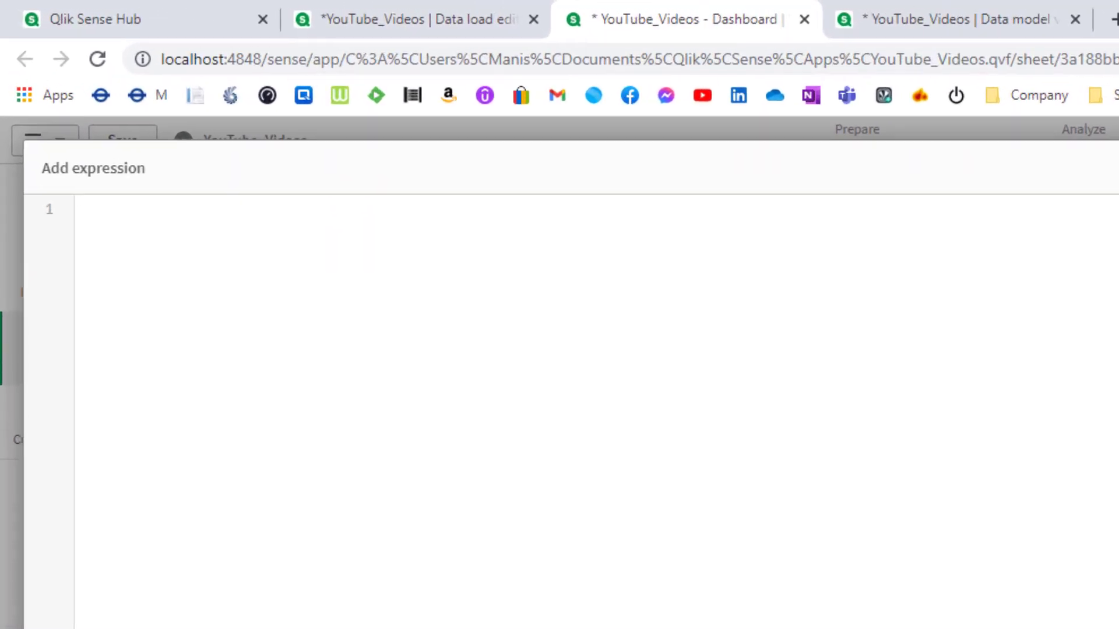
{"action": "type", "text": "vYTDSales"}
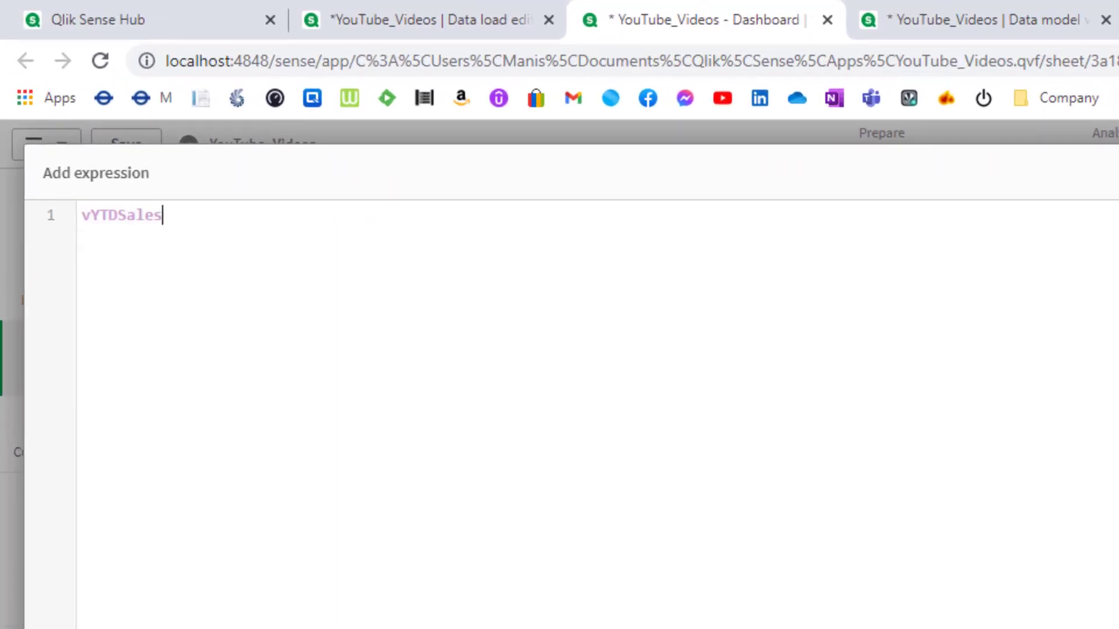
{"action": "type", "text": "$("}
{"action": "type", "text": ") "}
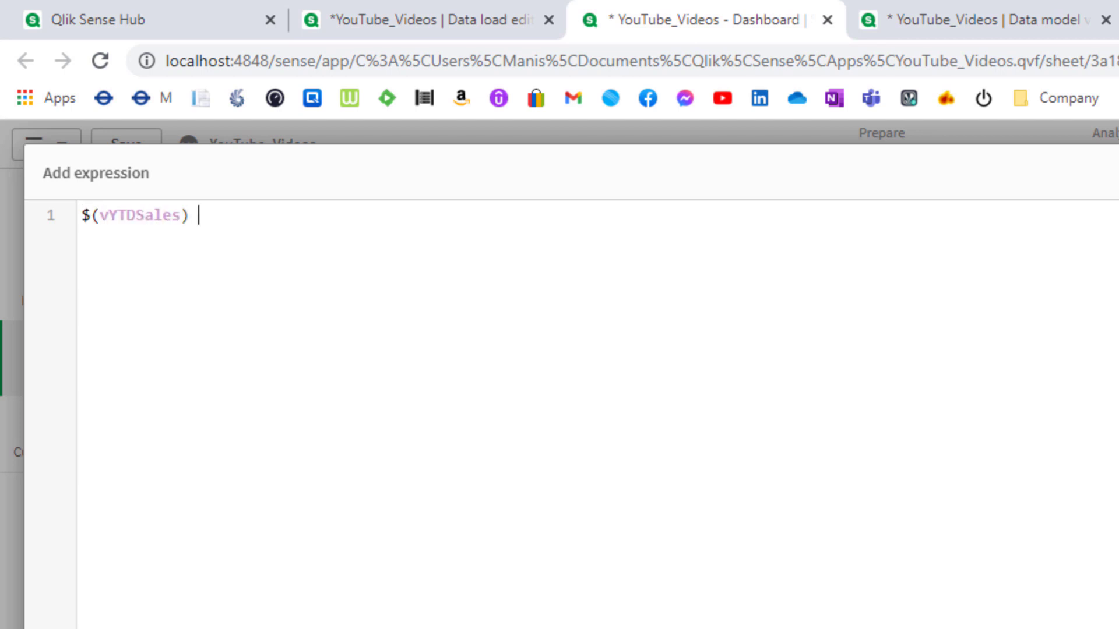
{"action": "type", "text": "- vPYTDSales"}
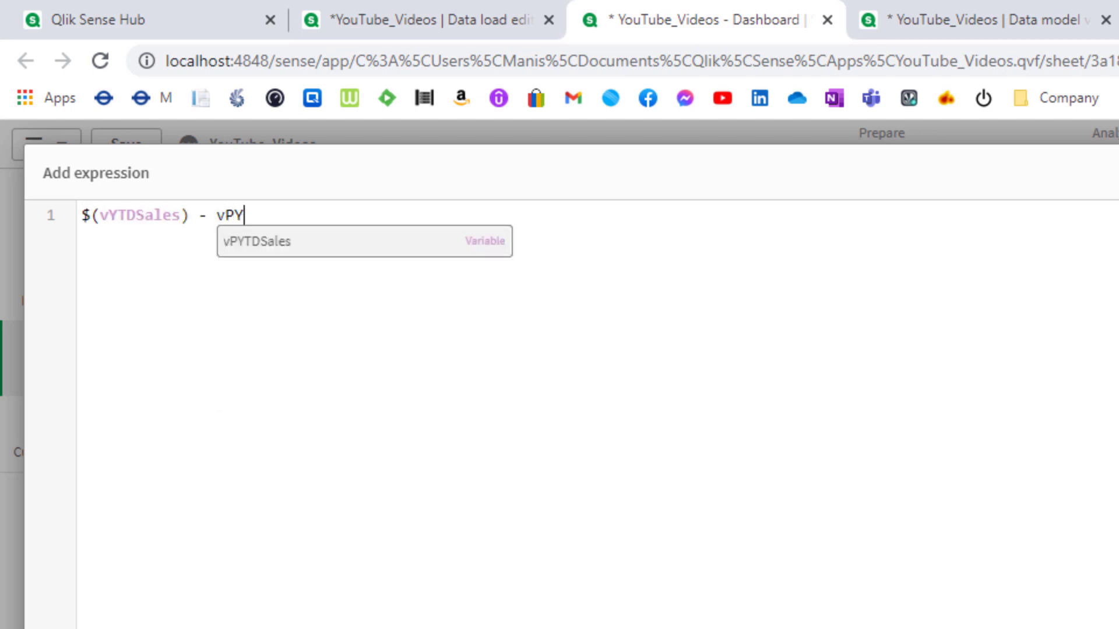
{"action": "type", "text": "$("}
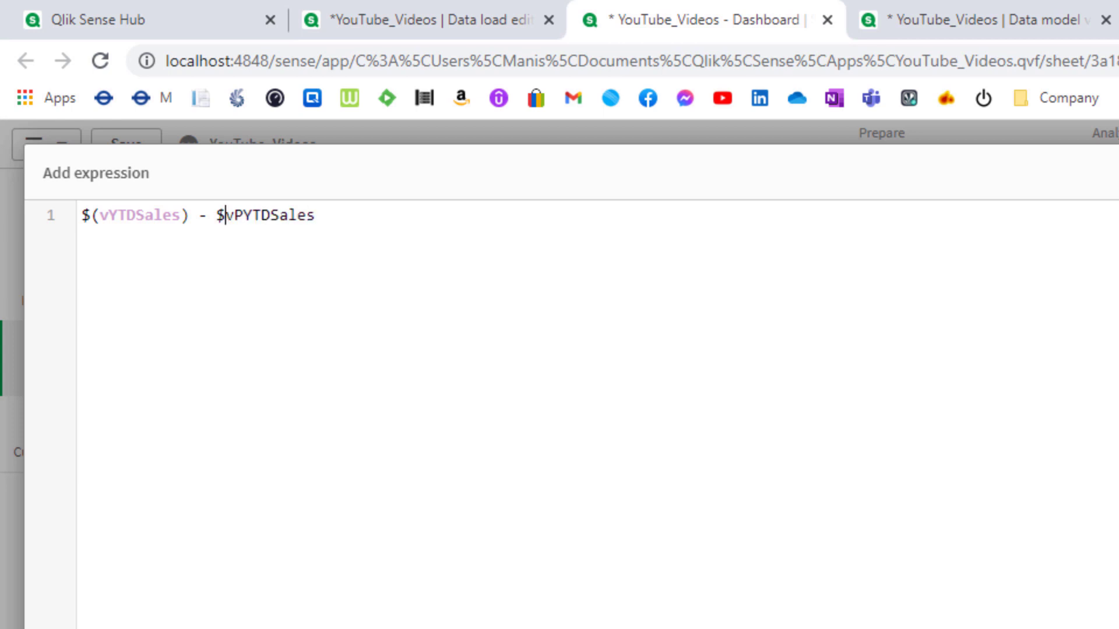
{"action": "type", "text": ")"}
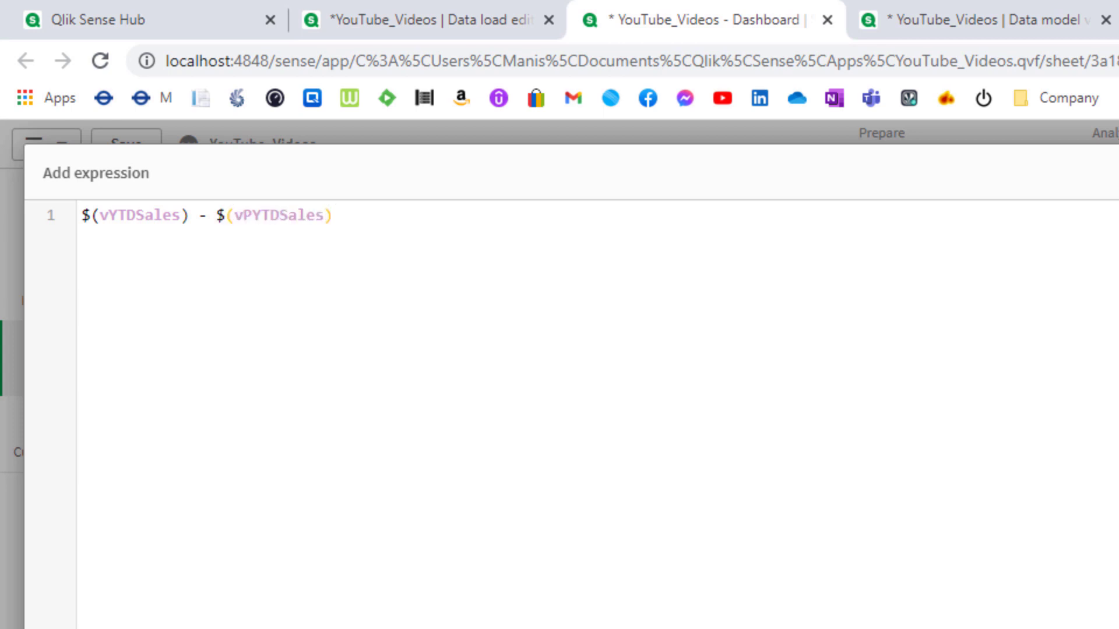
{"action": "left_click", "coordinate": [1084, 605]}
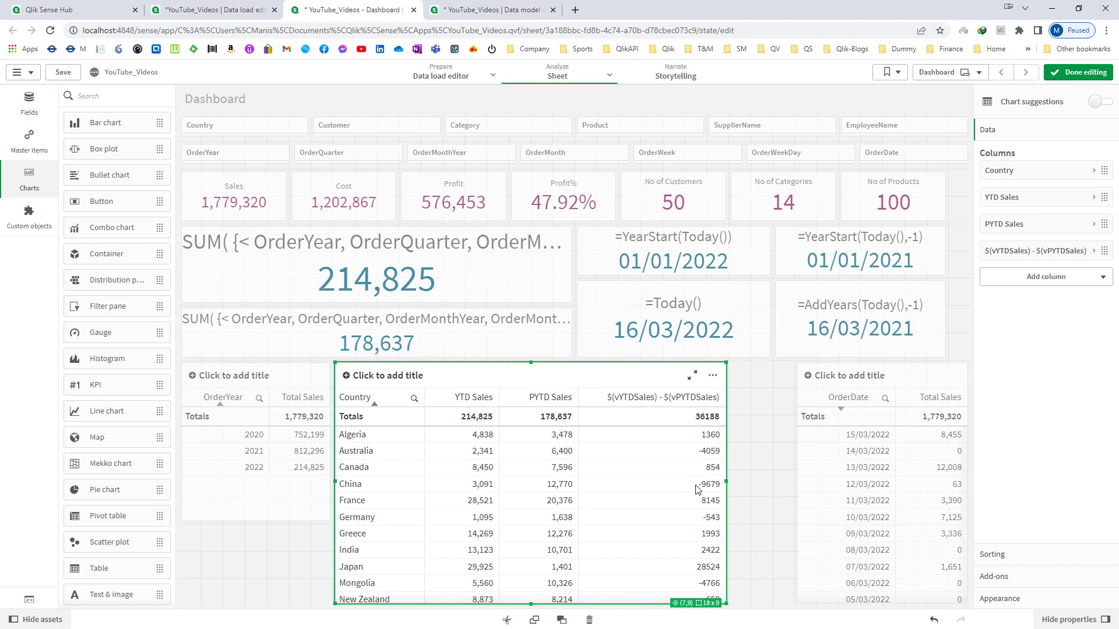
Step: Start a new variable named vYTDvsPYTDSales and copy the column's $(vYTDSales) - $(vPYTDSales) expression into its definition
{"action": "left_click", "coordinate": [1032, 251]}
{"action": "left_click", "coordinate": [1010, 286]}
{"action": "key", "text": "ctrl+c"}
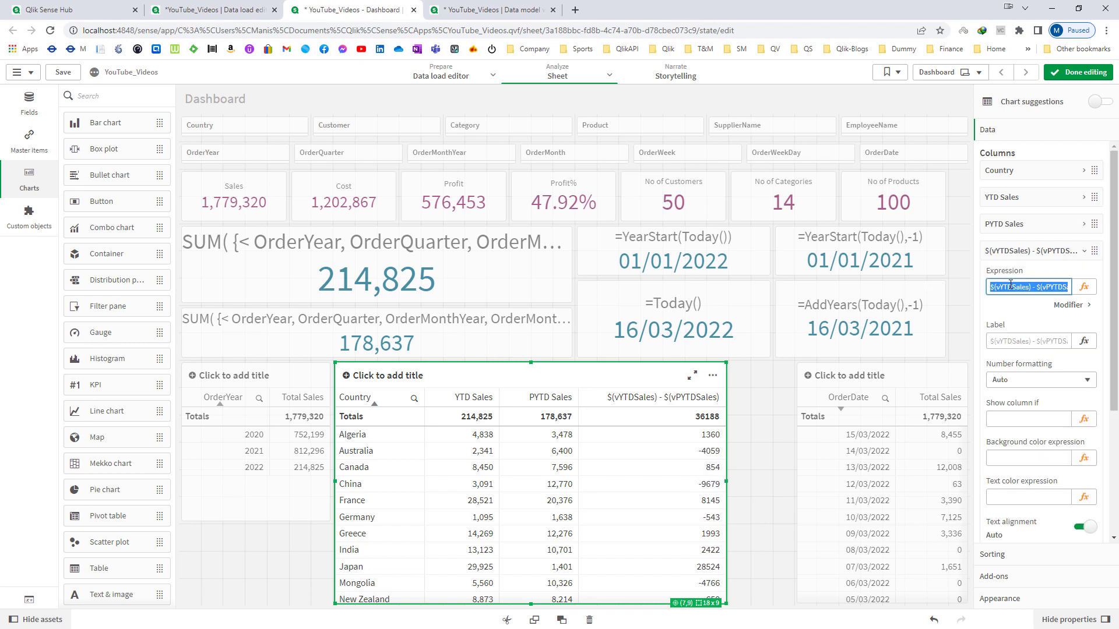
{"action": "left_click", "coordinate": [29, 600]}
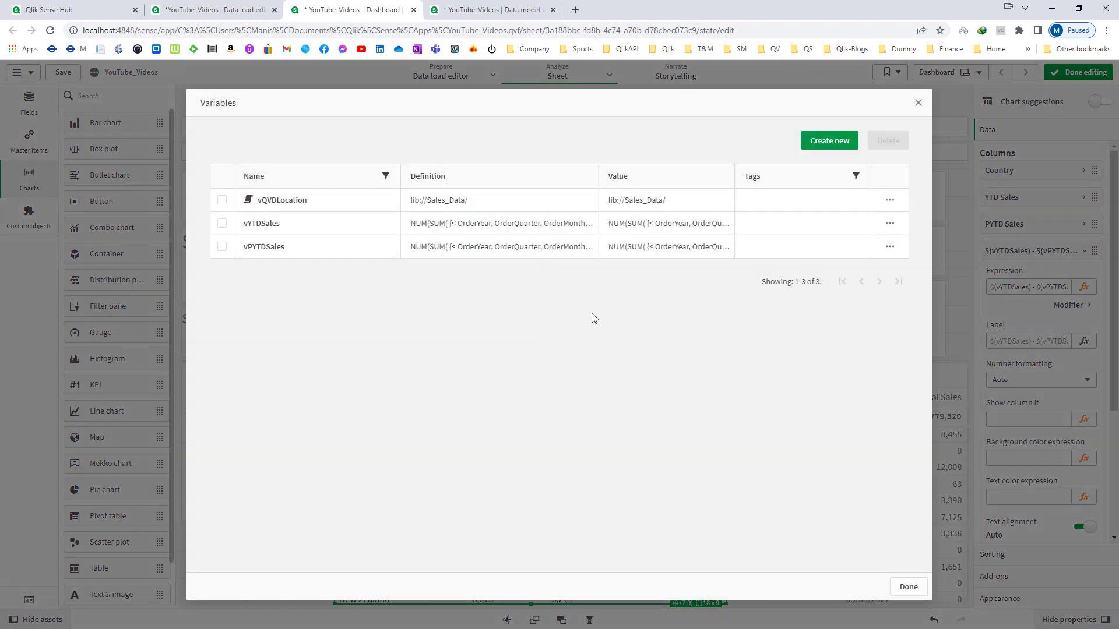
{"action": "left_click", "coordinate": [844, 141]}
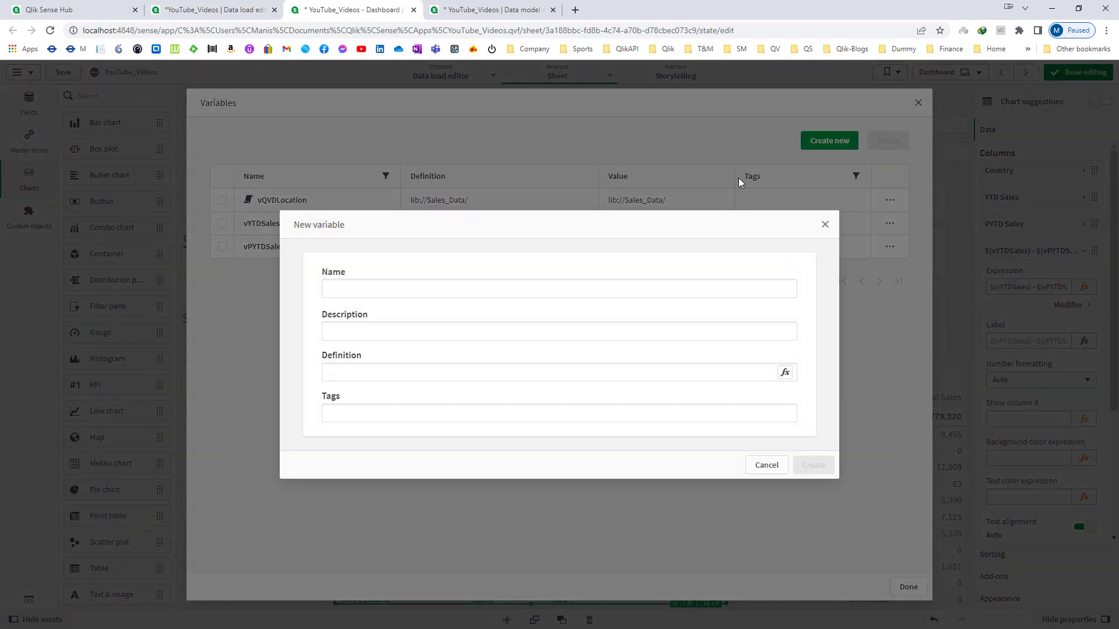
{"action": "left_click", "coordinate": [617, 288]}
{"action": "type", "text": "vYTDvsPYTDSales"}
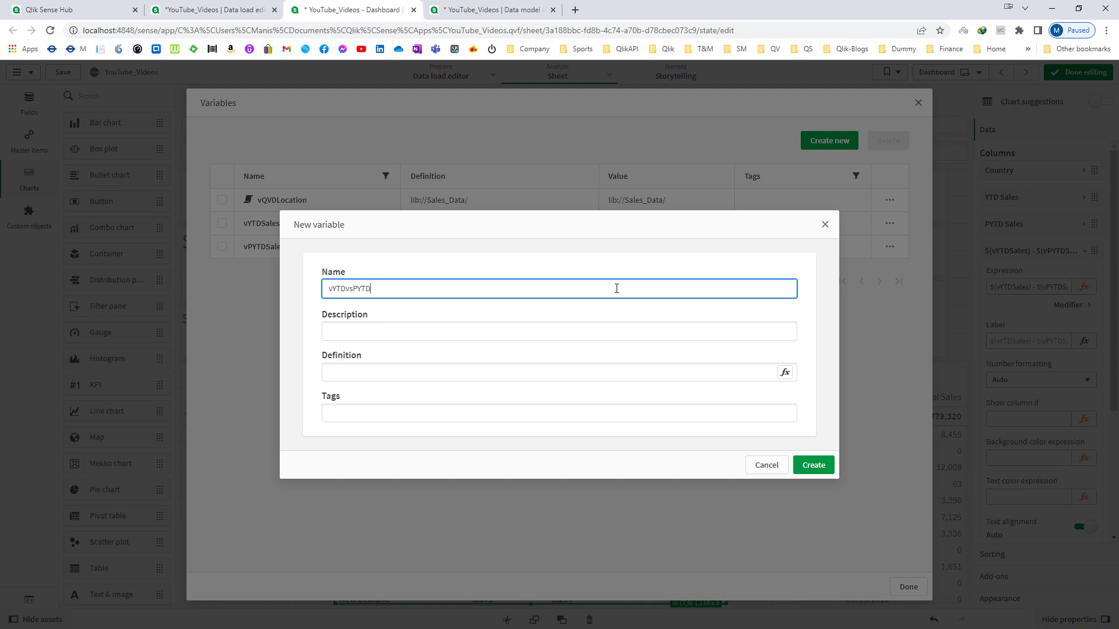
{"action": "left_click", "coordinate": [785, 372]}
{"action": "key", "text": "ctrl+v"}
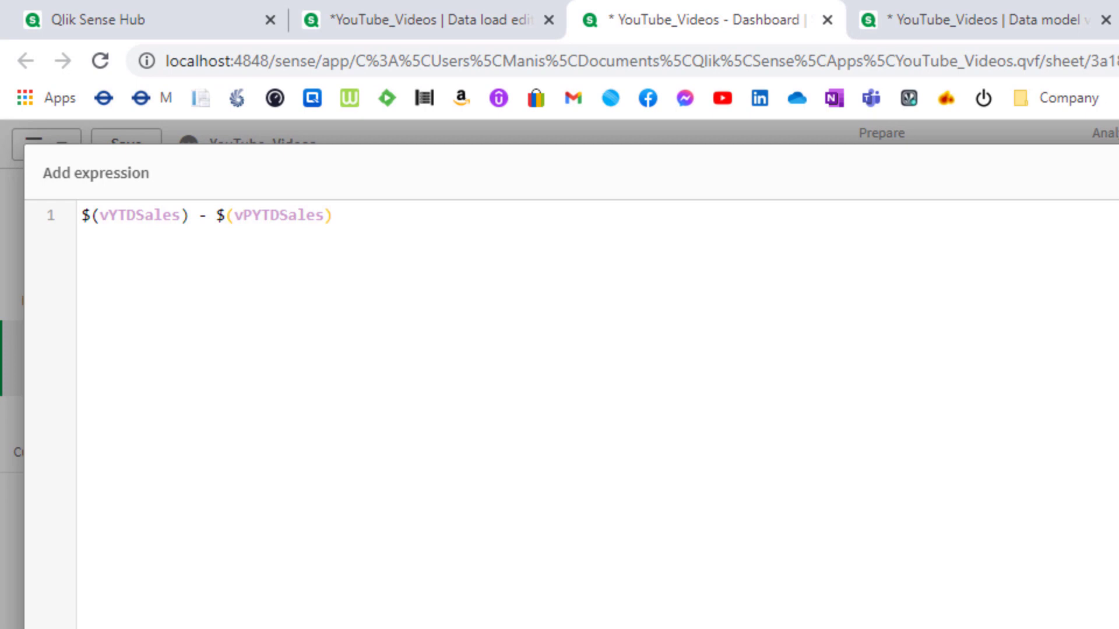
Step: Enclose the difference in parentheses, wrap it in NUM( ) with the format '#,##0', and create the variable
{"action": "left_click", "coordinate": [82, 215]}
{"action": "type", "text": "("}
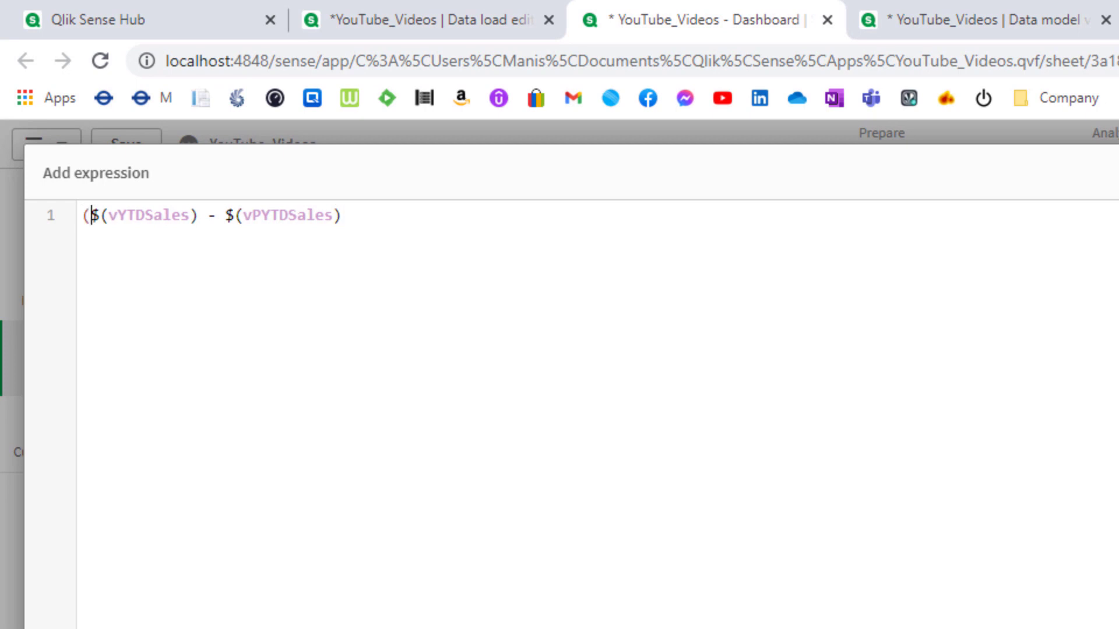
{"action": "left_click", "coordinate": [345, 216]}
{"action": "type", "text": ")"}
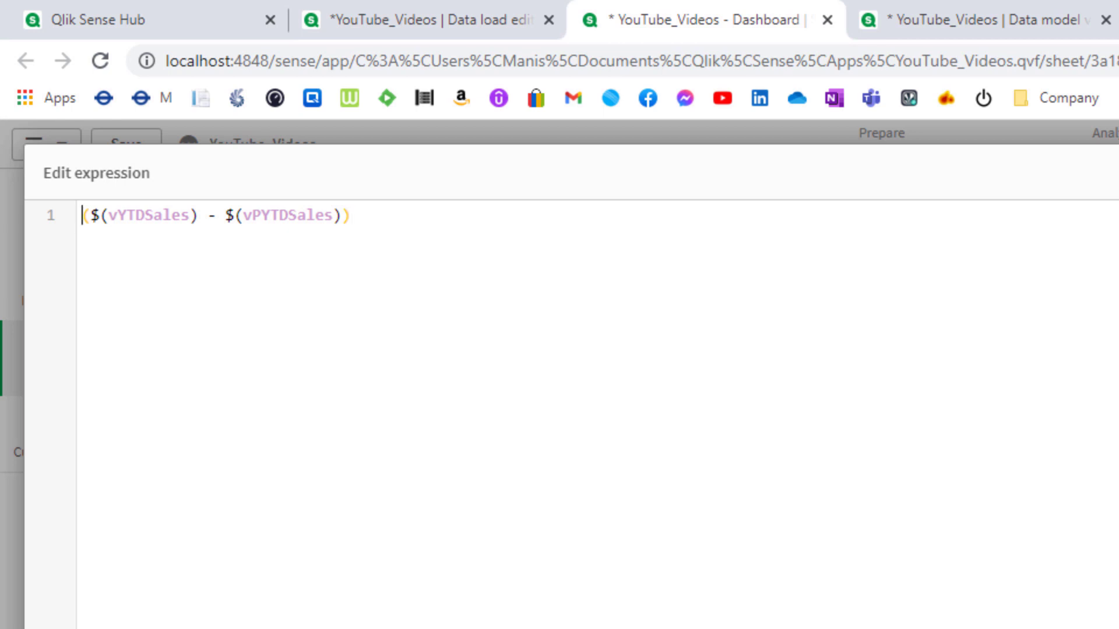
{"action": "type", "text": "NUM("}
{"action": "left_click", "coordinate": [385, 215]}
{"action": "type", "text": ")"}
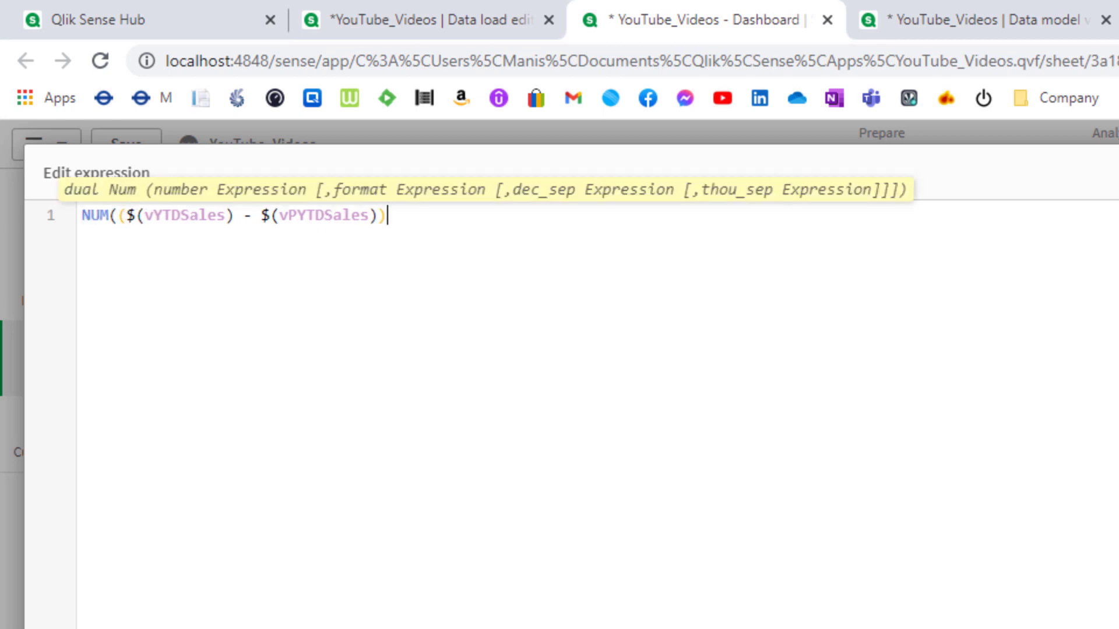
{"action": "type", "text": ",'#,##0')"}
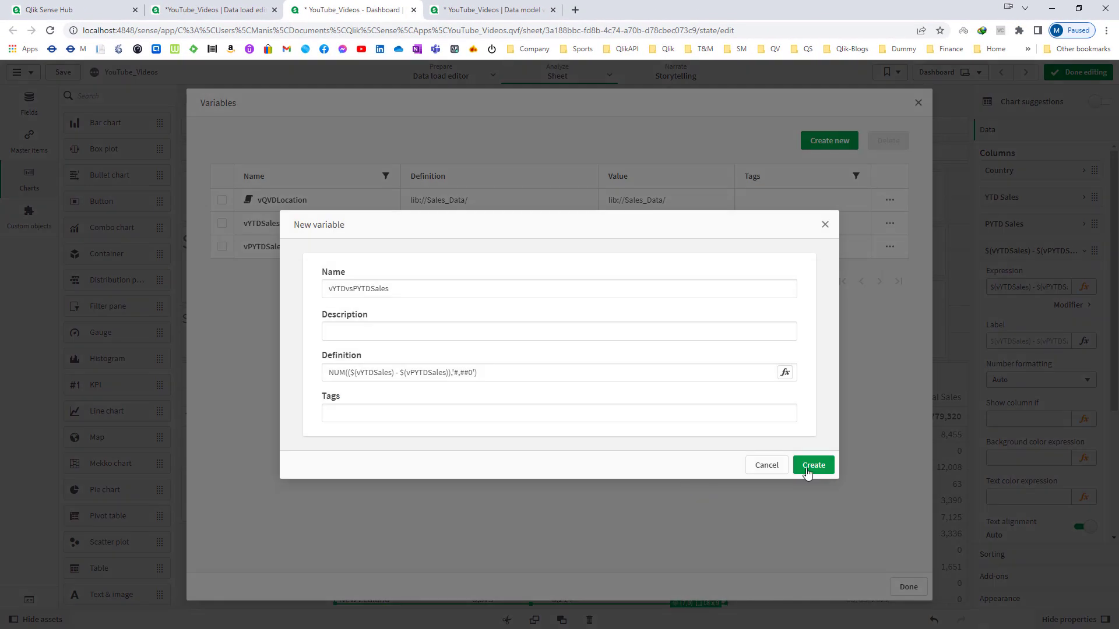
{"action": "left_click", "coordinate": [813, 465]}
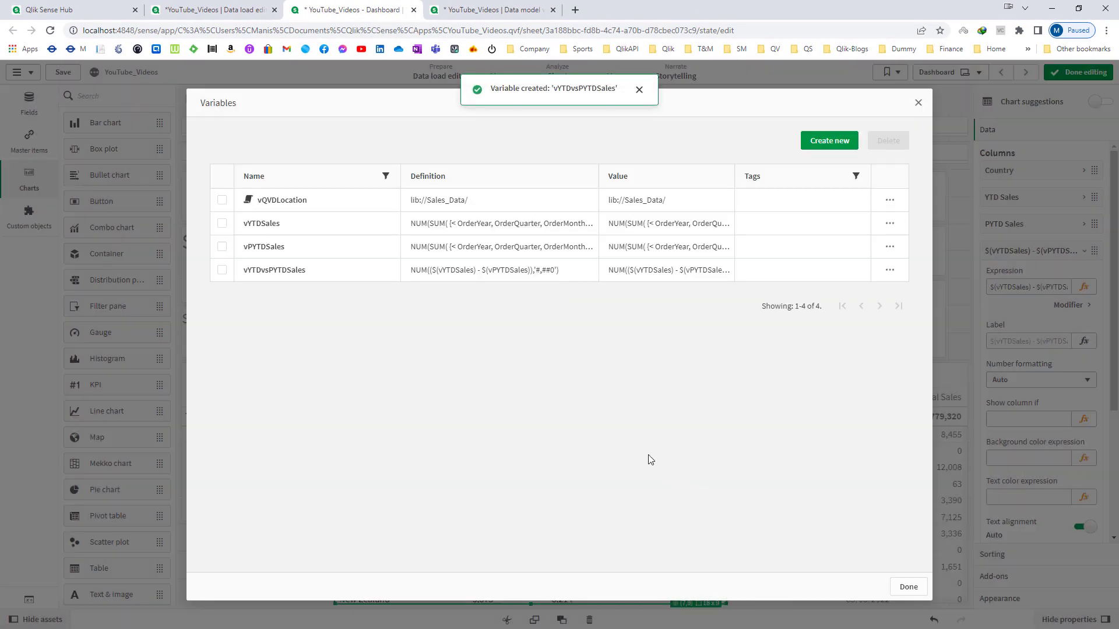
Step: Add a measure column to the Country table with the expression $(vYTDvsPYTDSales)
{"action": "left_click", "coordinate": [907, 587]}
{"action": "left_click", "coordinate": [1039, 276]}
{"action": "left_click", "coordinate": [1069, 321]}
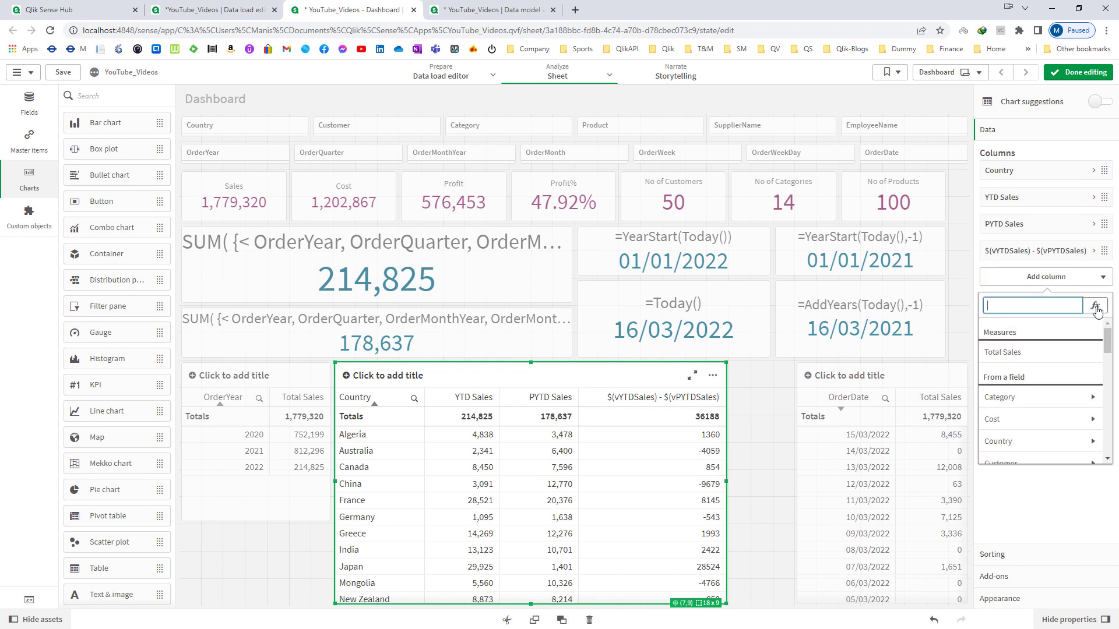
{"action": "left_click", "coordinate": [1094, 305]}
{"action": "type", "text": "vY"}
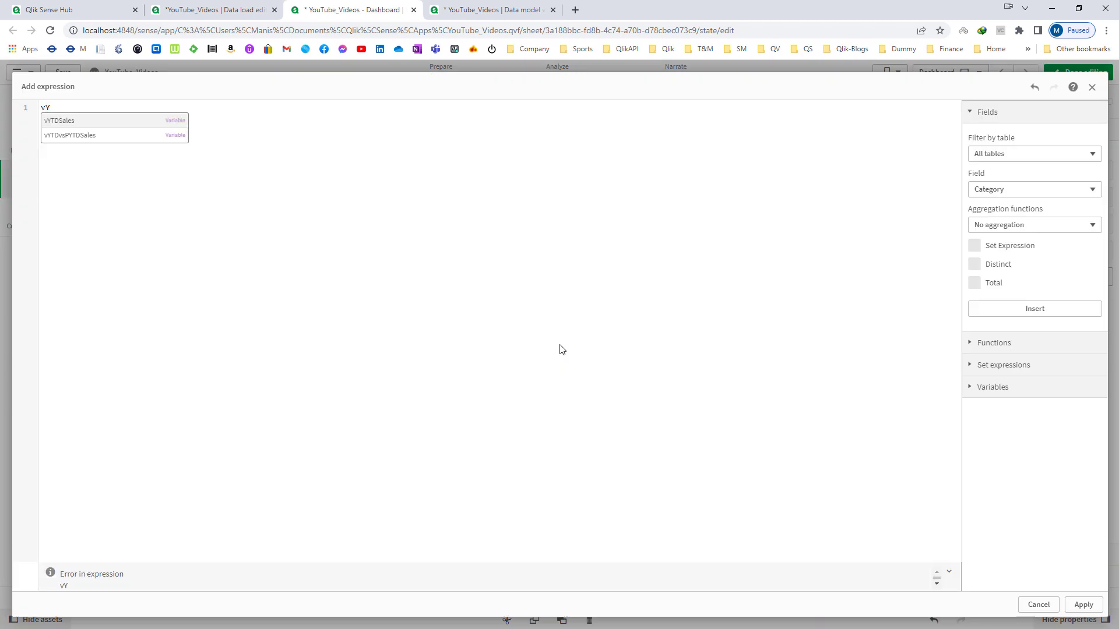
{"action": "key", "text": "Down"}
{"action": "key", "text": "Return"}
{"action": "key", "text": "Home"}
{"action": "type", "text": "$("}
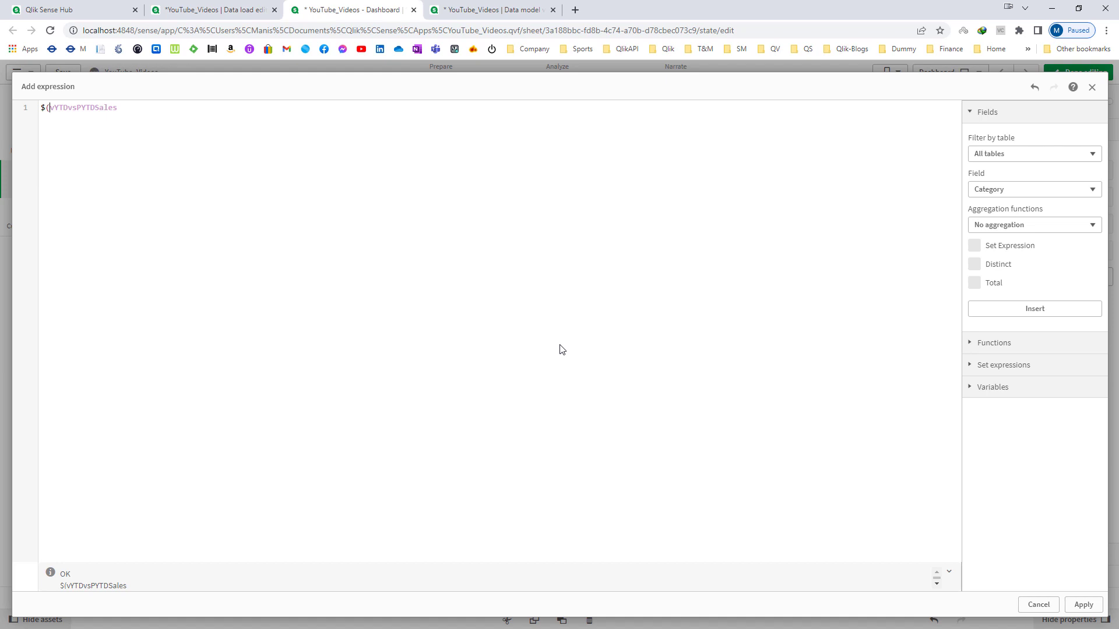
{"action": "type", "text": ")"}
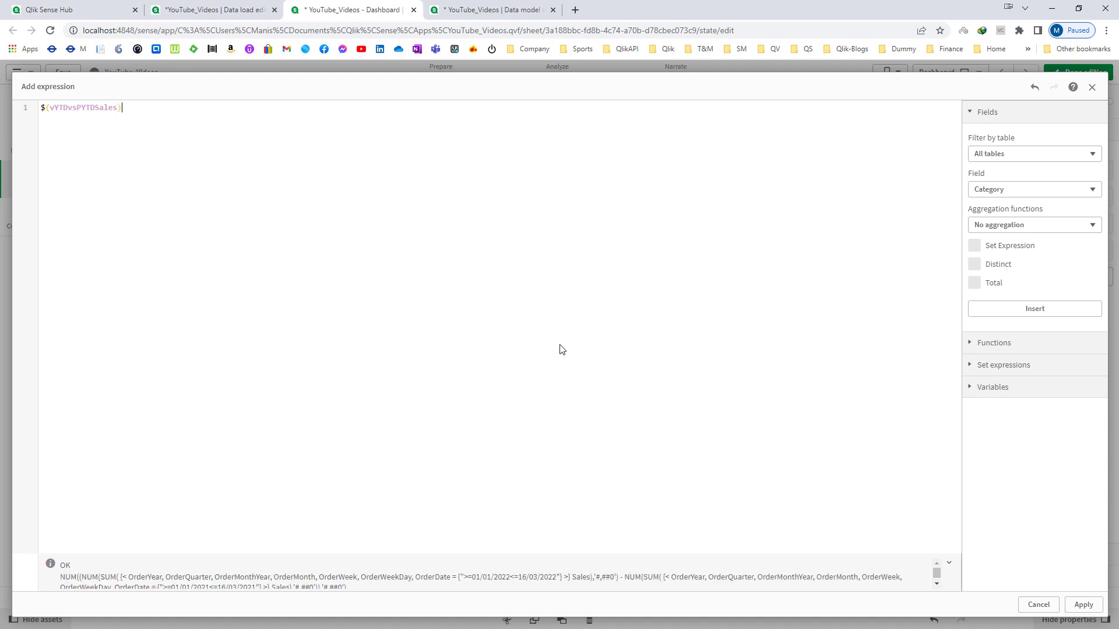
{"action": "left_click", "coordinate": [1080, 605]}
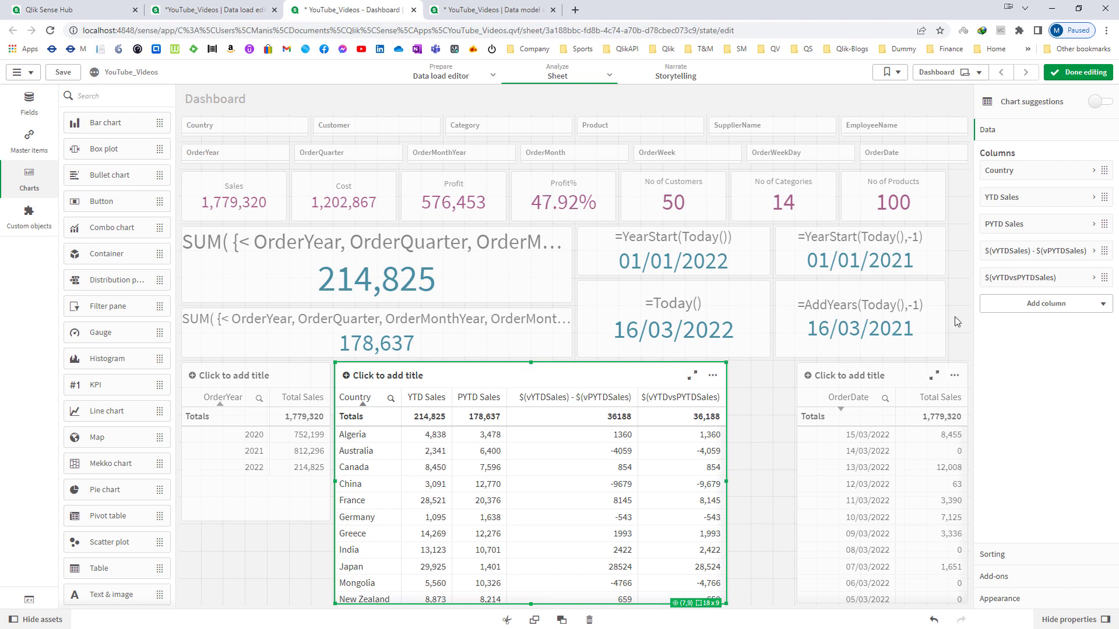
Step: Delete the $(vYTDSales) - $(vPYTDSales) column and copy the expression of the $(vYTDvsPYTDSales) column
{"action": "right_click", "coordinate": [999, 255]}
{"action": "left_click", "coordinate": [1002, 224]}
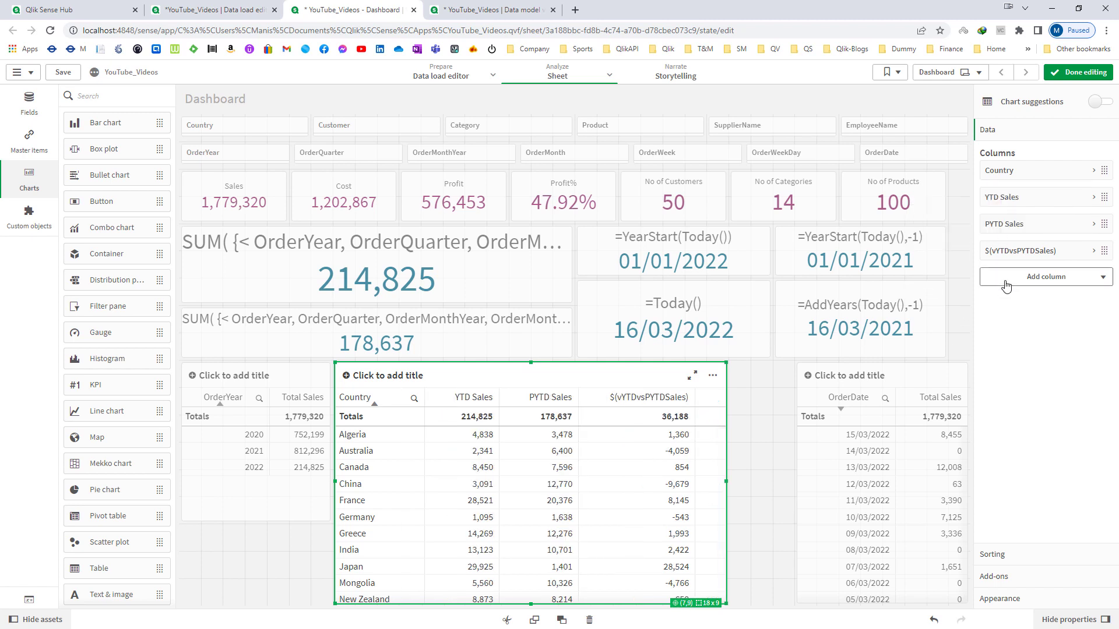
{"action": "left_click", "coordinate": [1020, 251]}
{"action": "left_click_drag", "start_coordinate": [1057, 287], "coordinate": [984, 295]}
{"action": "key", "text": "ctrl+c"}
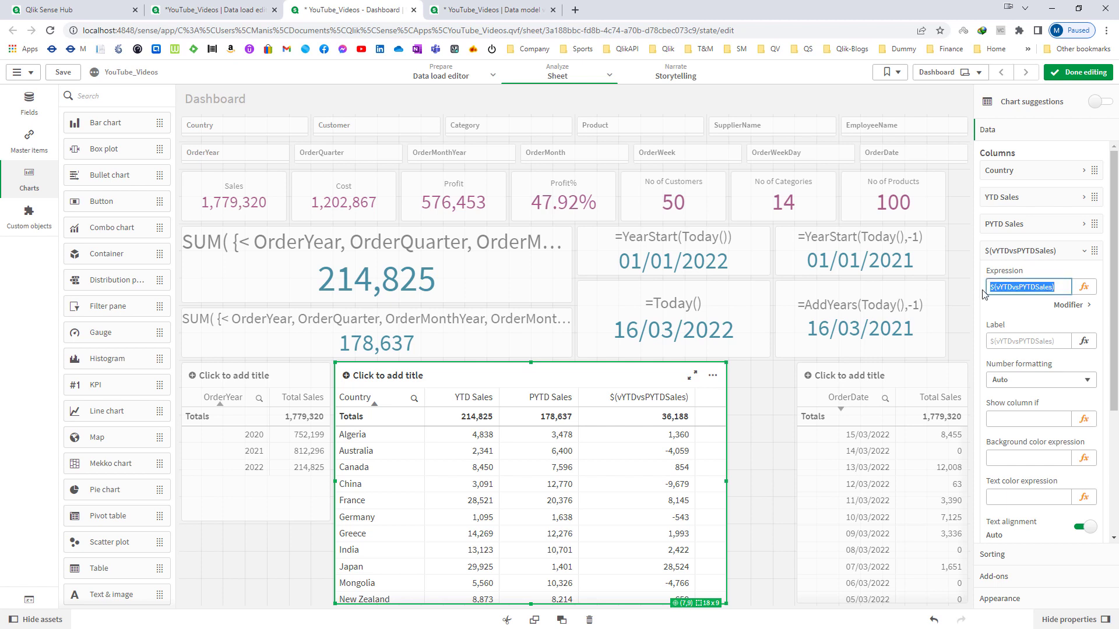
{"action": "left_click", "coordinate": [1049, 250]}
Step: Add another measure column using the copied expression, divided by the previous-year variable: $(vYTDvsPYTDSales) / $(vPYTDSales)
{"action": "left_click", "coordinate": [1067, 276]}
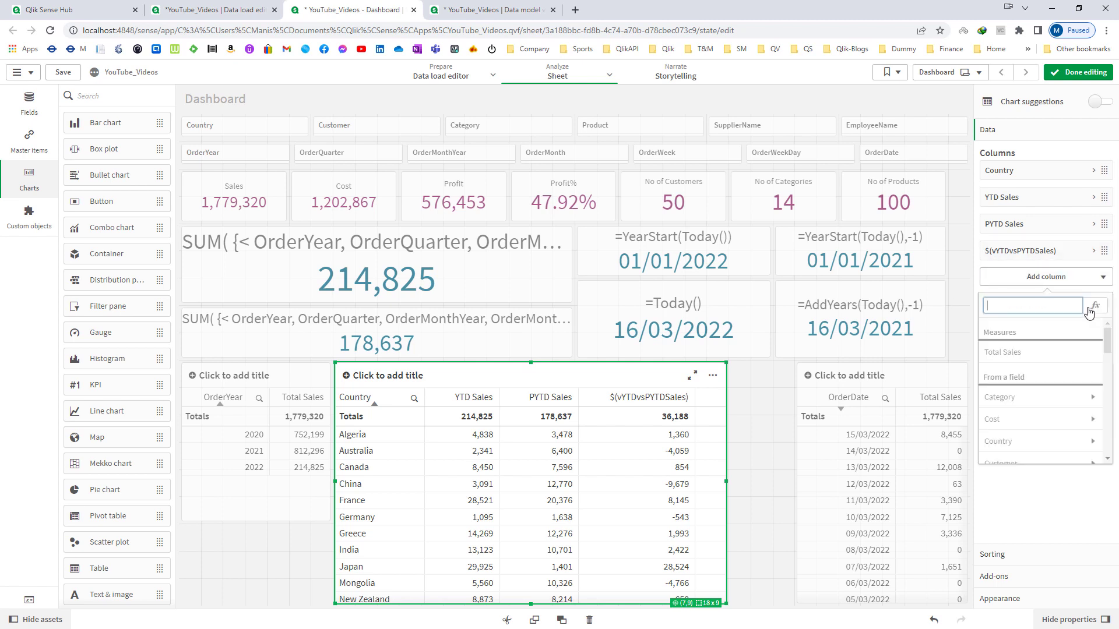
{"action": "left_click", "coordinate": [1095, 306]}
{"action": "key", "text": "ctrl+v"}
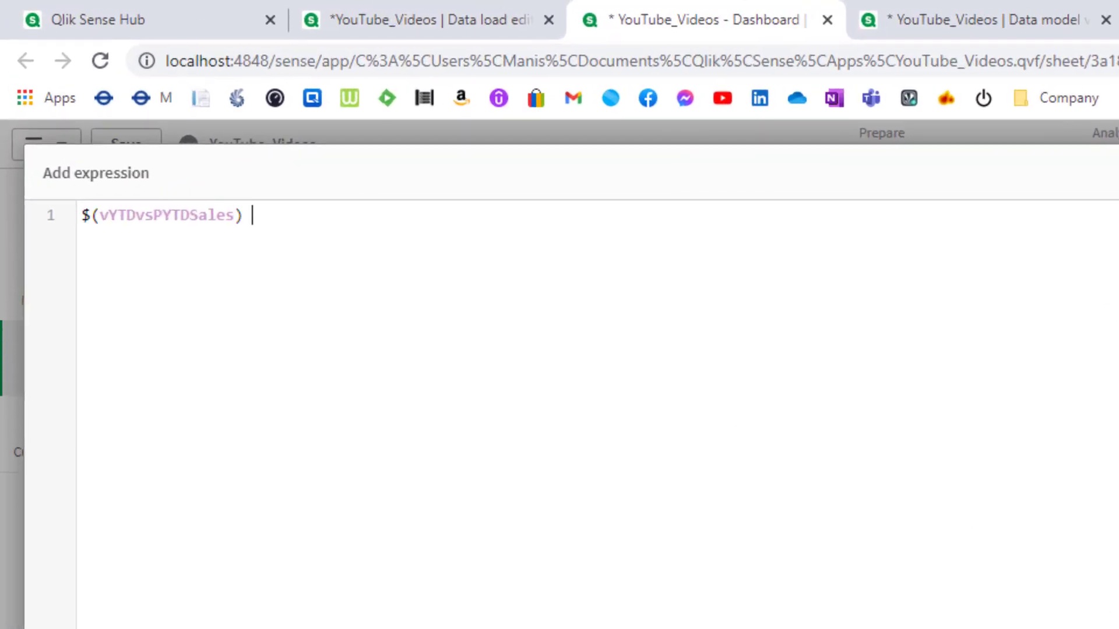
{"action": "type", "text": "/ vPY"}
{"action": "key", "text": "Return"}
{"action": "key", "text": "Left"}
{"action": "key", "text": "Left"}
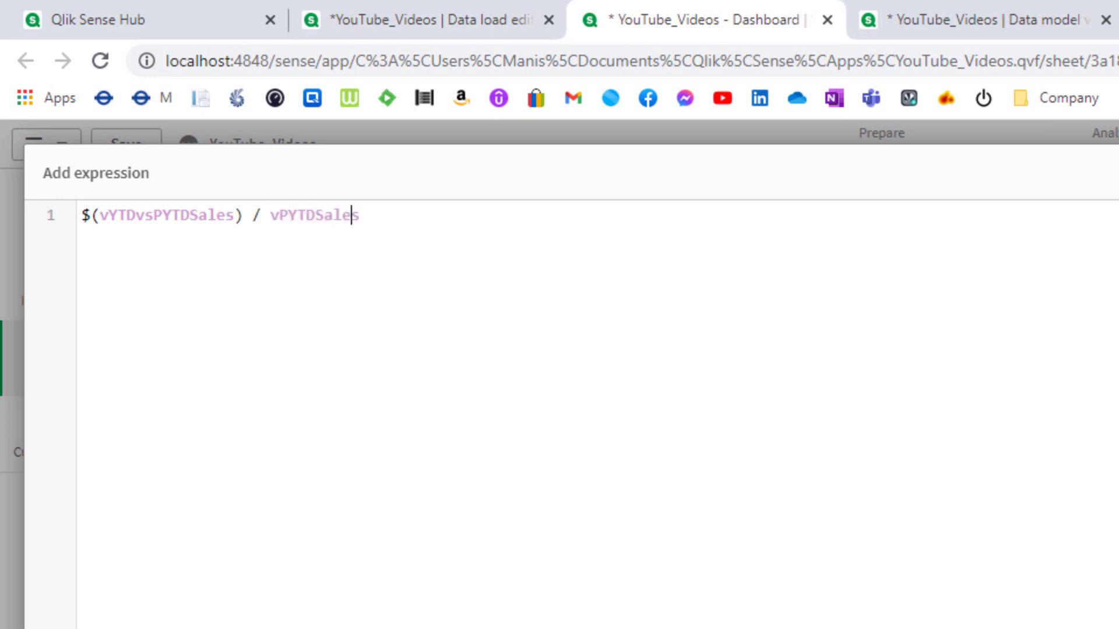
{"action": "key", "text": "ctrl+Left"}
{"action": "key", "text": "ctrl+Left"}
{"action": "type", "text": "$("}
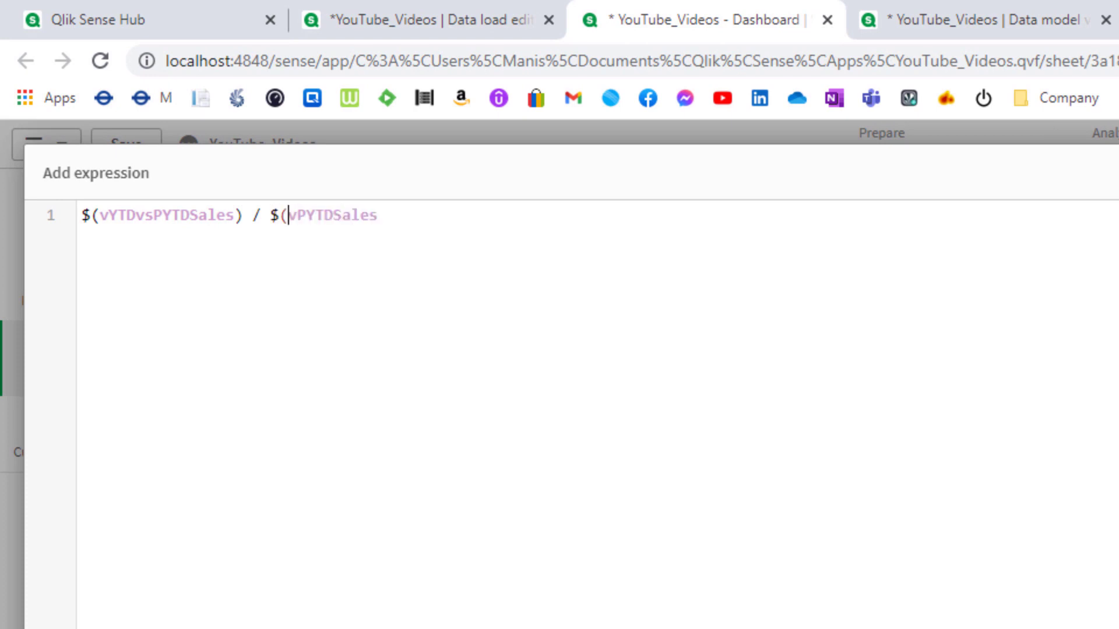
{"action": "left_click", "coordinate": [378, 215]}
{"action": "type", "text": ")"}
Step: Wrap the ratio measure in NUM( ) with the format '#,##0.00%' and apply the expression
{"action": "left_click", "coordinate": [81, 215]}
{"action": "type", "text": "NUM("}
{"action": "left_click", "coordinate": [423, 215]}
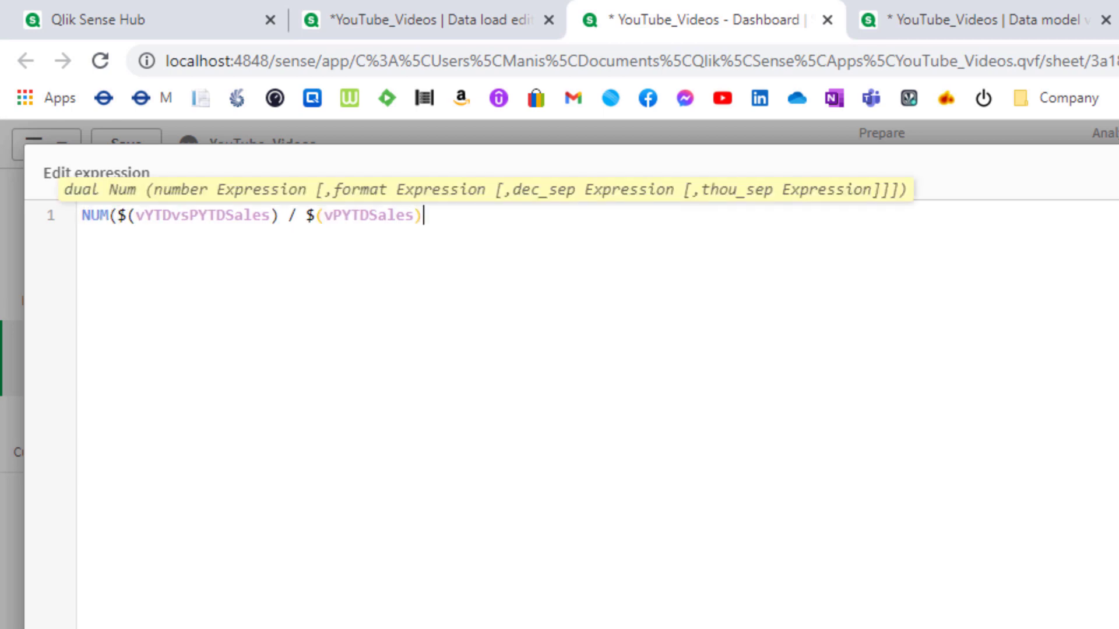
{"action": "type", "text": ",'#,##0."}
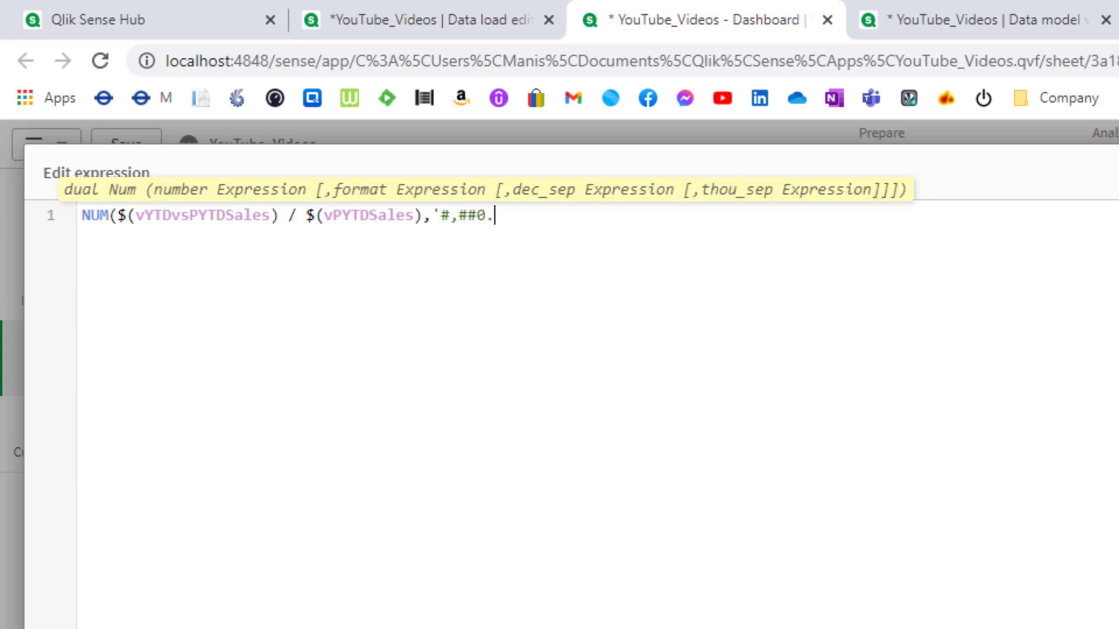
{"action": "type", "text": "00%')"}
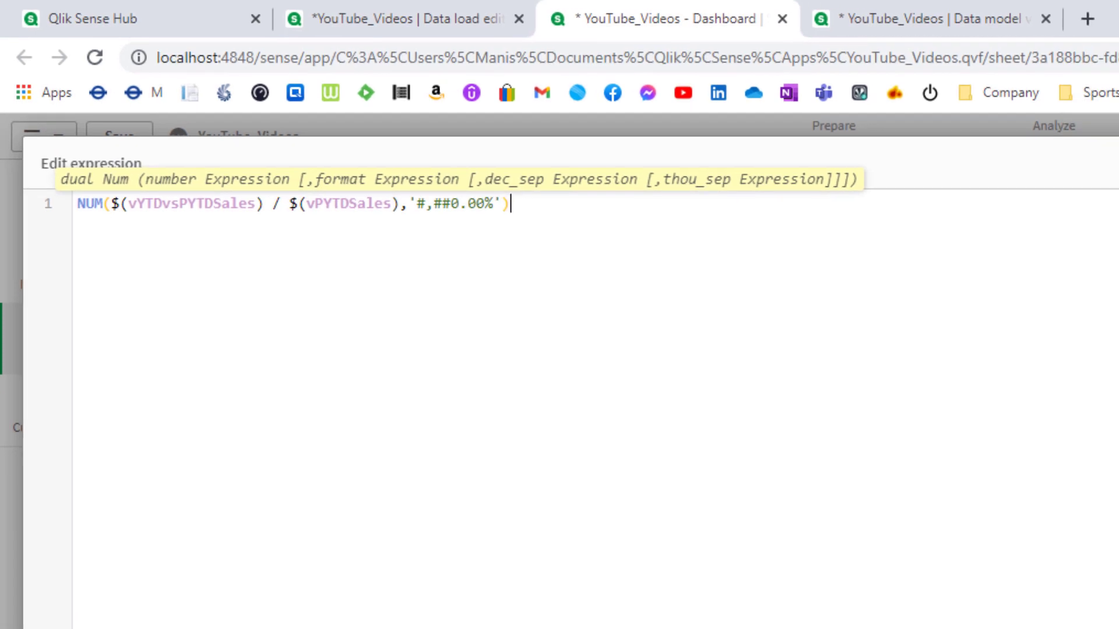
{"action": "left_click", "coordinate": [1078, 603]}
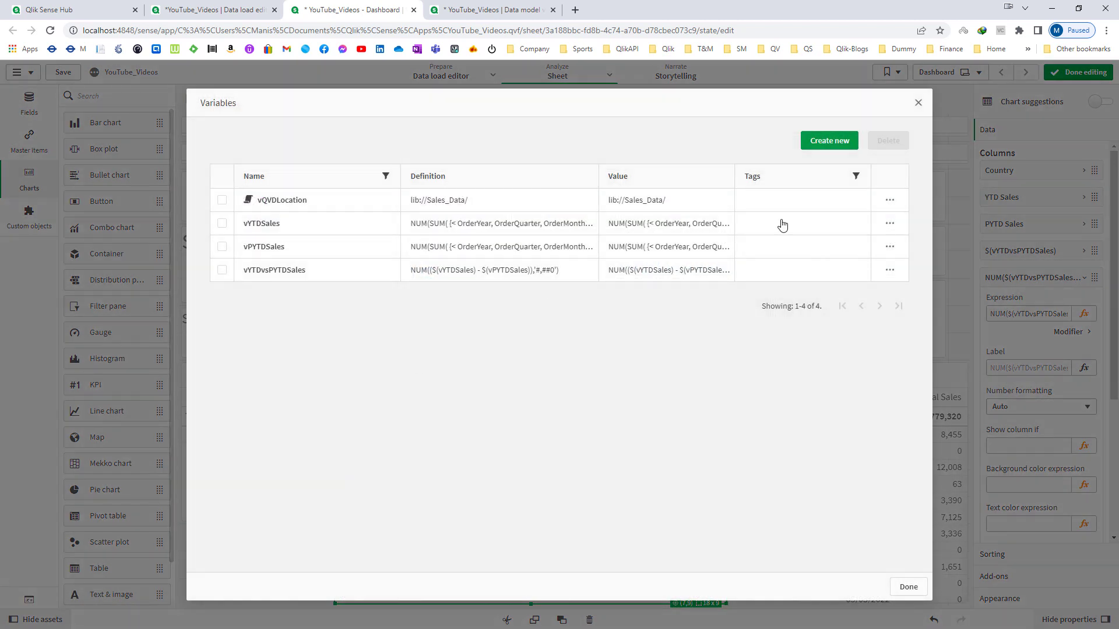
Step: Create the variable vYTDvsPYTDSales% with the definition NUM($(vYTDvsPYTDSales) / $(vPYTDSales),'#,##0.00%') and close the variables overview
{"action": "left_click", "coordinate": [827, 141]}
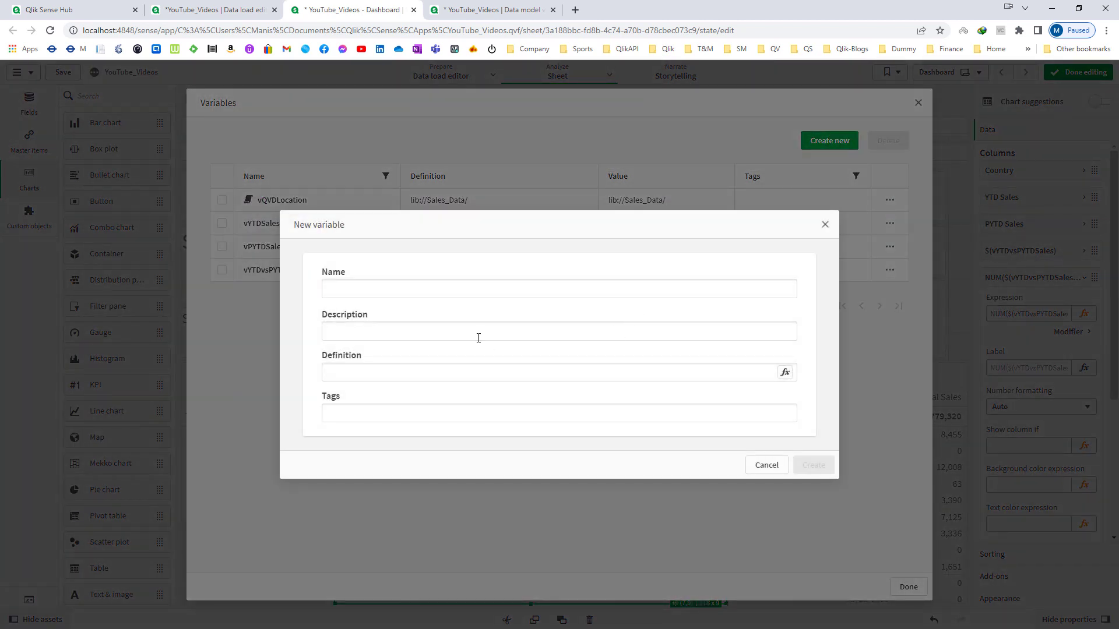
{"action": "left_click", "coordinate": [440, 288]}
{"action": "type", "text": "vYTDvsPY"}
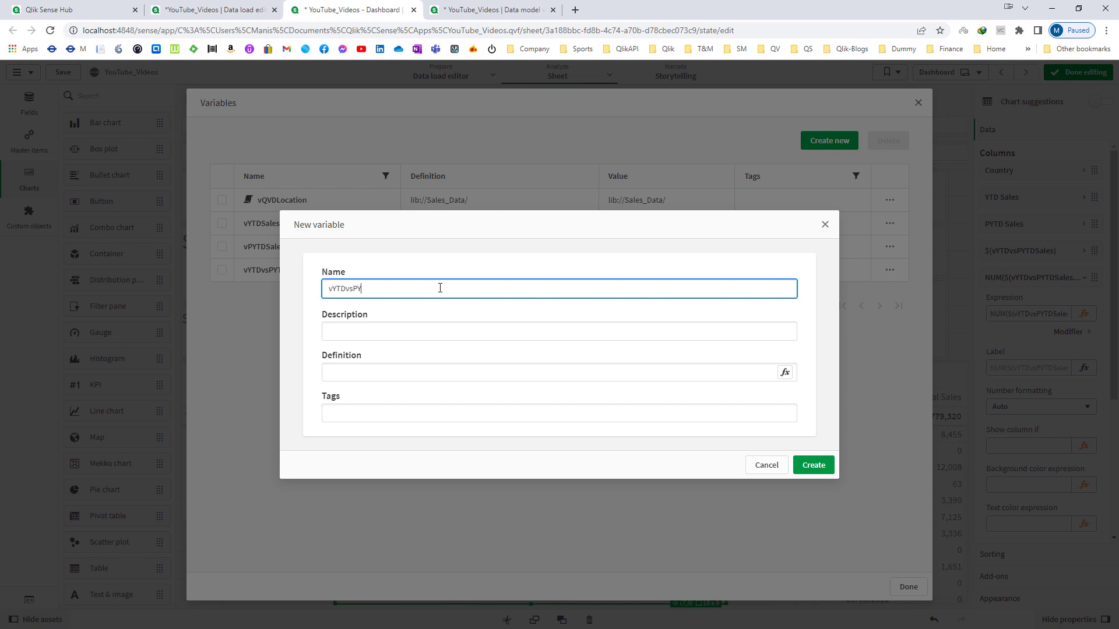
{"action": "type", "text": "TDSales"}
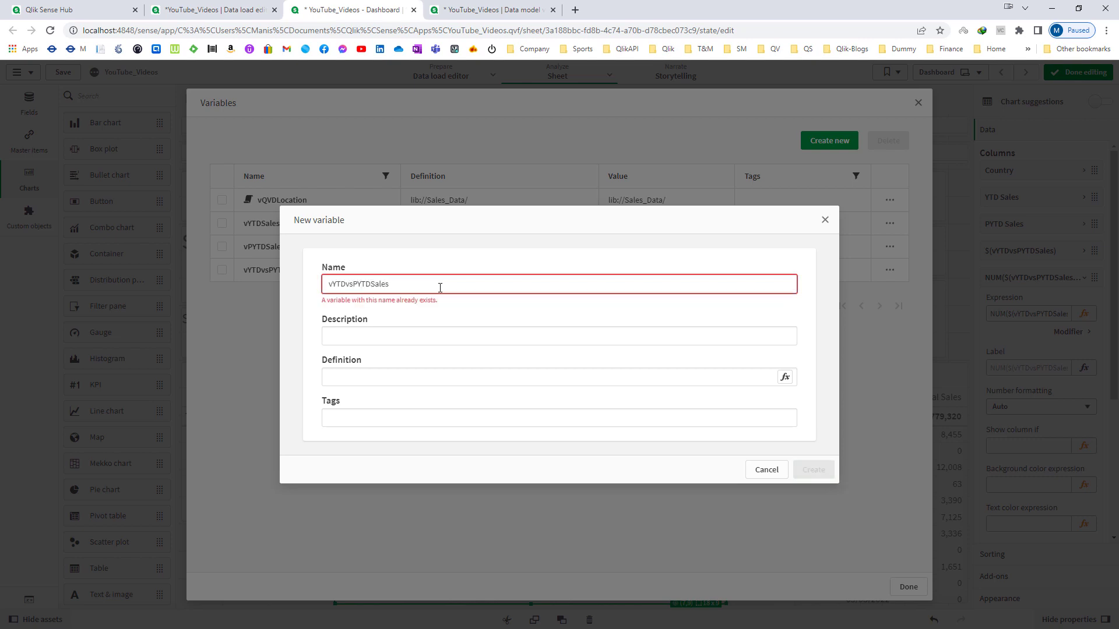
{"action": "type", "text": "%"}
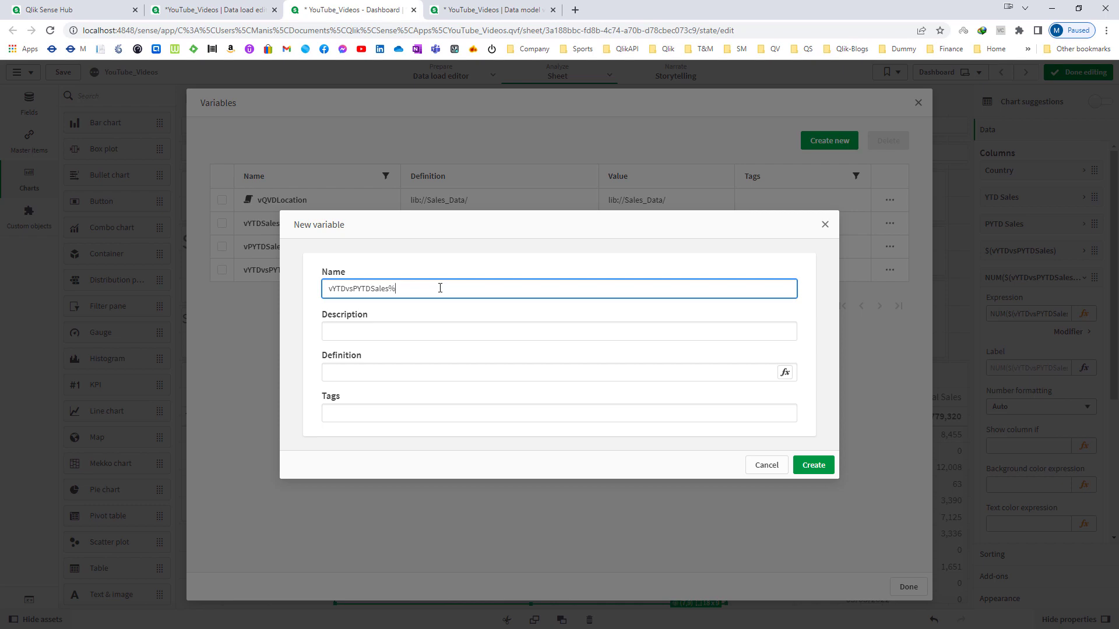
{"action": "key", "text": "Tab"}
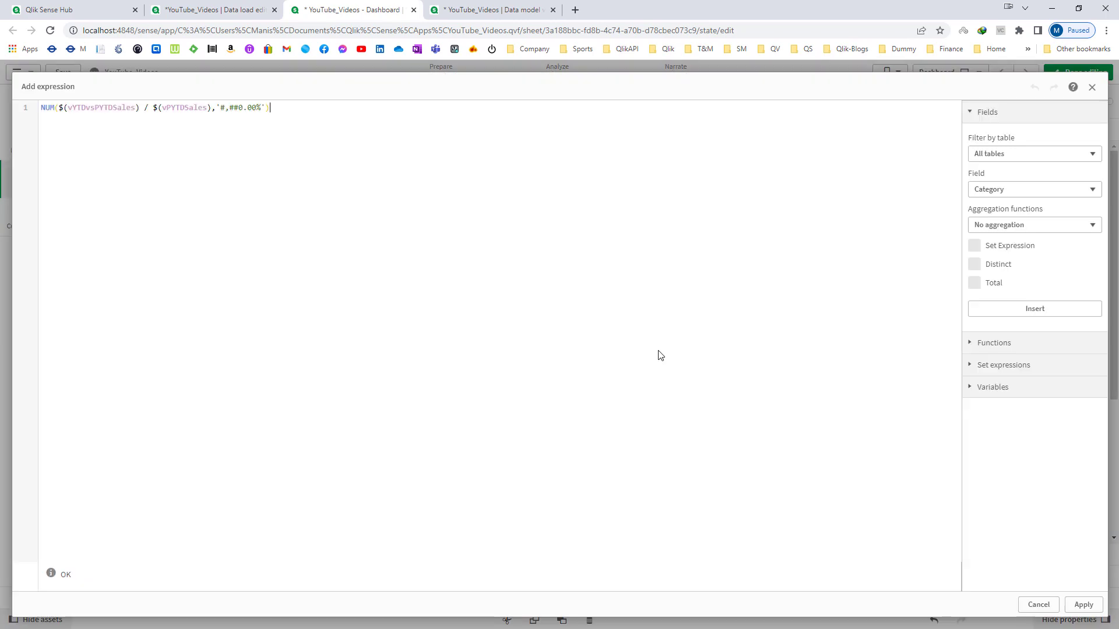
{"action": "left_click", "coordinate": [1083, 604]}
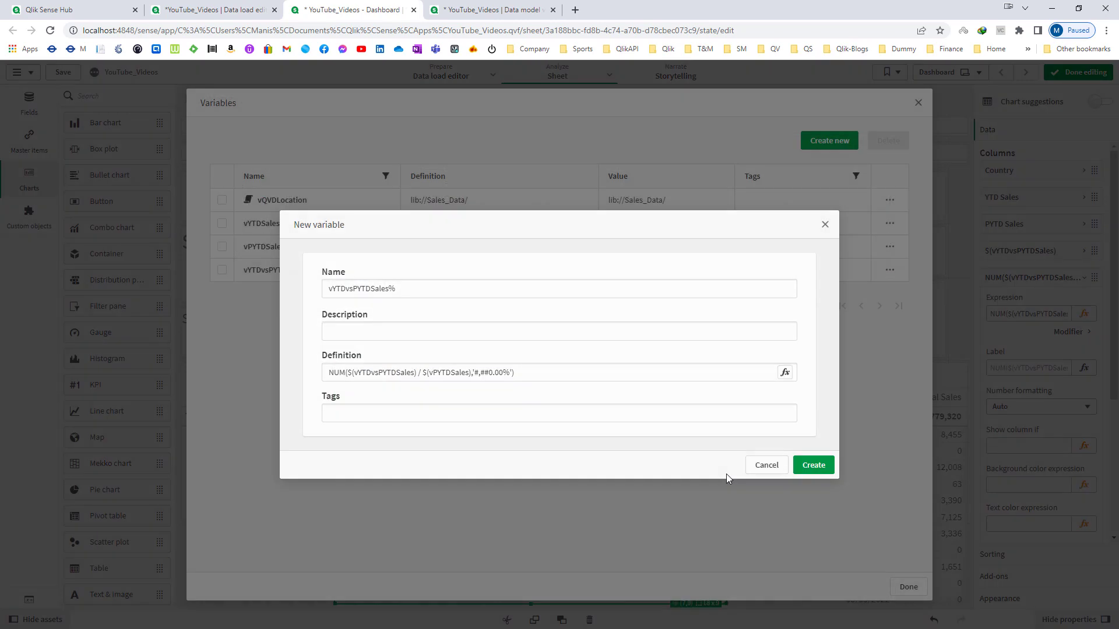
{"action": "left_click", "coordinate": [802, 466]}
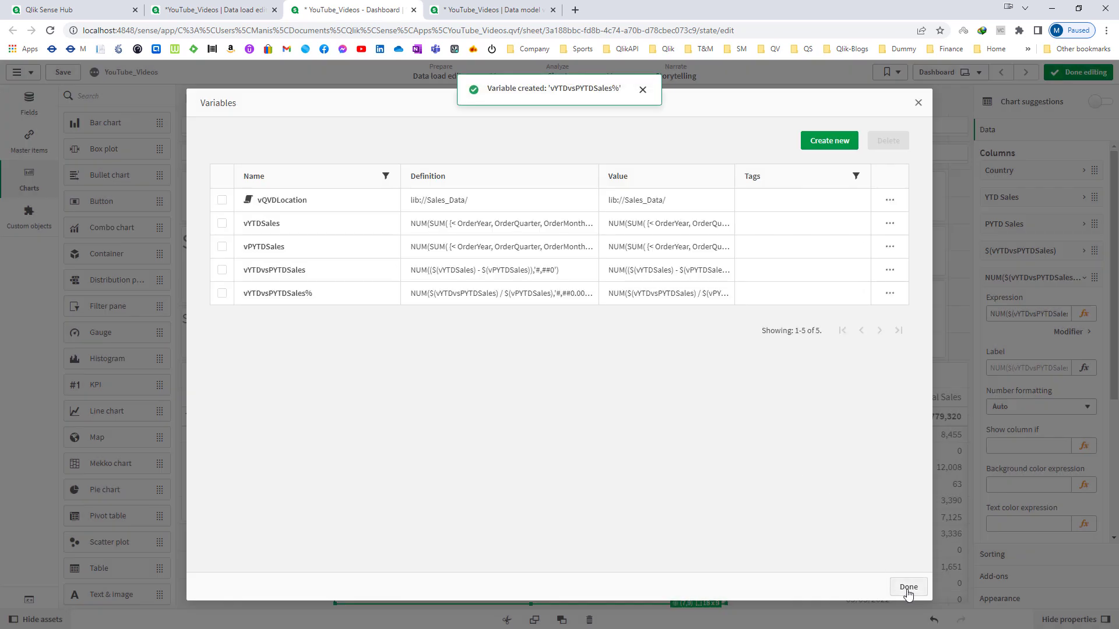
{"action": "left_click", "coordinate": [908, 587]}
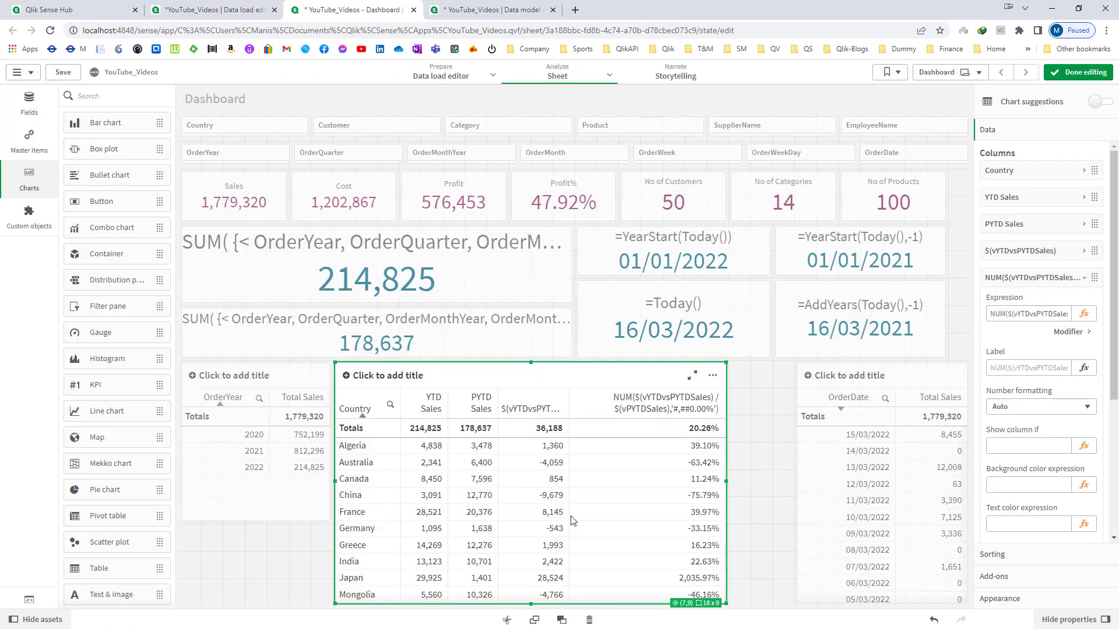
Step: Add a measure column with the expression $(vYTDvsPYTDSales%) to the Country table and remove the NUM( ) ratio column
{"action": "left_click", "coordinate": [1036, 284]}
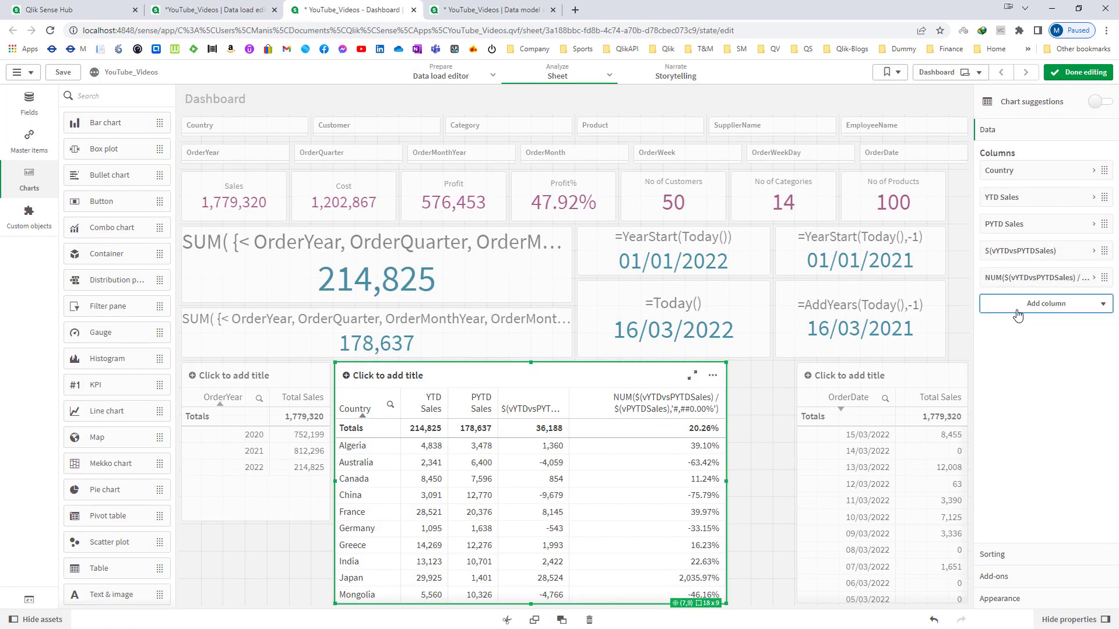
{"action": "left_click", "coordinate": [1018, 312]}
{"action": "left_click", "coordinate": [1020, 352]}
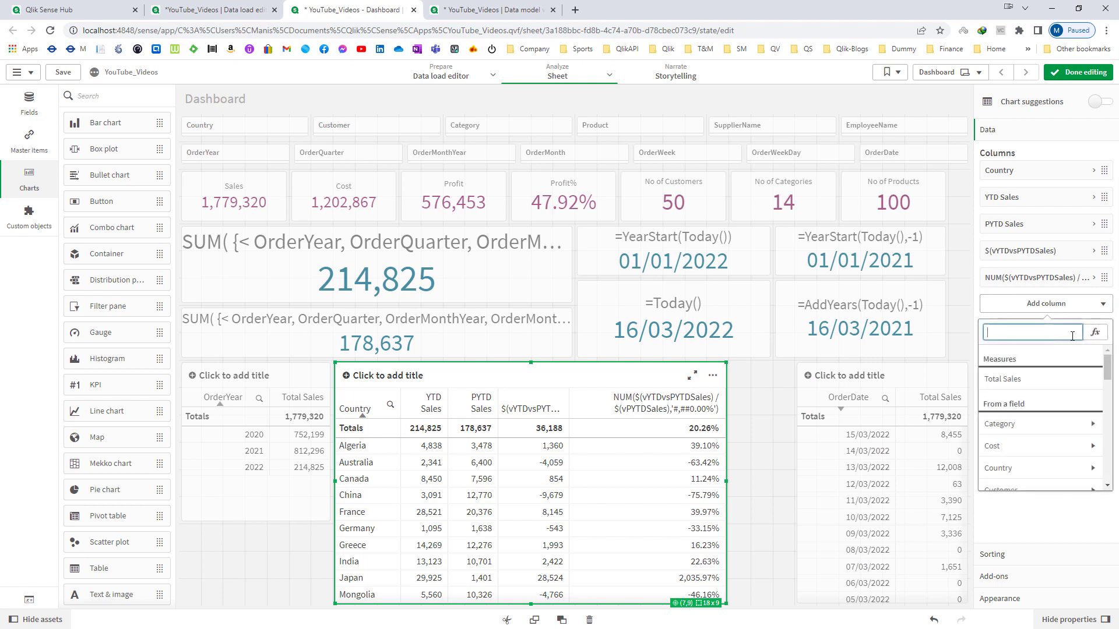
{"action": "left_click", "coordinate": [1095, 332]}
{"action": "type", "text": "vYTD"}
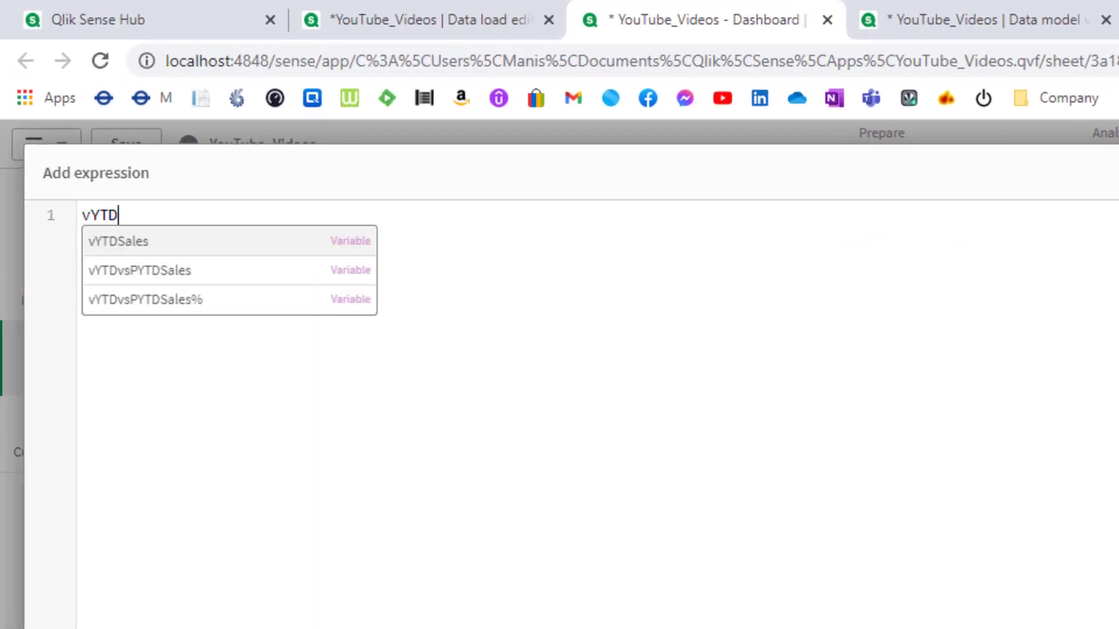
{"action": "key", "text": "Down"}
{"action": "key", "text": "Down"}
{"action": "key", "text": "Return"}
{"action": "key", "text": "Home"}
{"action": "type", "text": "$("}
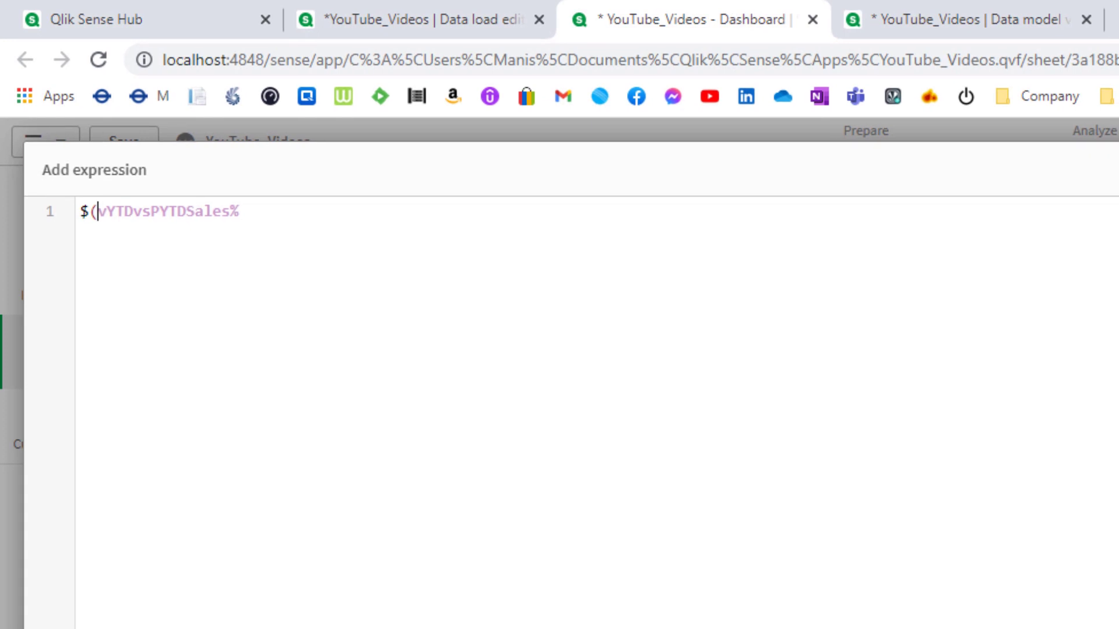
{"action": "key", "text": "End"}
{"action": "type", "text": ")"}
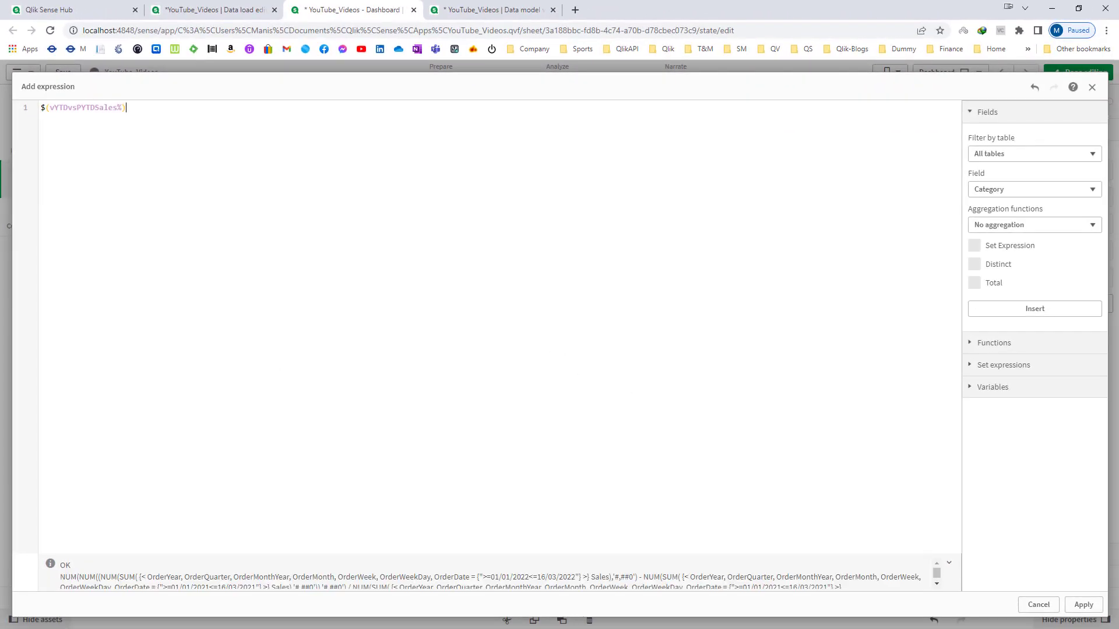
{"action": "left_click", "coordinate": [1083, 604]}
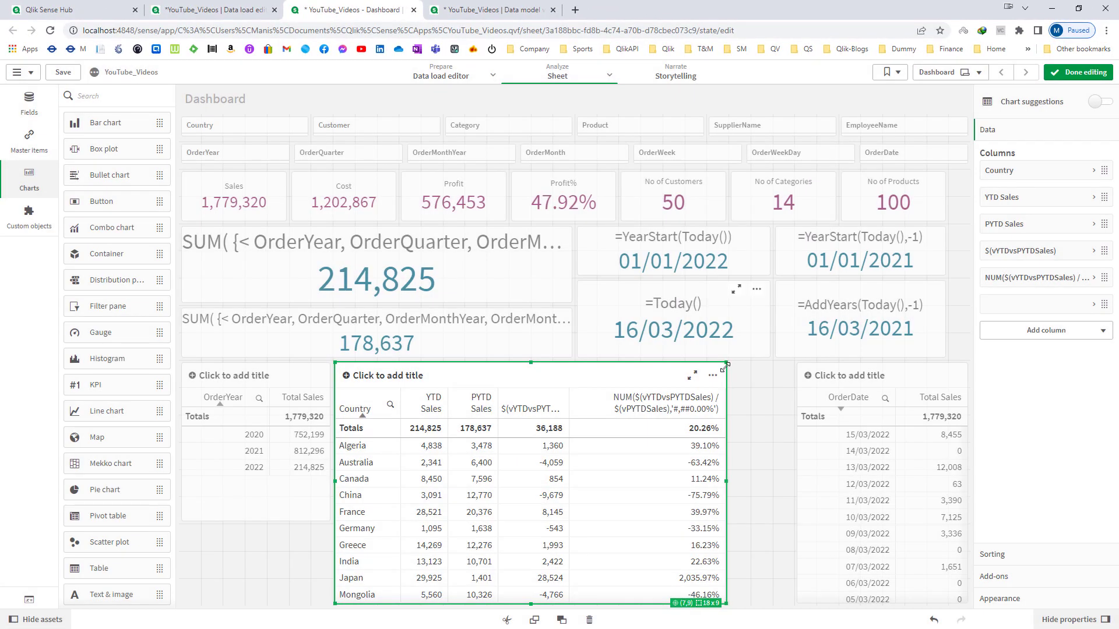
{"action": "left_click_drag", "start_coordinate": [998, 304], "coordinate": [998, 283]}
Step: Label the $(vYTDvsPYTDSales) column YTD vs PYTD
{"action": "left_click", "coordinate": [1017, 252]}
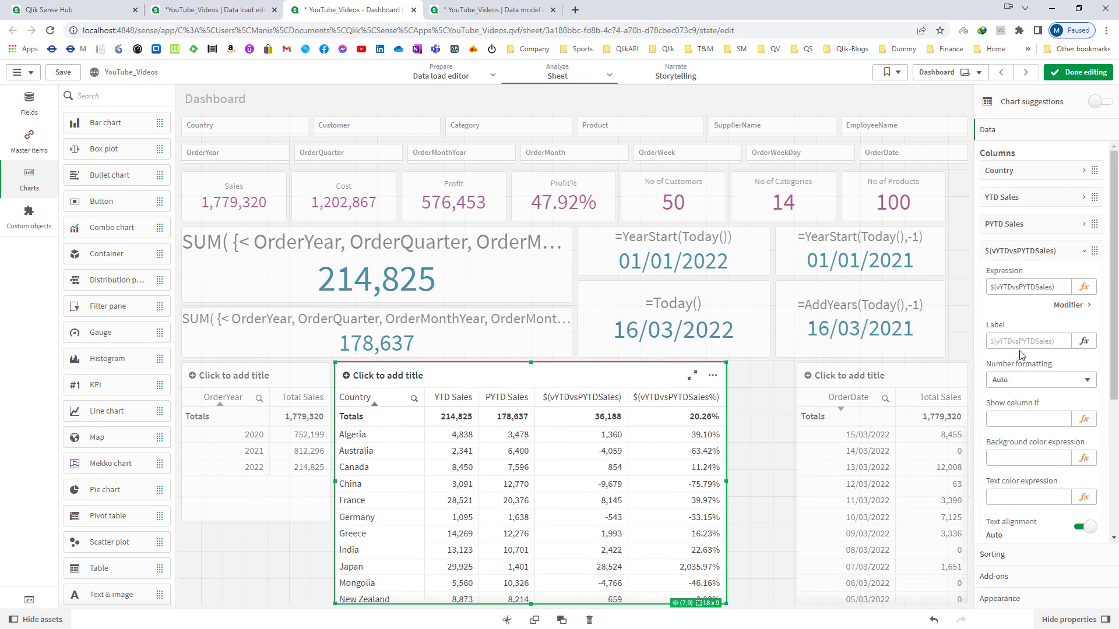
{"action": "left_click", "coordinate": [1021, 343]}
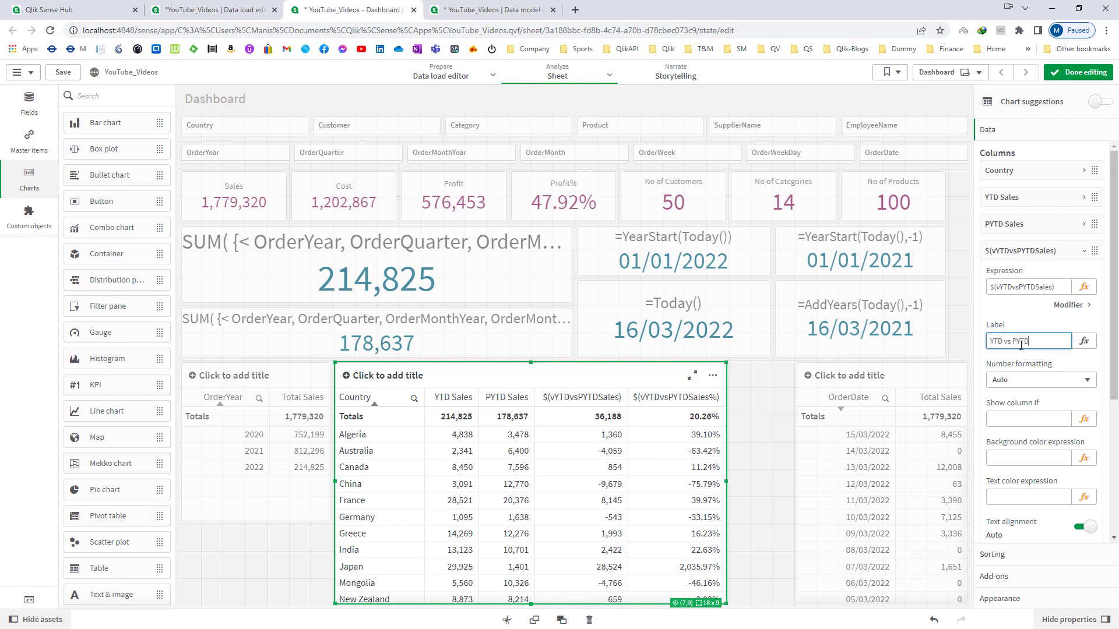
{"action": "left_click", "coordinate": [1026, 252]}
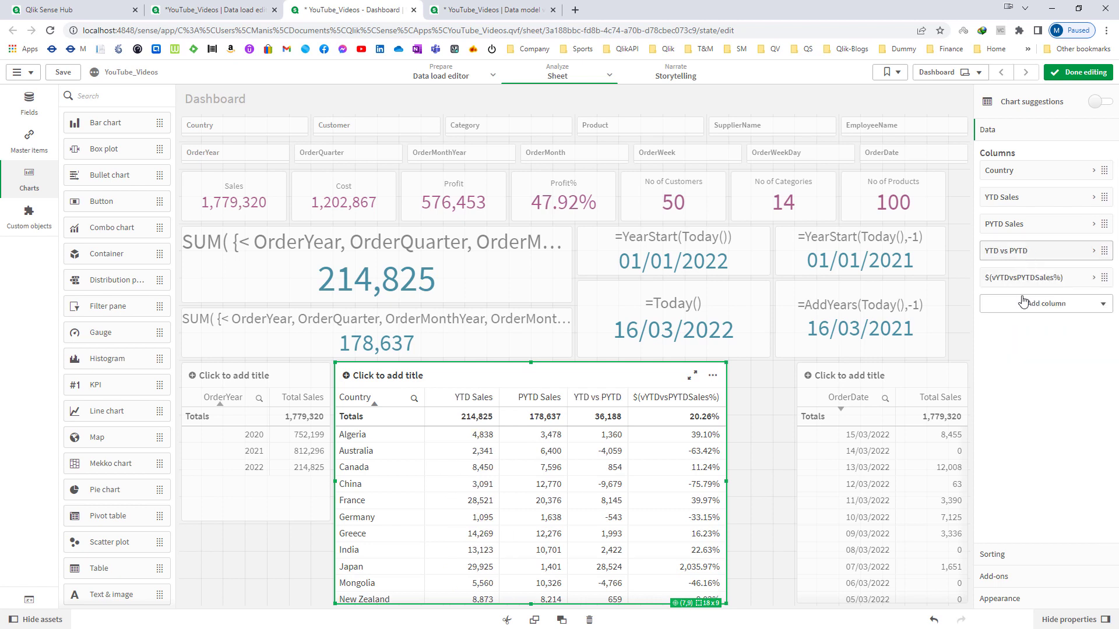
Step: Label the $(vYTDvsPYTDSales%) column YTD vs PYTD % and finish editing the sheet
{"action": "left_click", "coordinate": [1019, 285]}
{"action": "left_click", "coordinate": [1020, 366]}
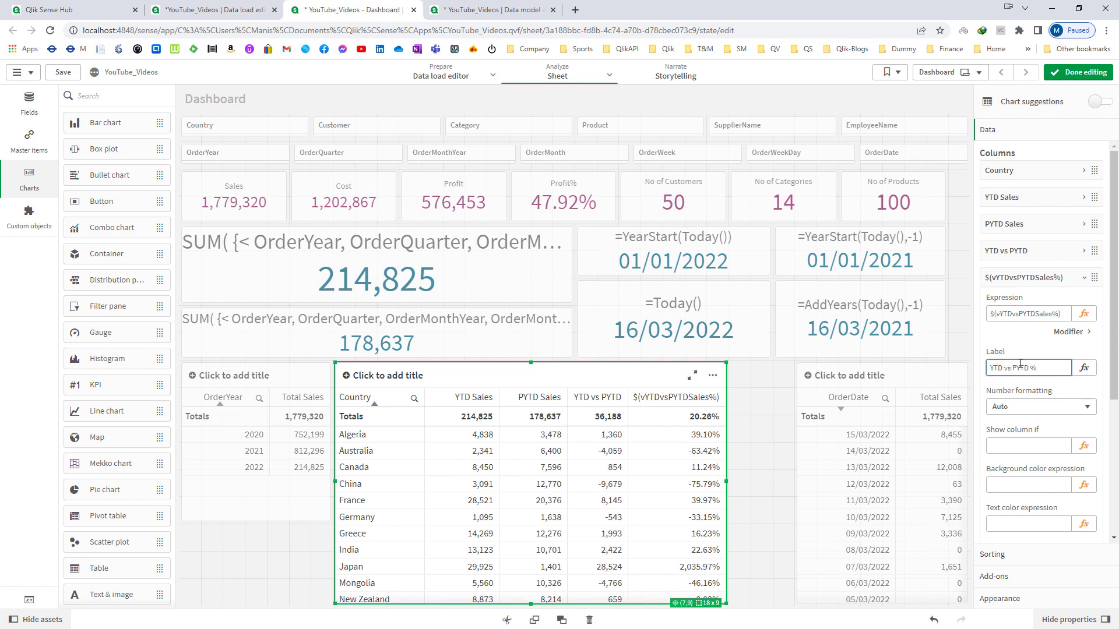
{"action": "type", "text": "YTD vs PYTD %"}
{"action": "key", "text": "Return"}
{"action": "left_click", "coordinate": [1079, 72]}
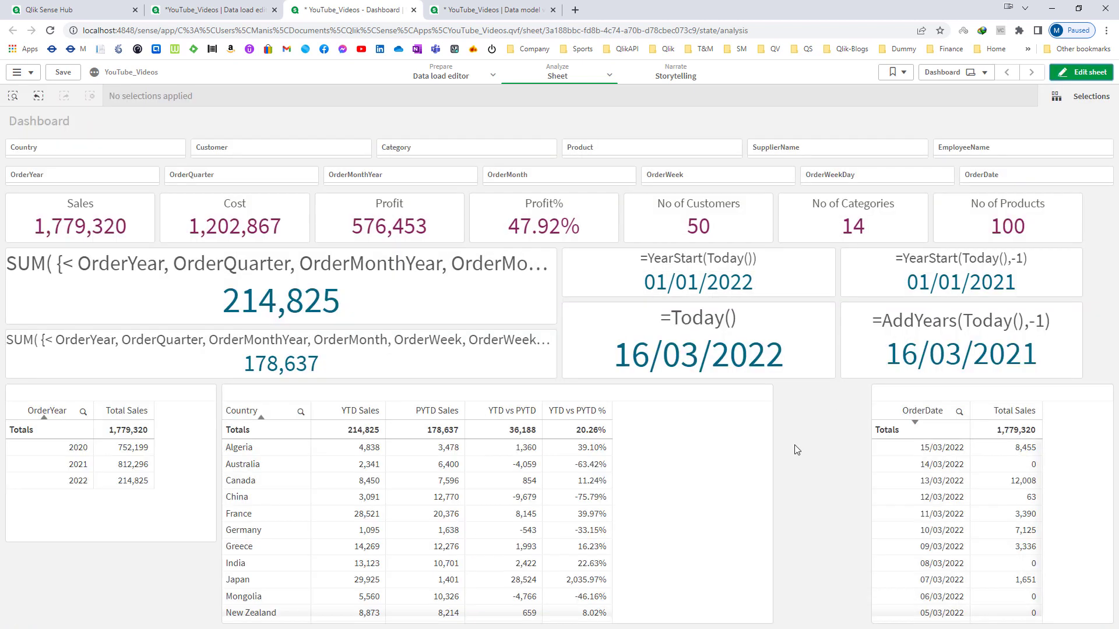